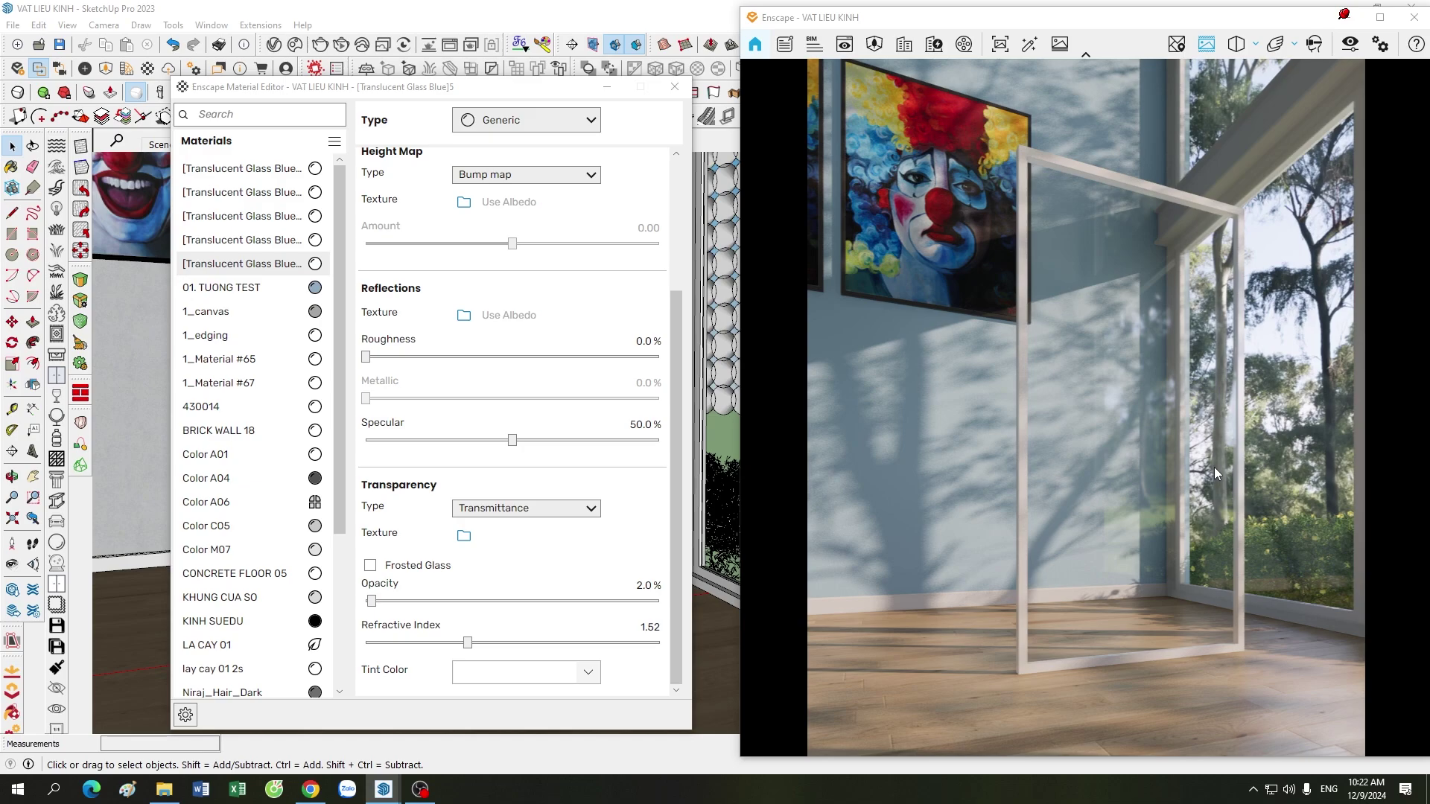
left_click_drag(527, 93, 485, 93)
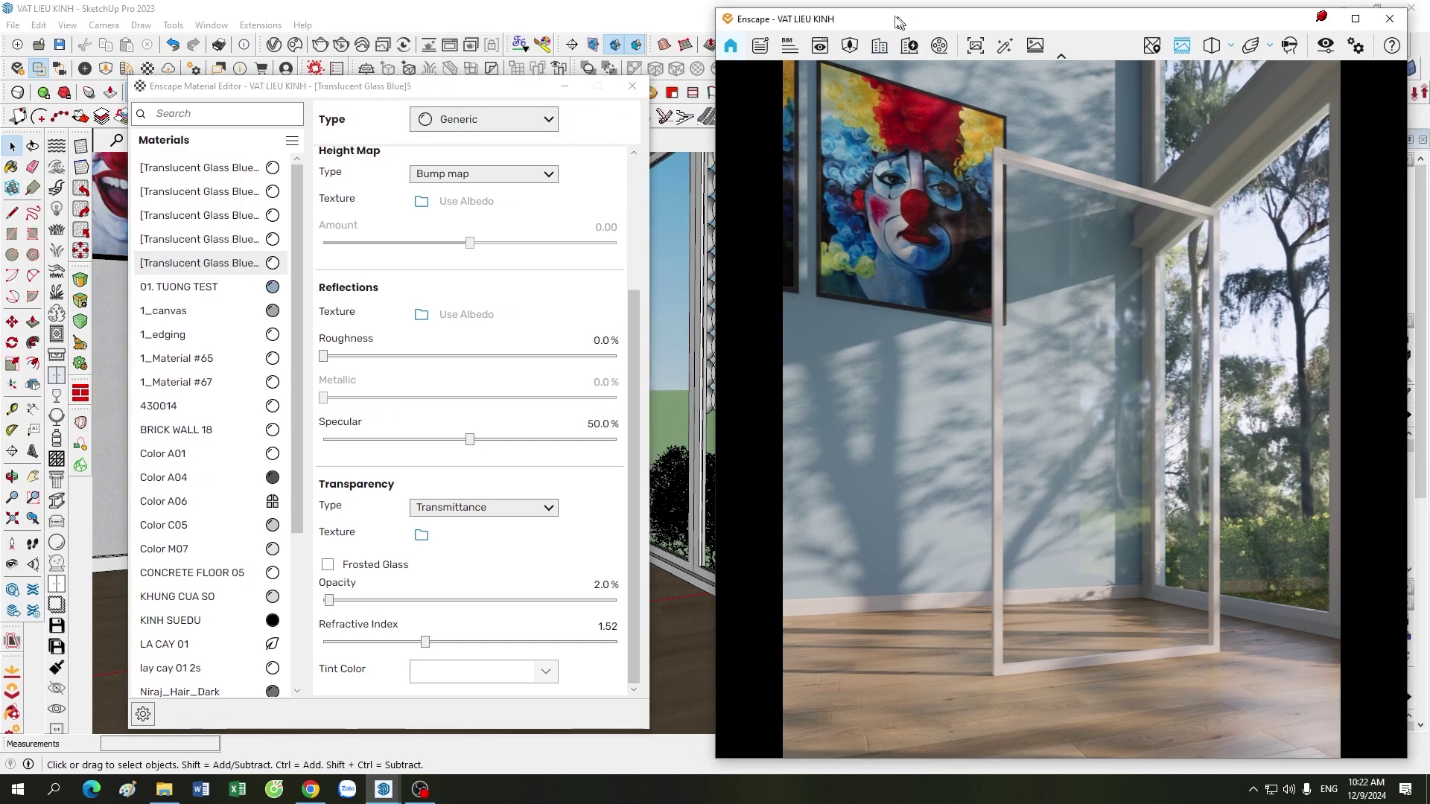
left_click_drag(916, 17, 869, 11)
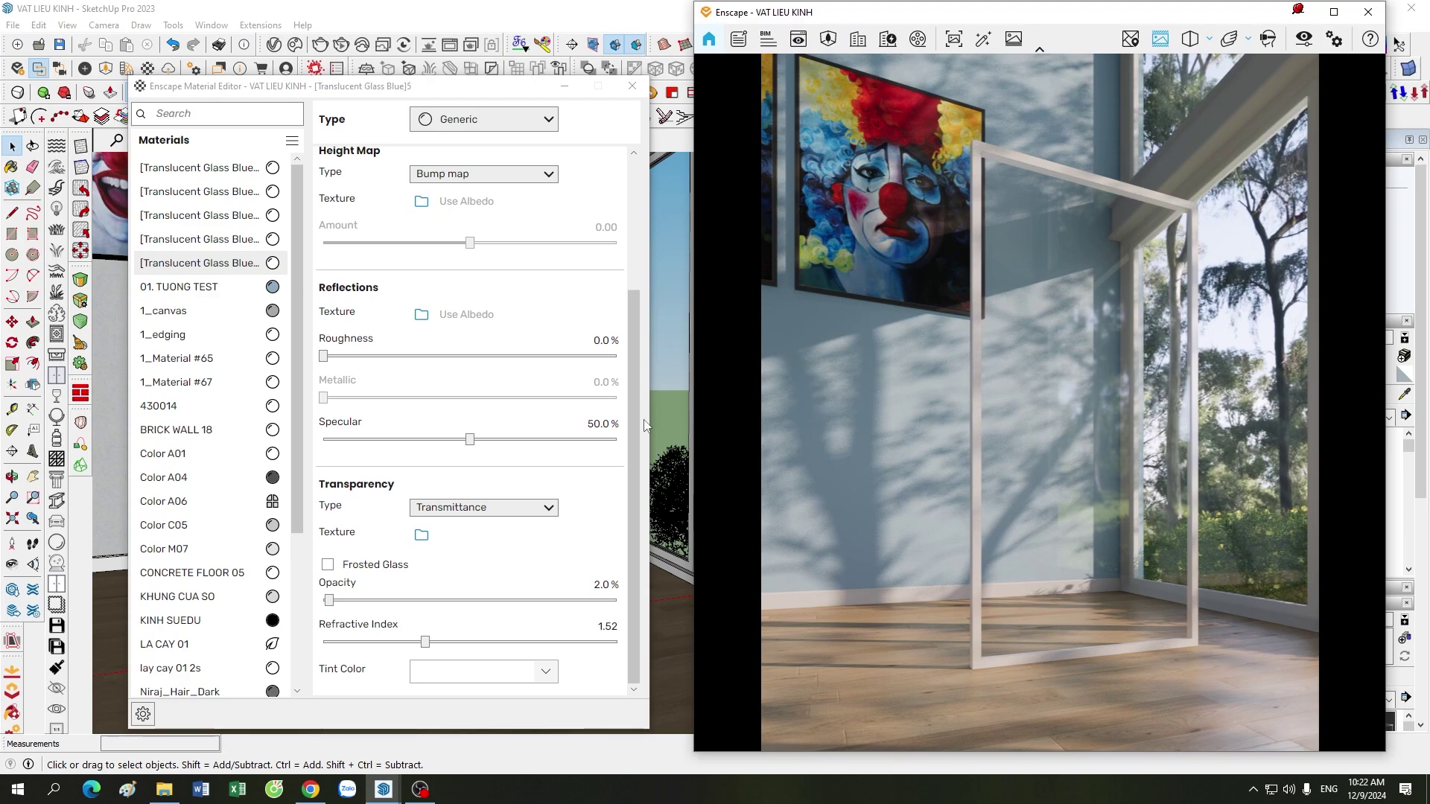
left_click_drag(641, 431, 630, 294)
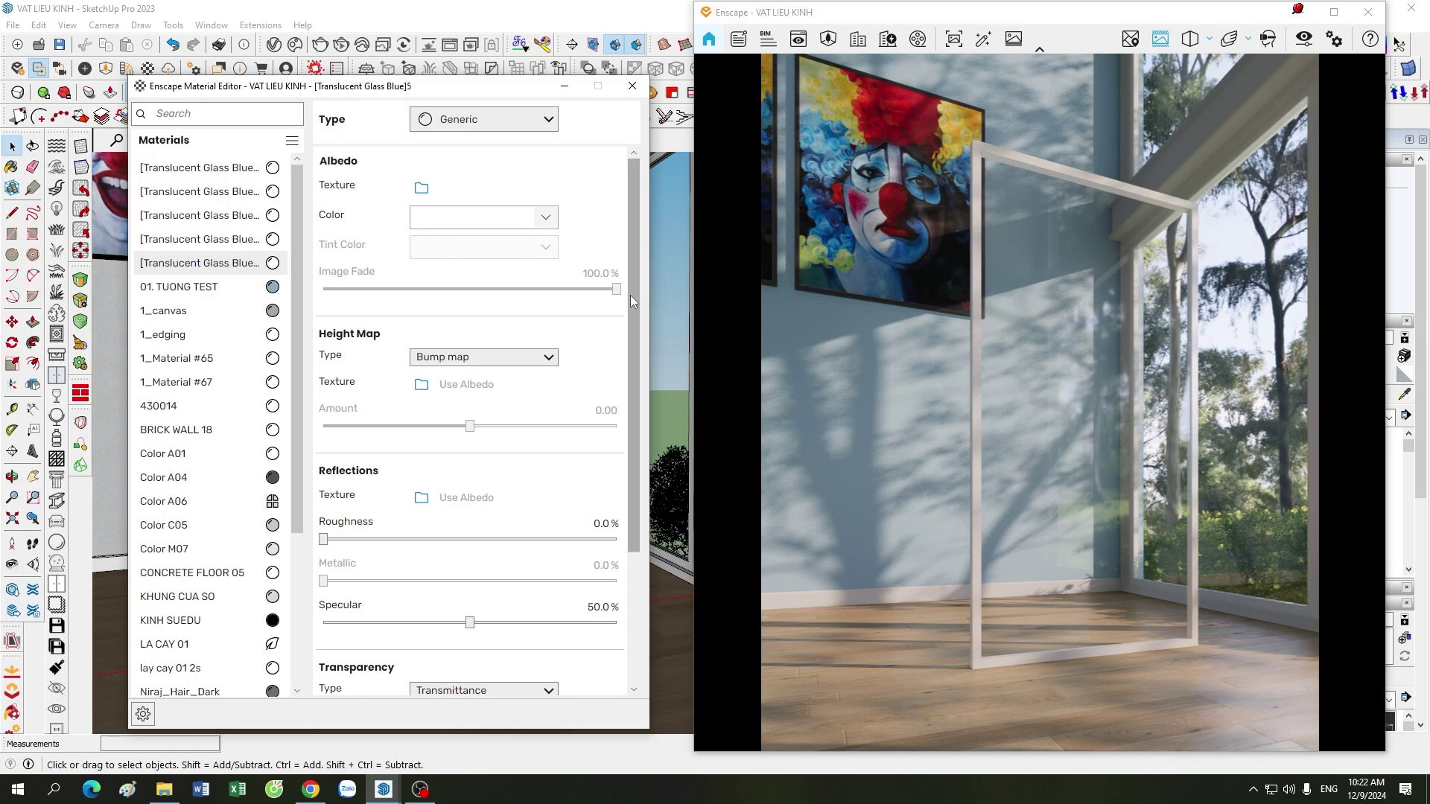
left_click_drag(503, 87, 433, 84)
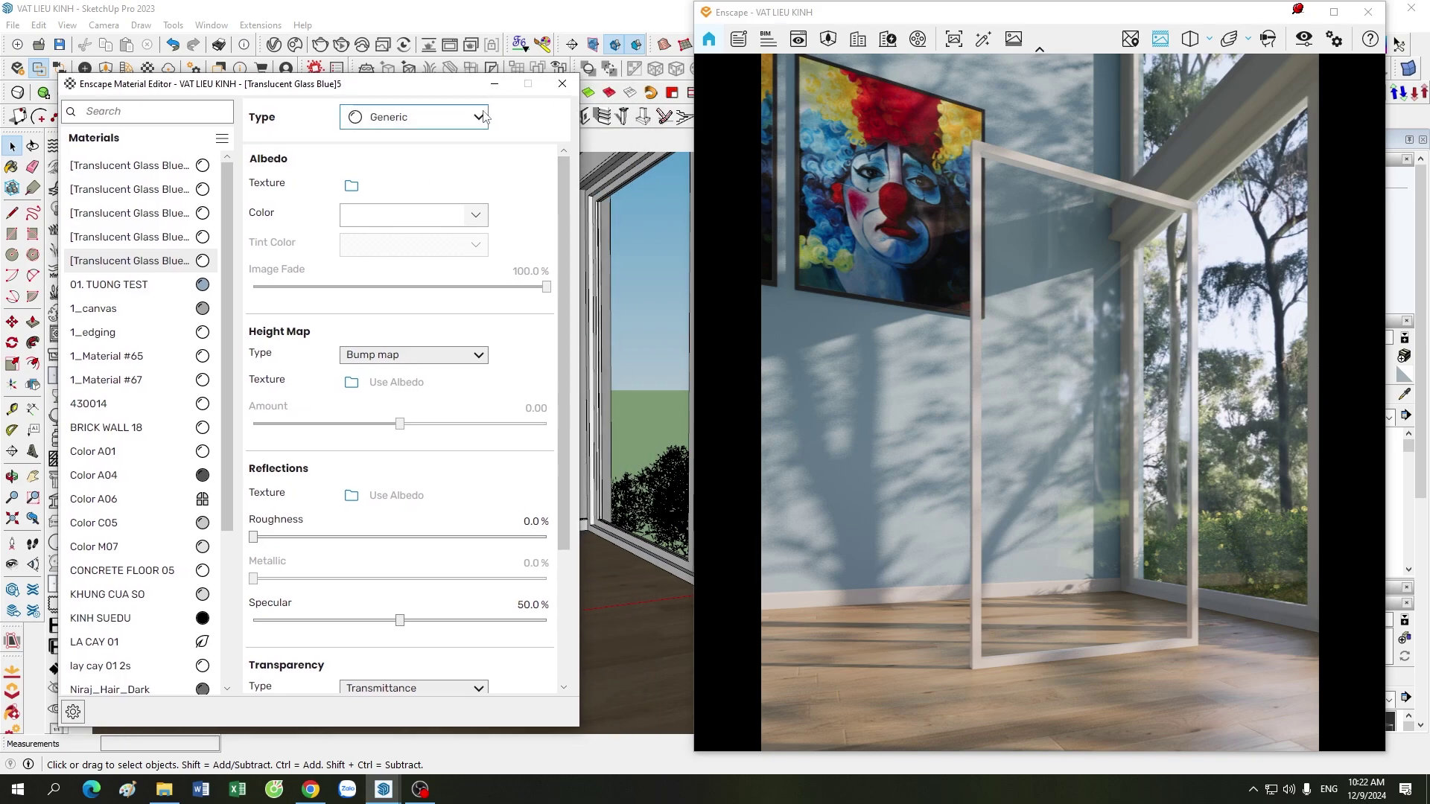
left_click(495, 83)
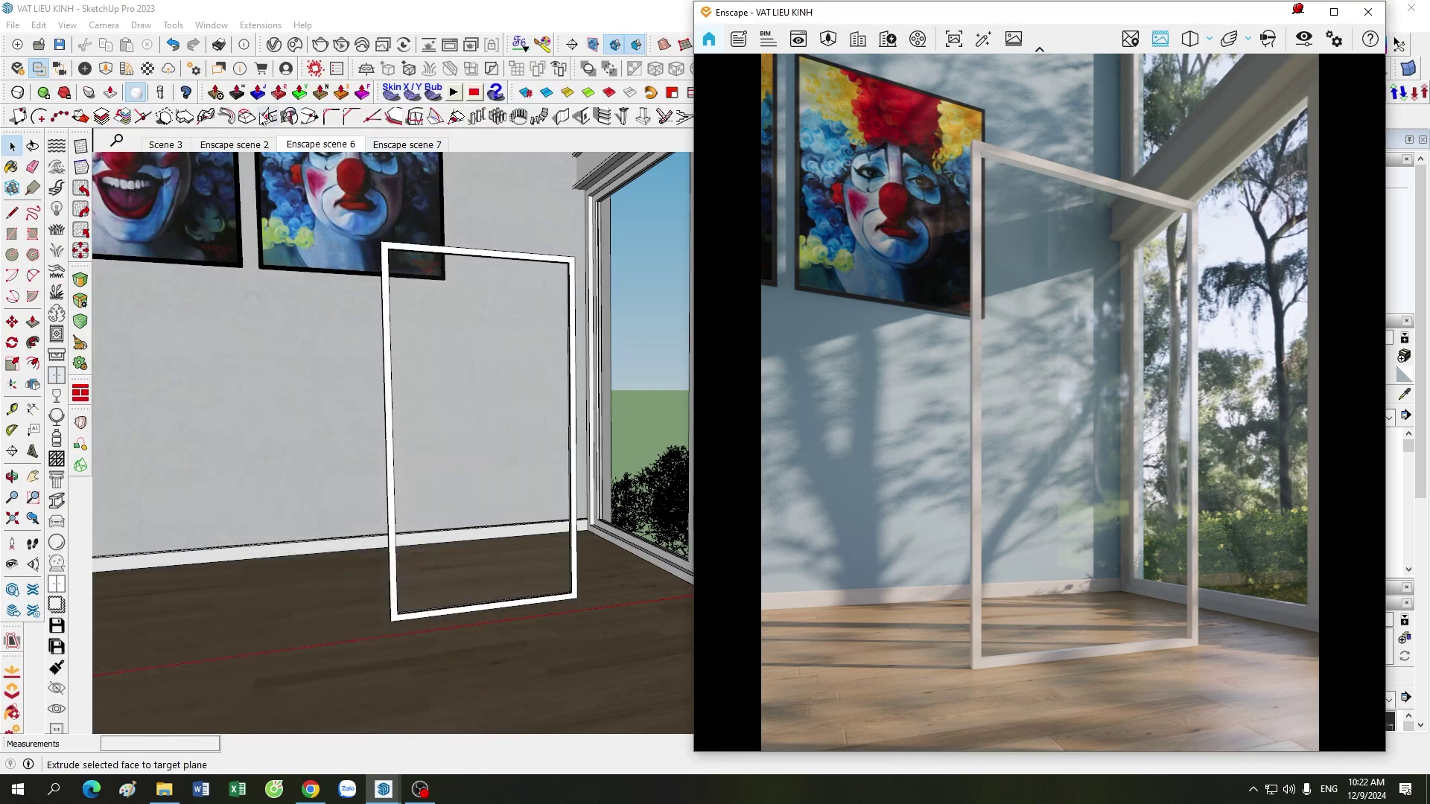
left_click(106, 67)
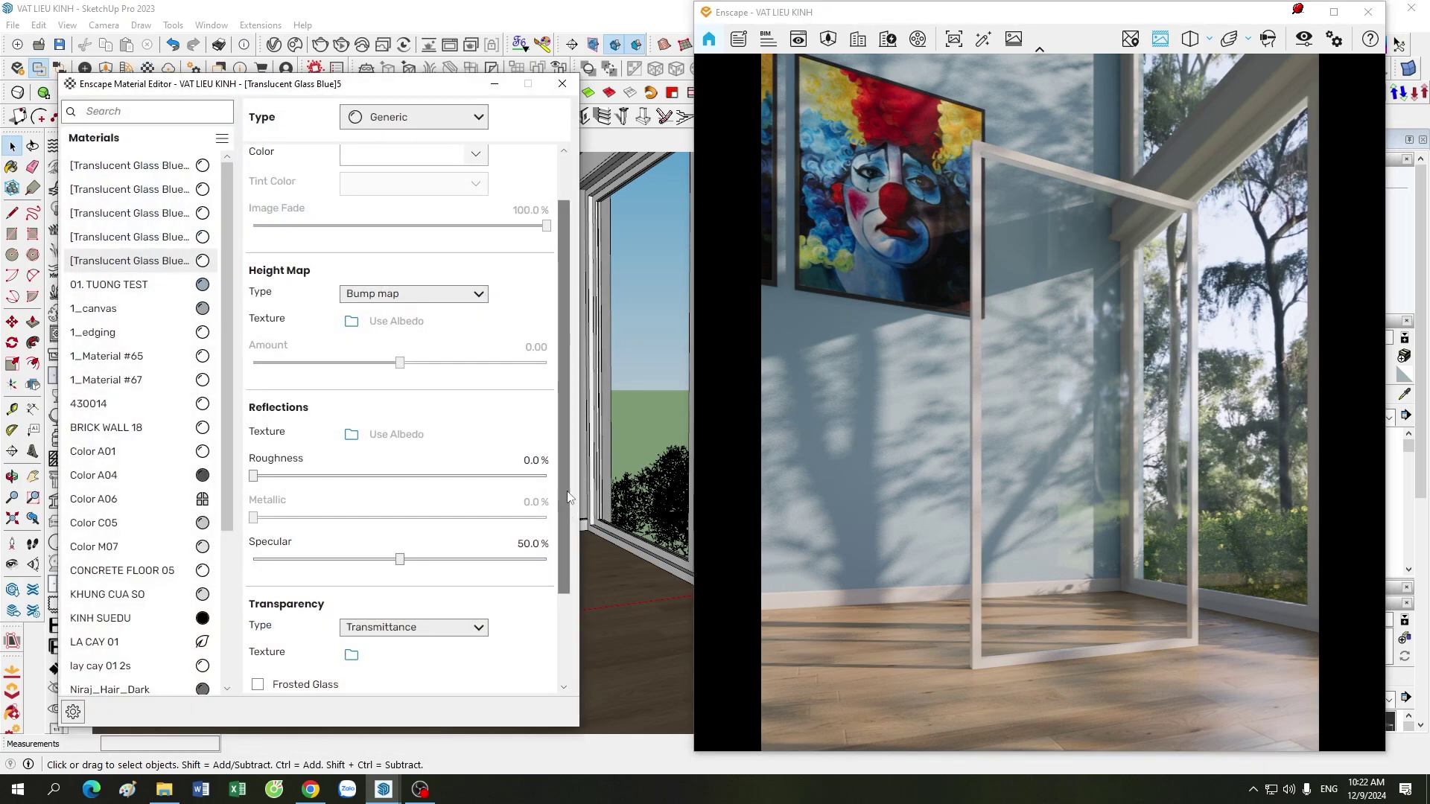
scroll(568, 497, "up", 2)
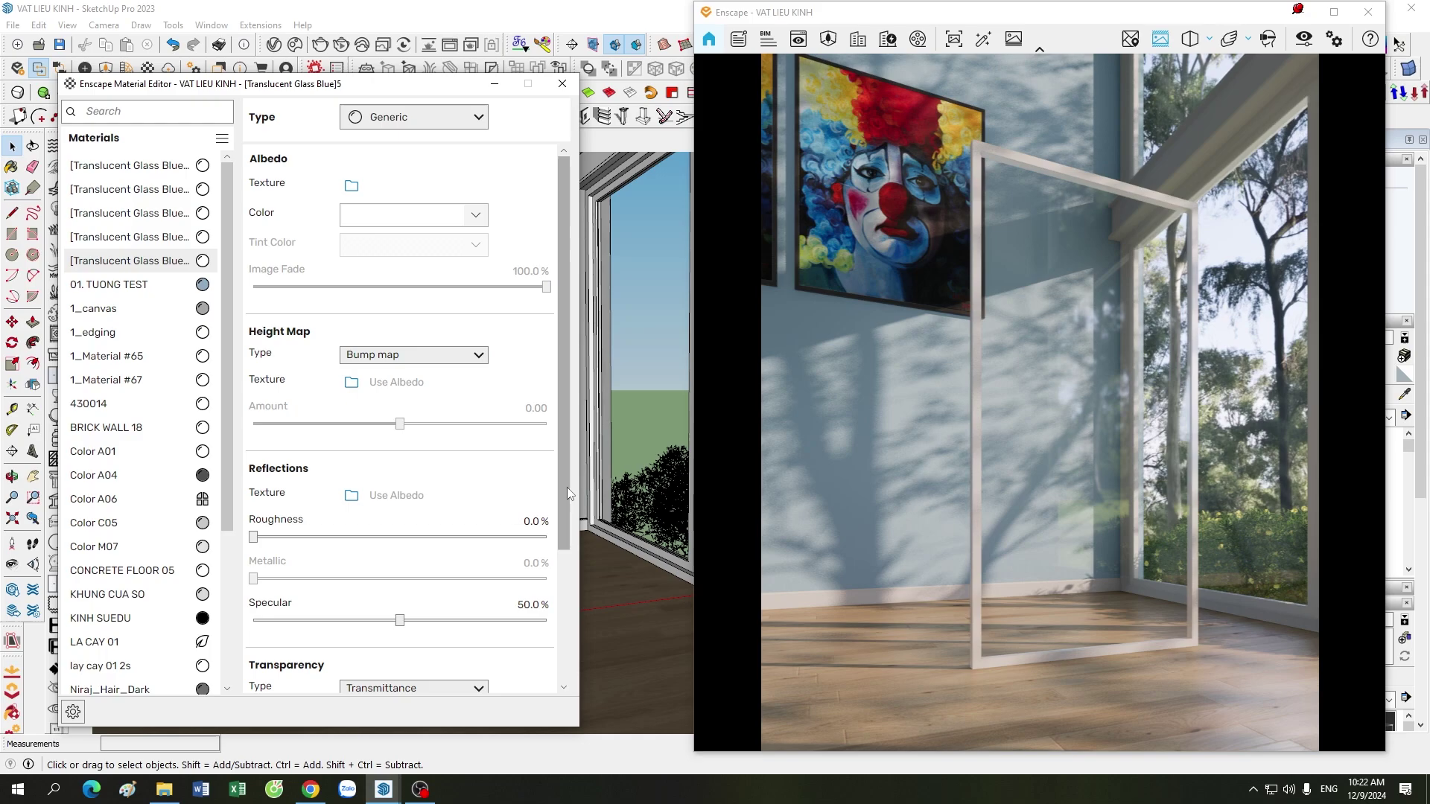
left_click_drag(568, 493, 579, 650)
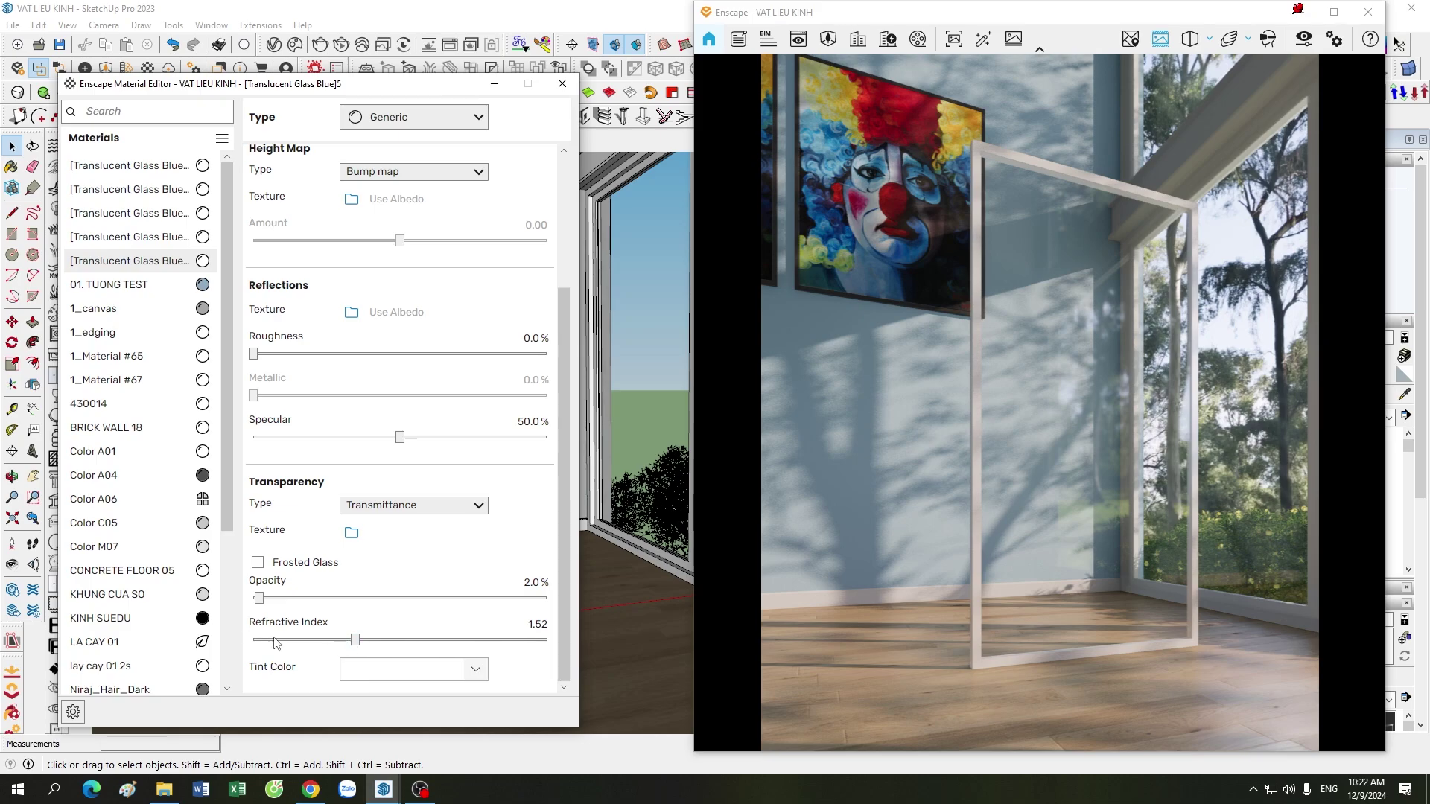
mouse_move(280, 639)
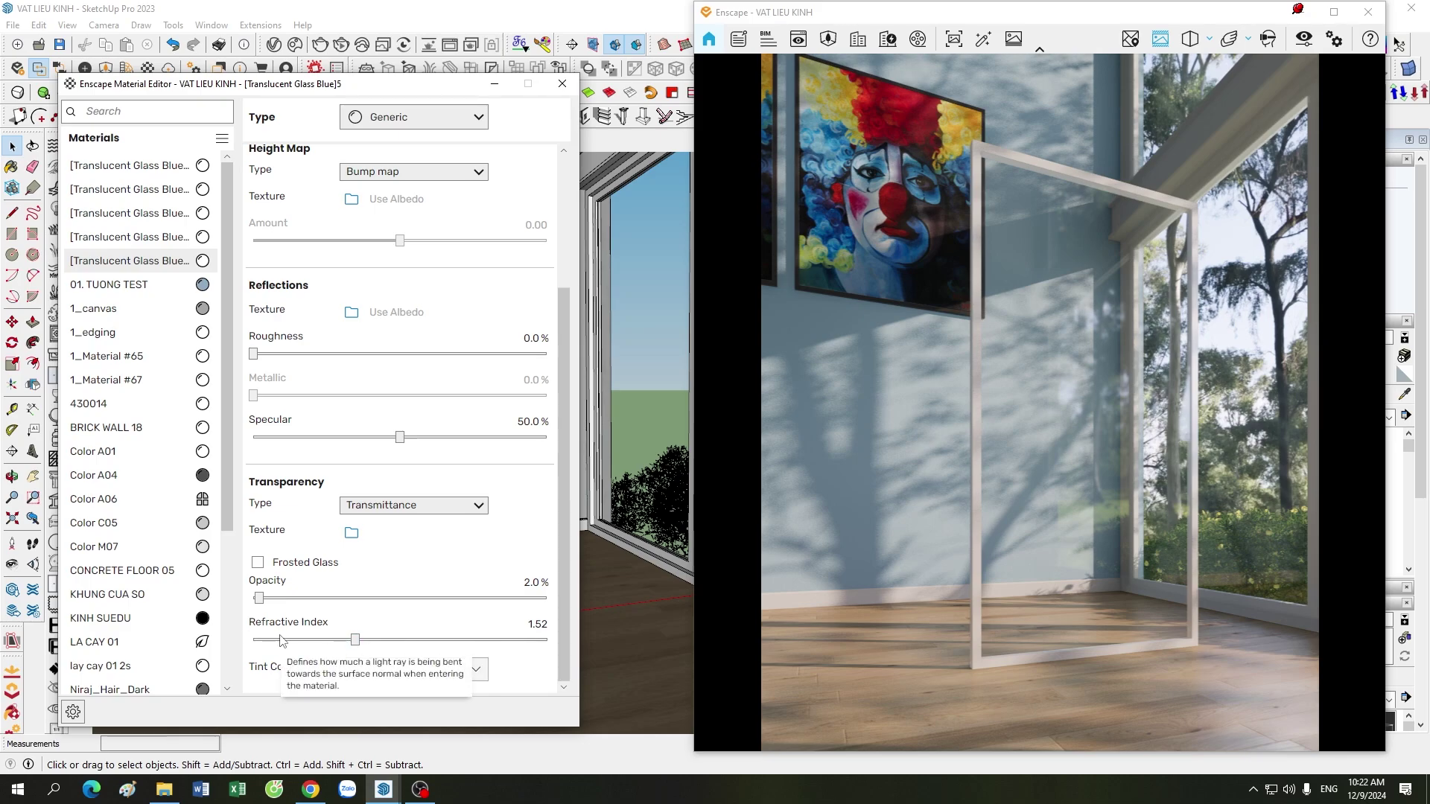
Change the glass refractive index to 1.62
left_click(532, 624)
left_click_drag(530, 624, 552, 634)
type("62")
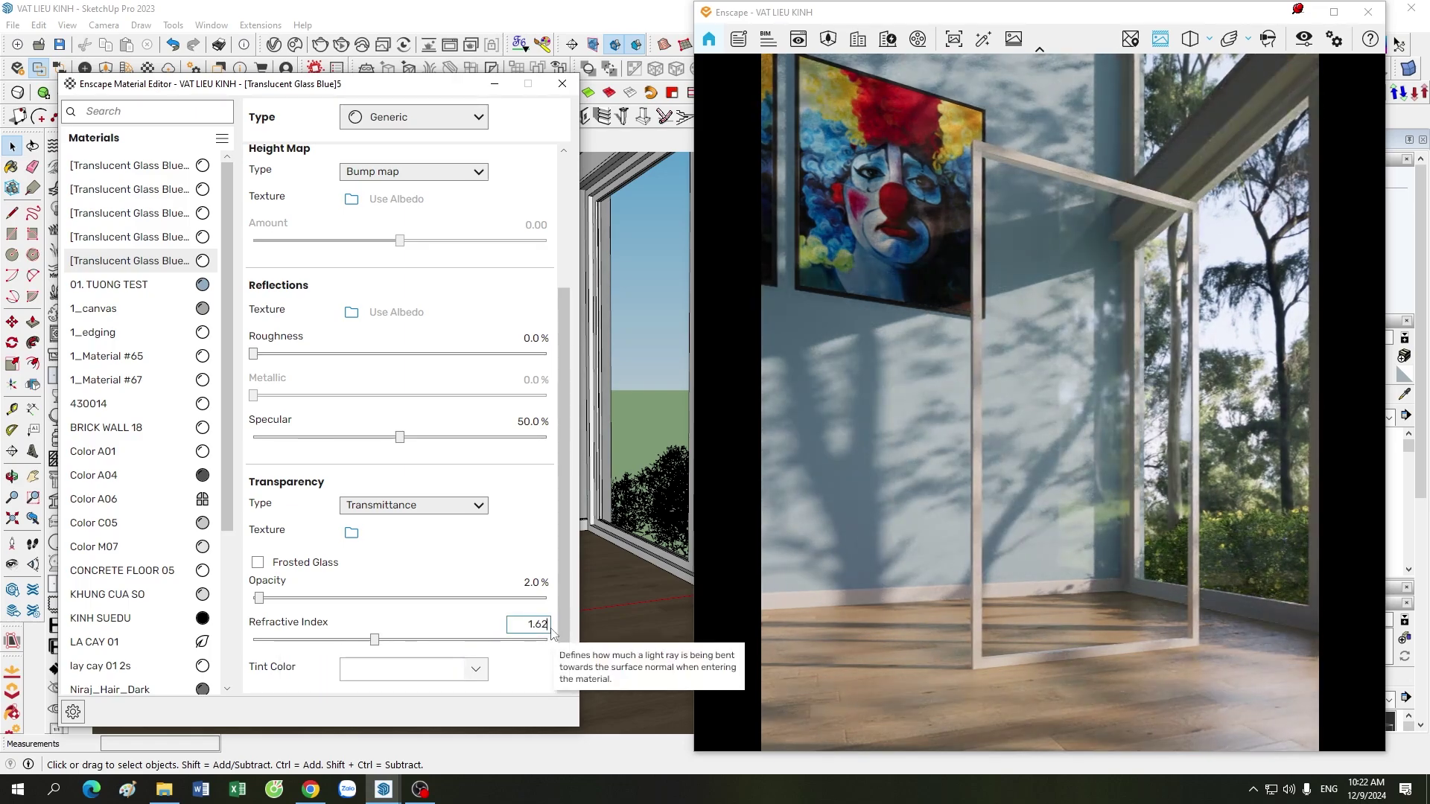
mouse_move(560, 617)
left_mouse_down()
mouse_move(563, 539)
mouse_move(581, 657)
left_mouse_up()
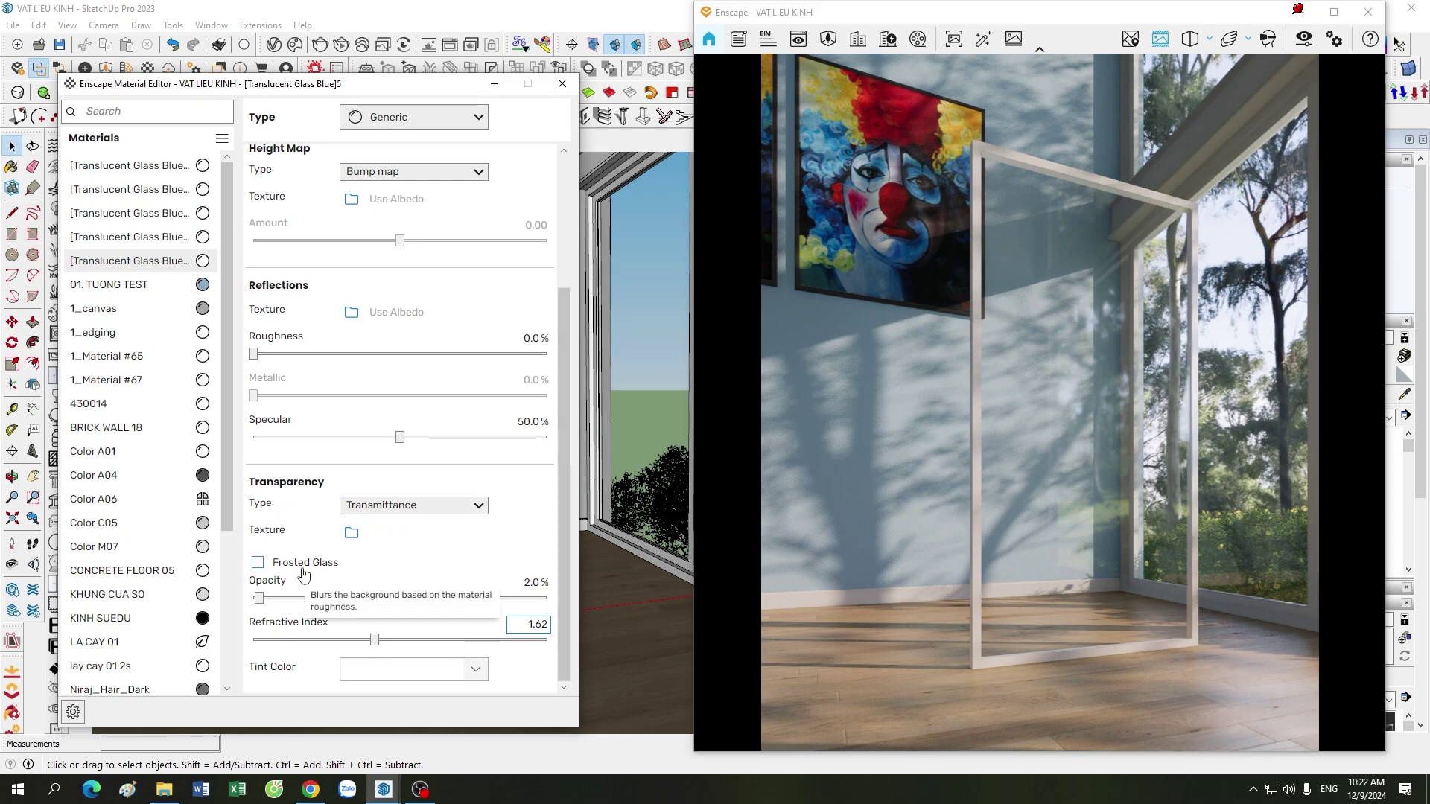
Enable Frosted Glass and orbit the render close to the glass corner to check it
left_click(258, 563)
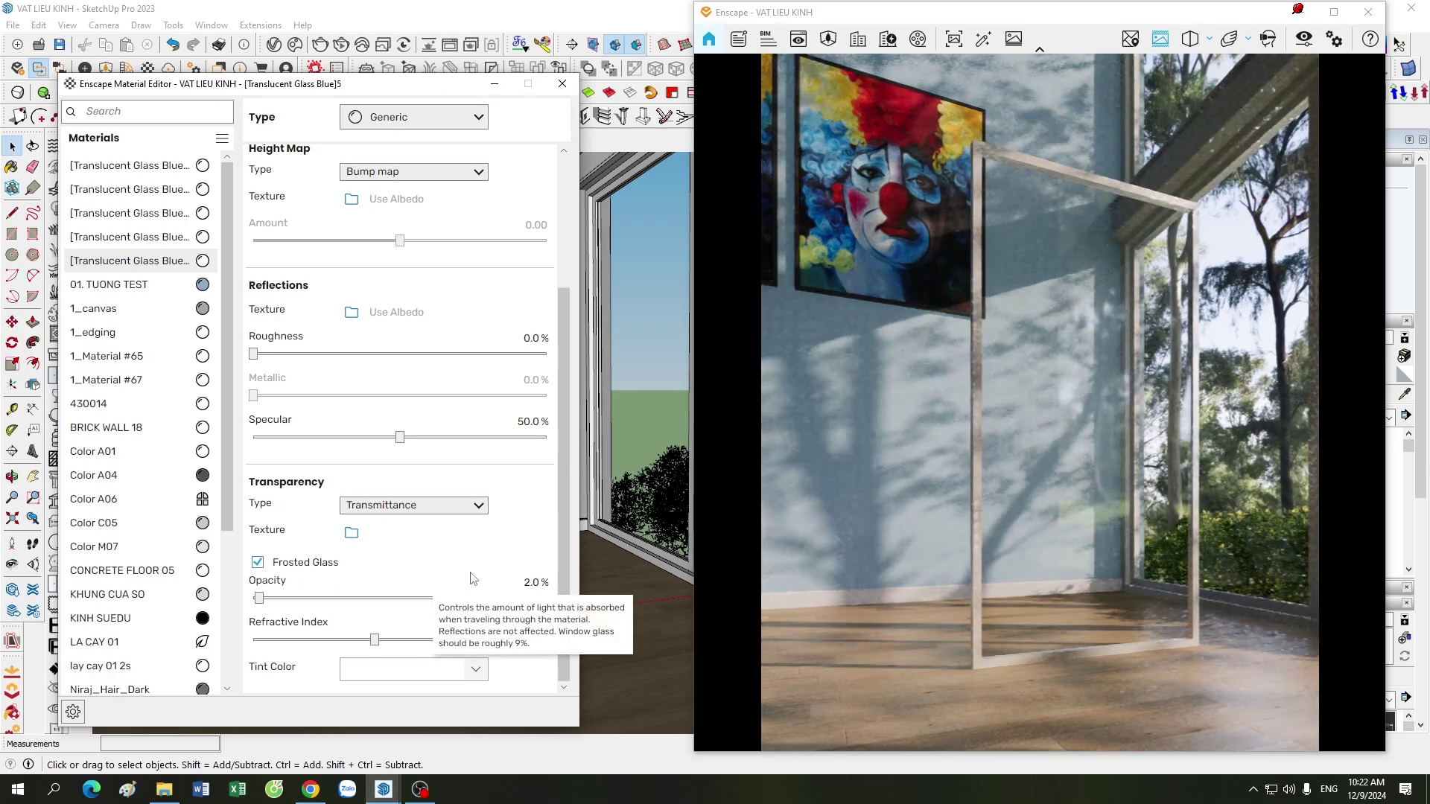
left_click_drag(1003, 549, 982, 572)
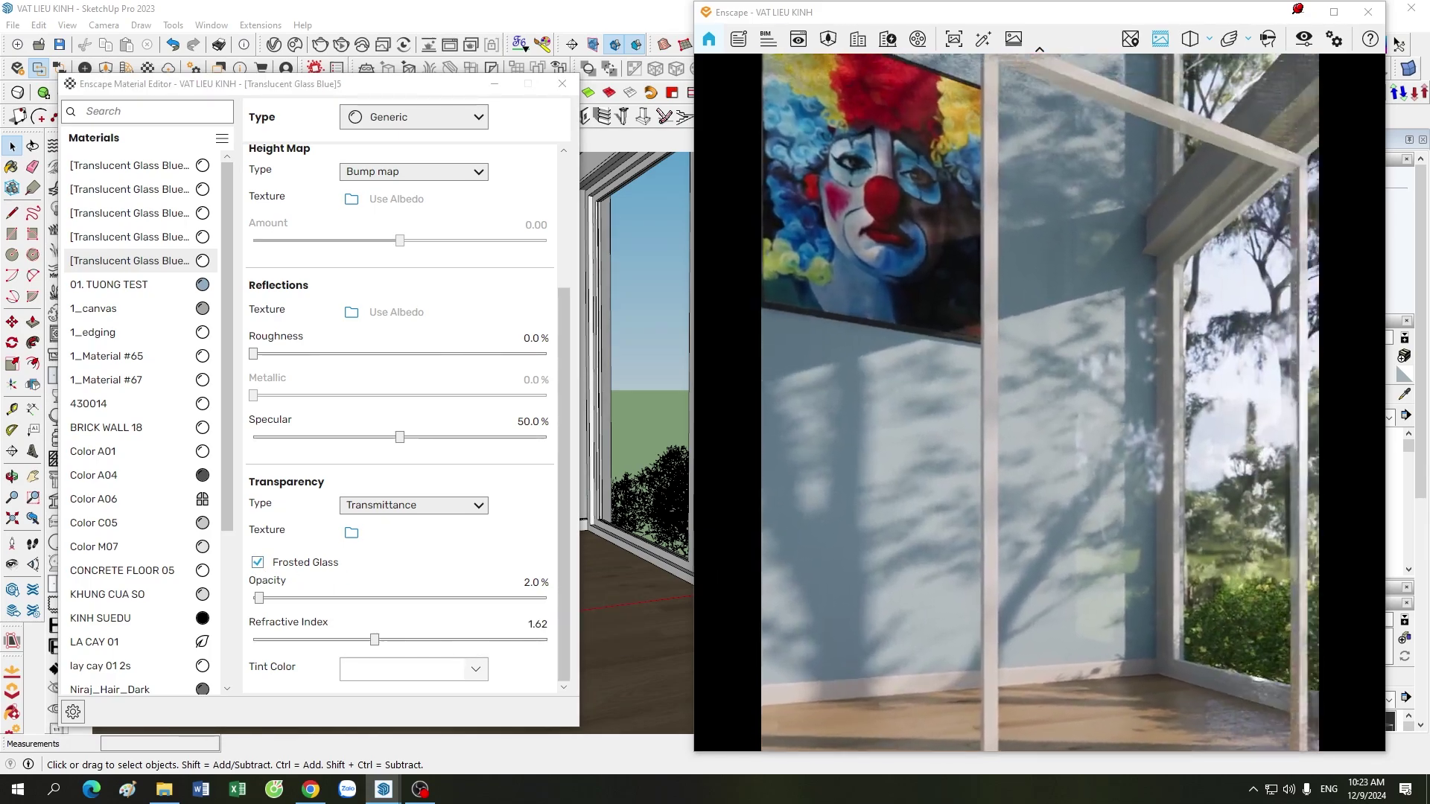
mouse_move(982, 573)
left_mouse_down()
mouse_move(1062, 577)
mouse_move(1039, 535)
mouse_move(1079, 548)
left_mouse_up()
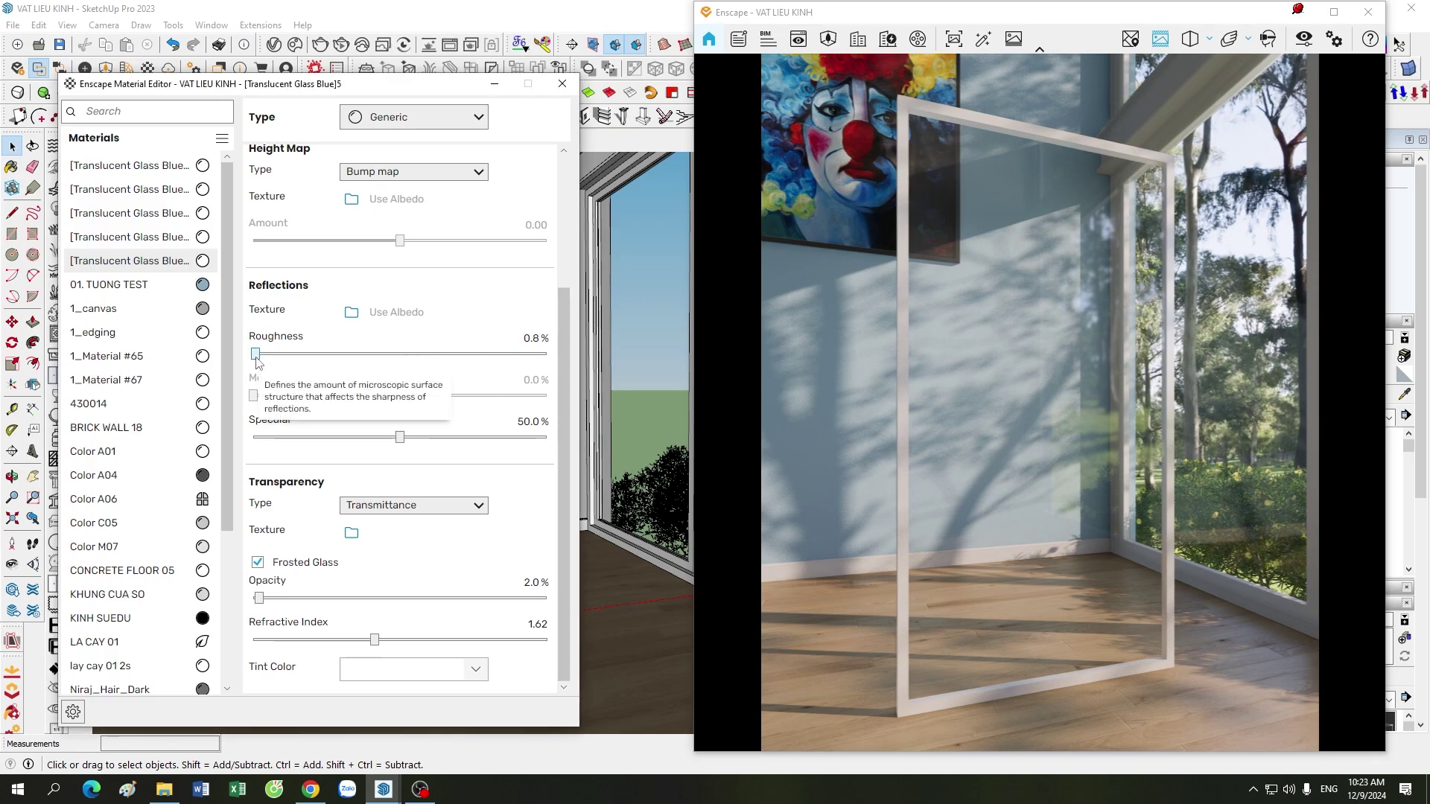
Set the glass Roughness to 55% after briefly trying 100%
left_click_drag(253, 354, 388, 355)
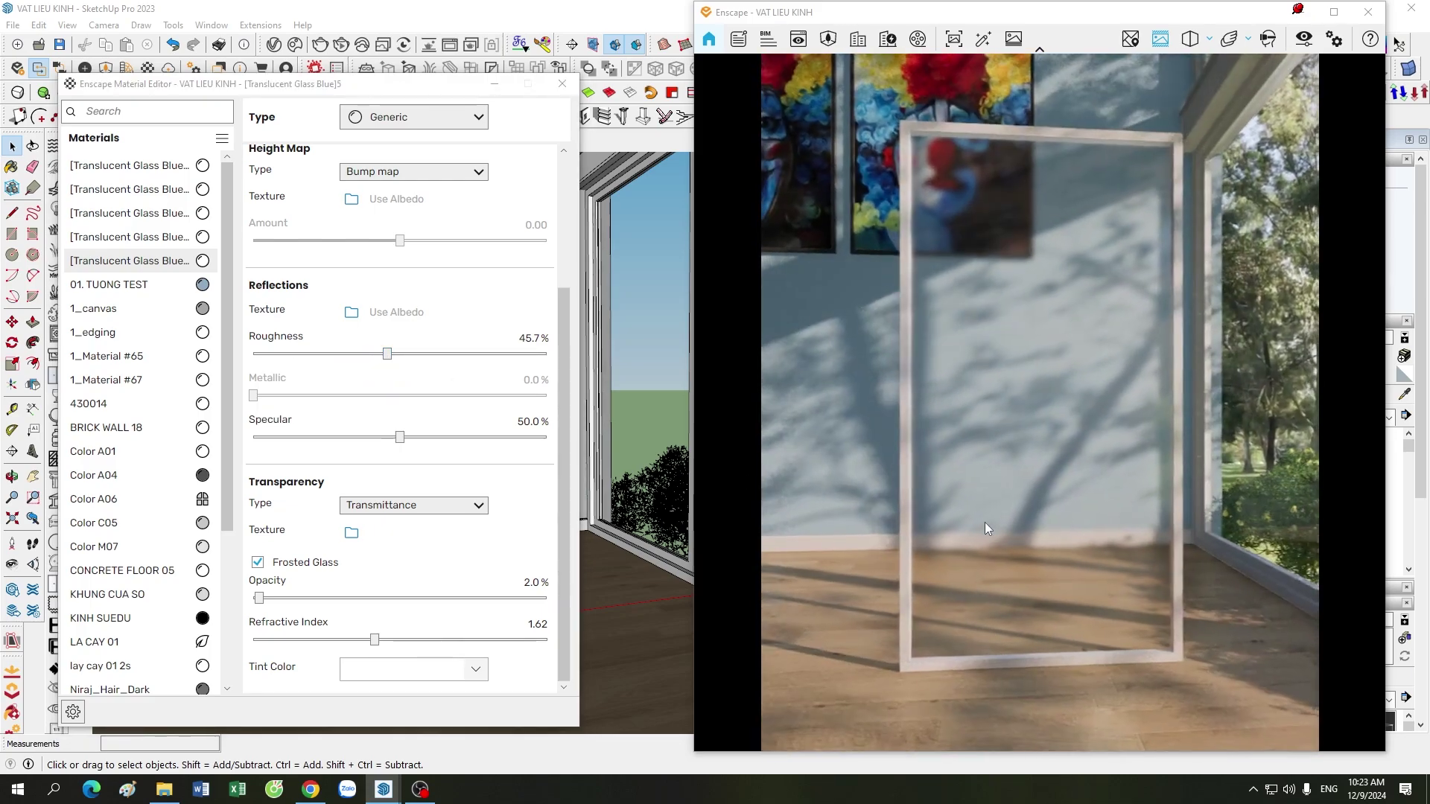
double_click(546, 340)
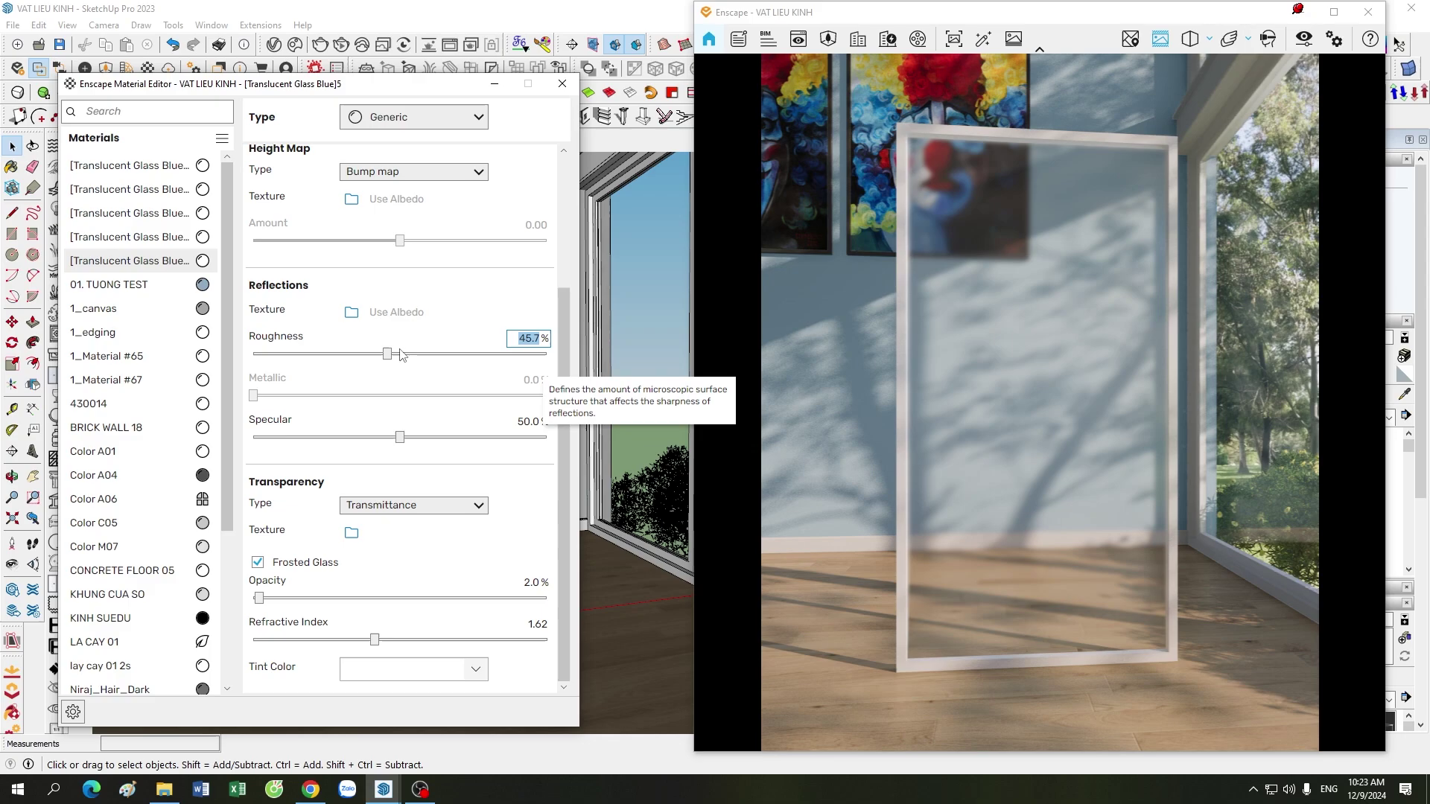
left_click_drag(387, 354, 564, 362)
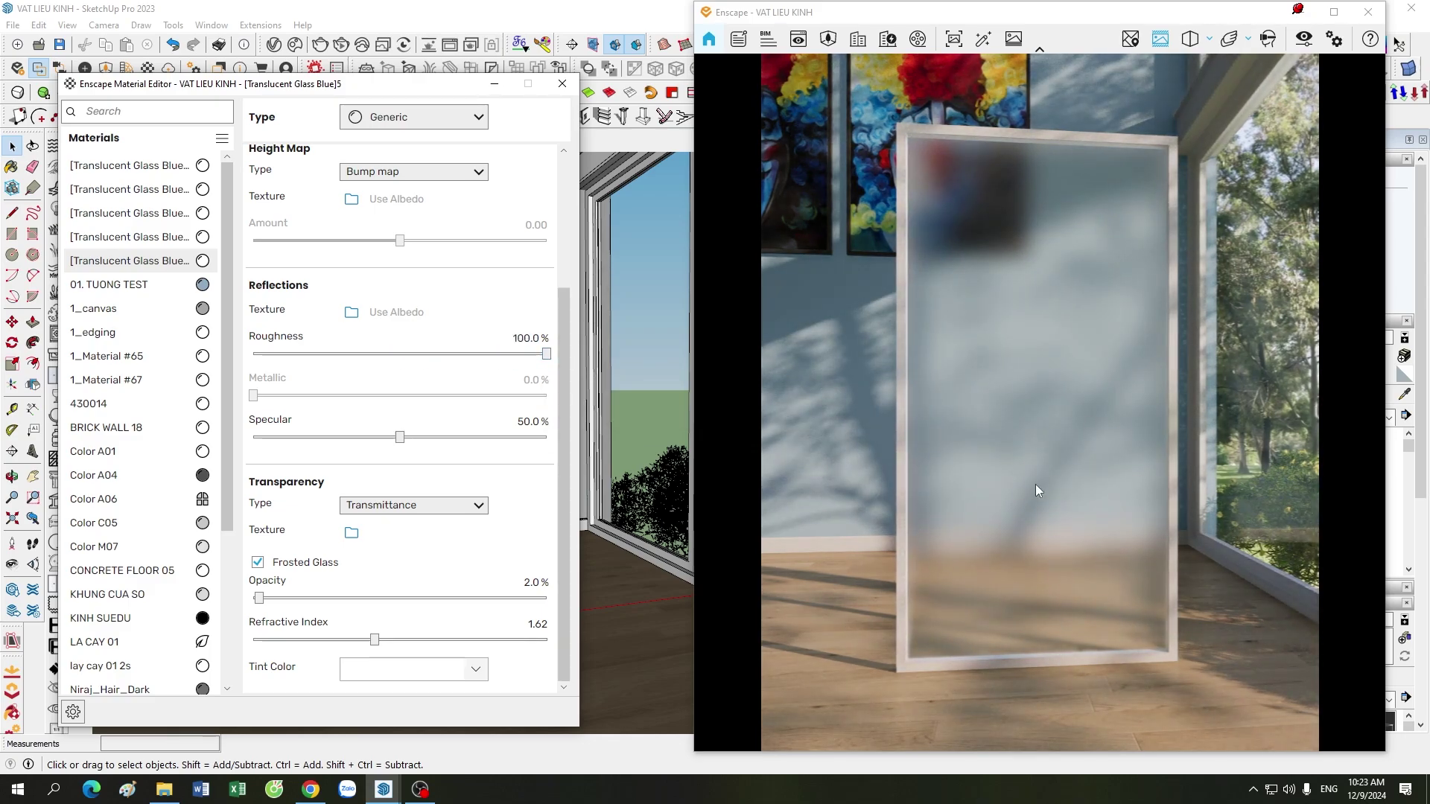
left_click(526, 340)
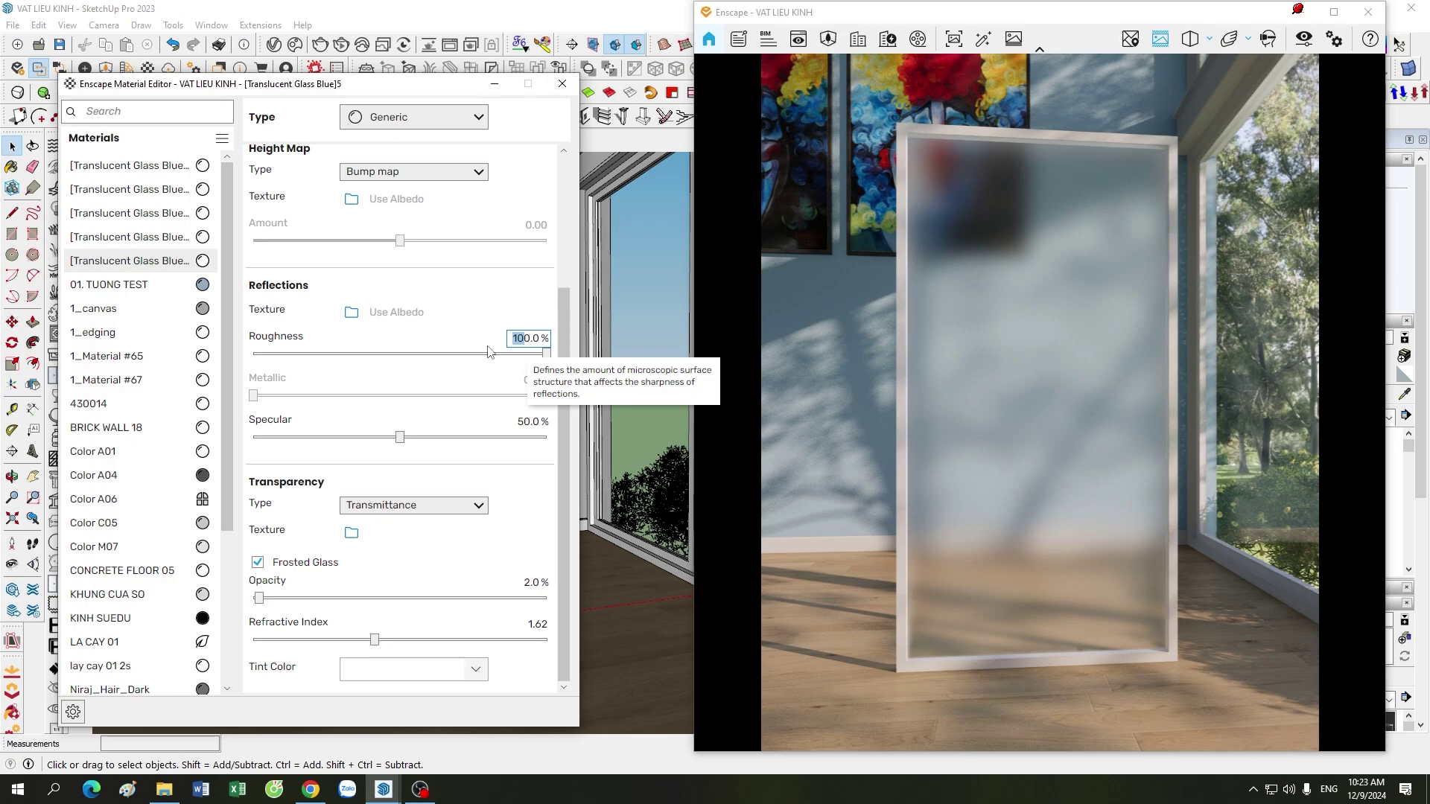
type("55")
key("Delete")
key("Return")
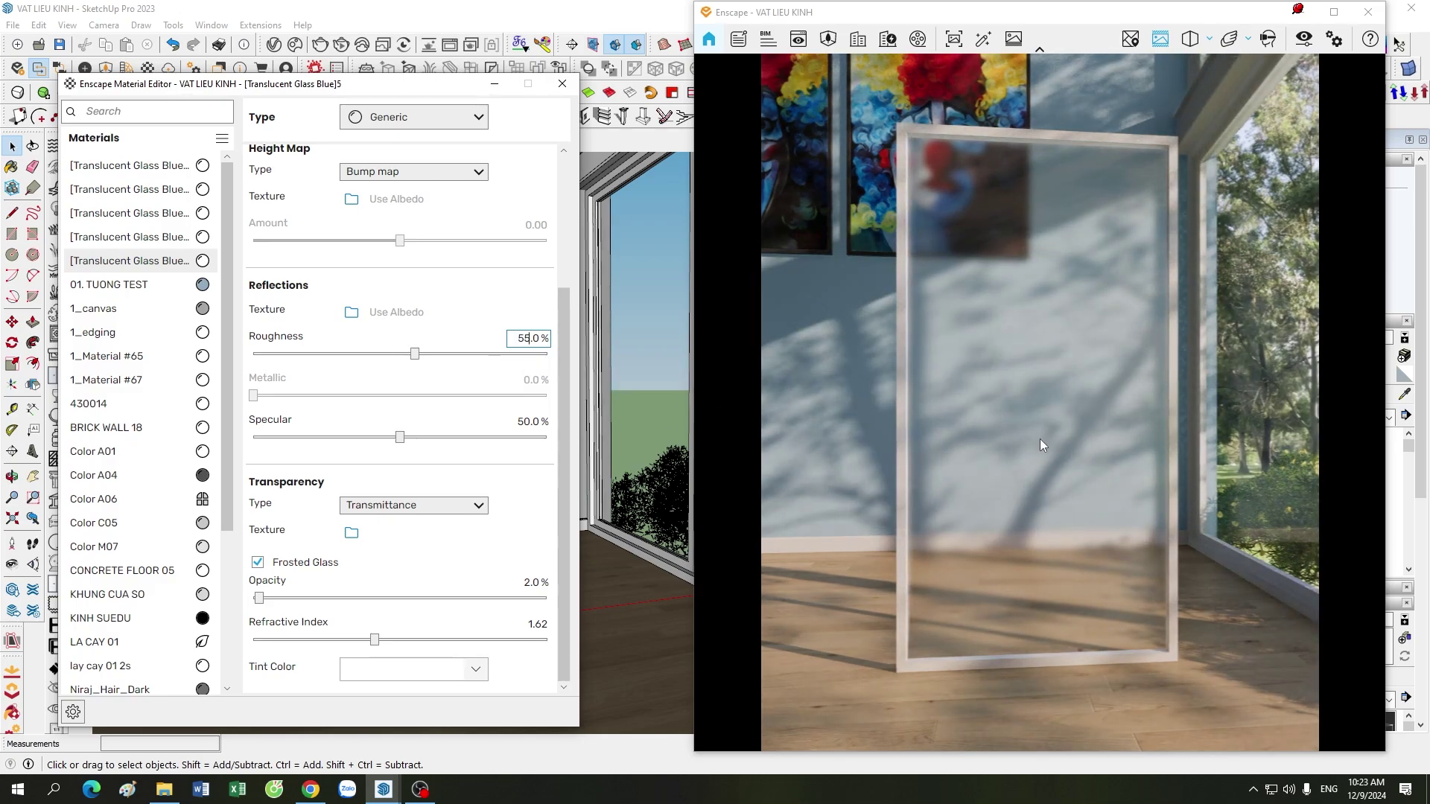
Zoom and pan the render to inspect the blurred glass beside the painting
left_click_drag(1041, 445, 1071, 535)
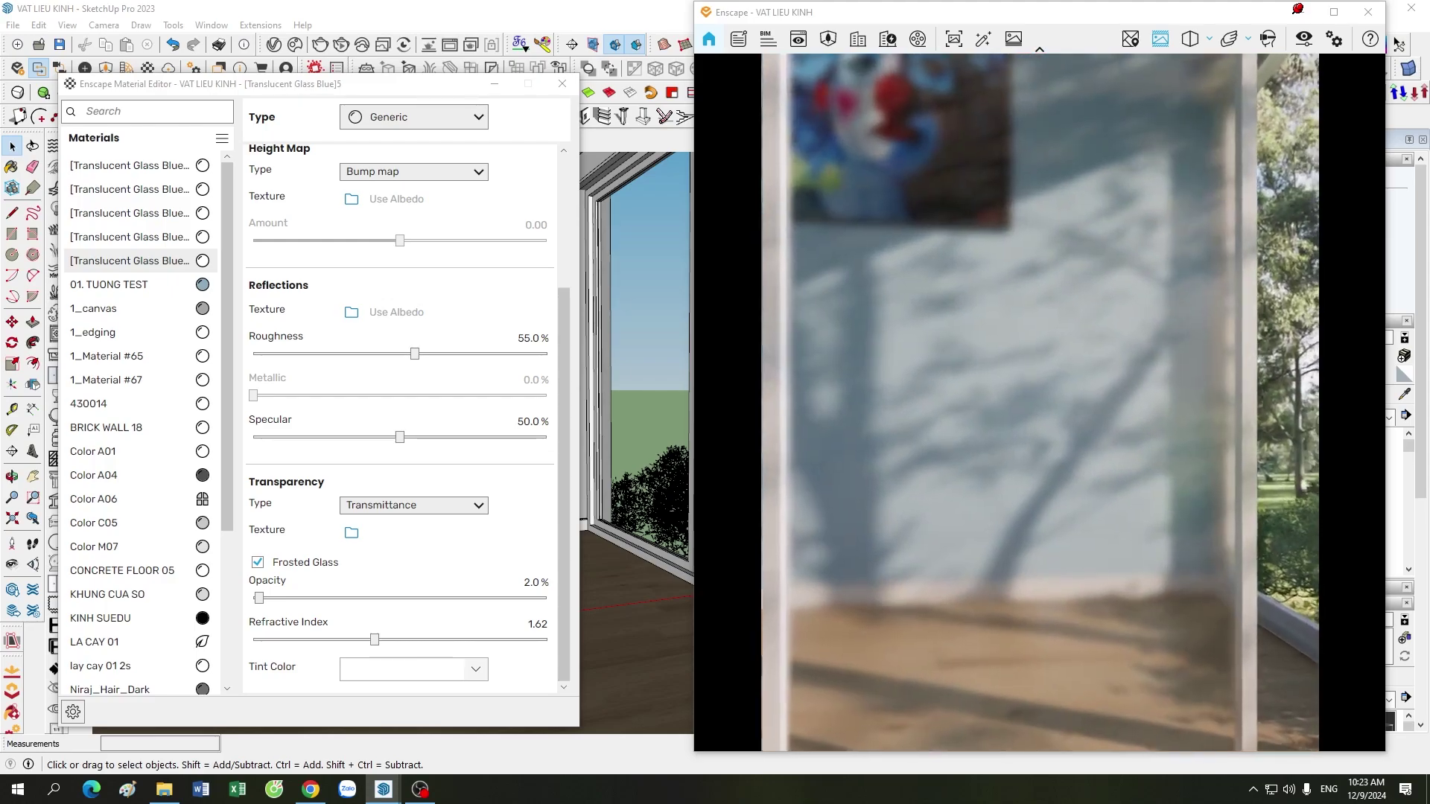
scroll(1066, 563, "up", 5)
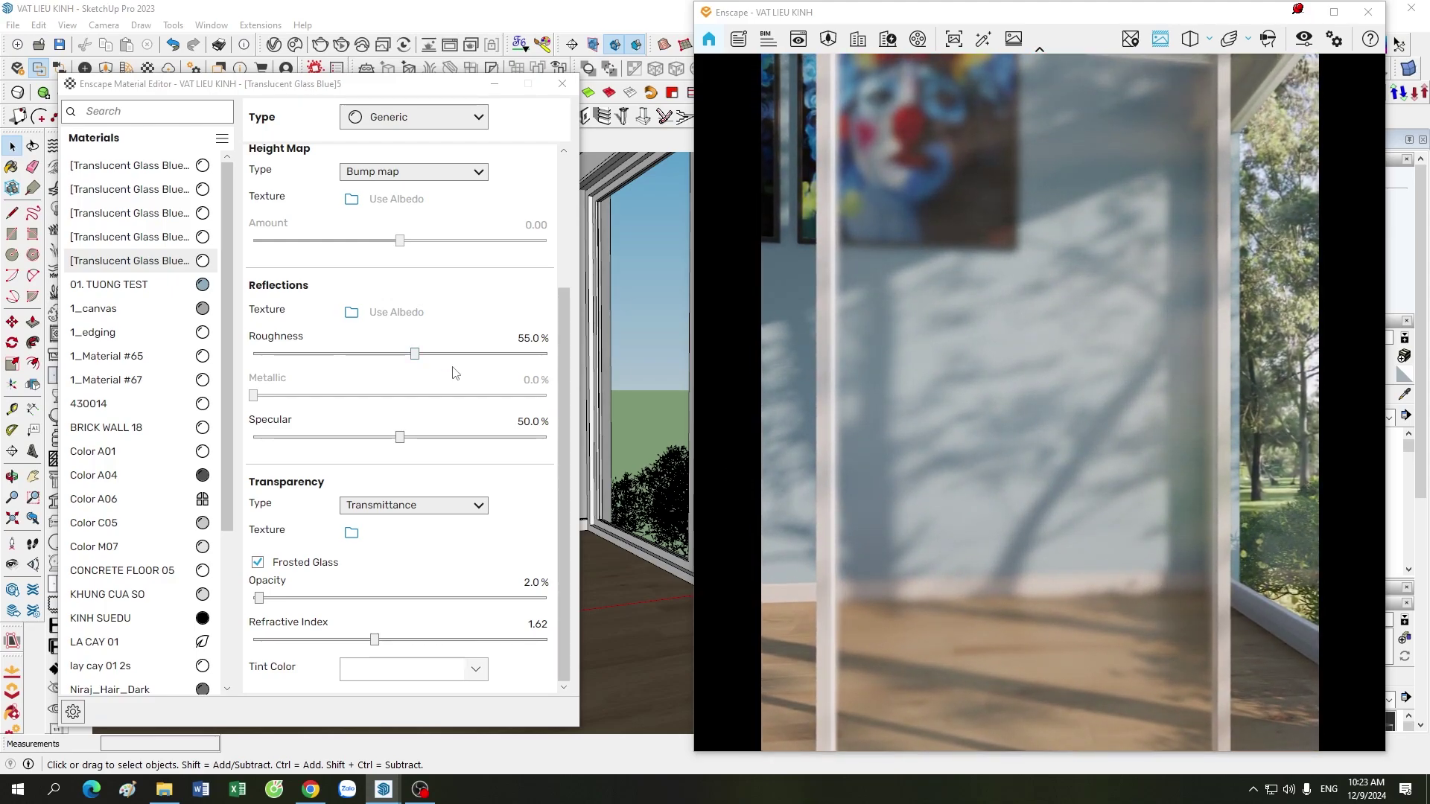
mouse_move(1034, 525)
left_mouse_down()
mouse_move(1013, 522)
mouse_move(1120, 559)
left_mouse_up()
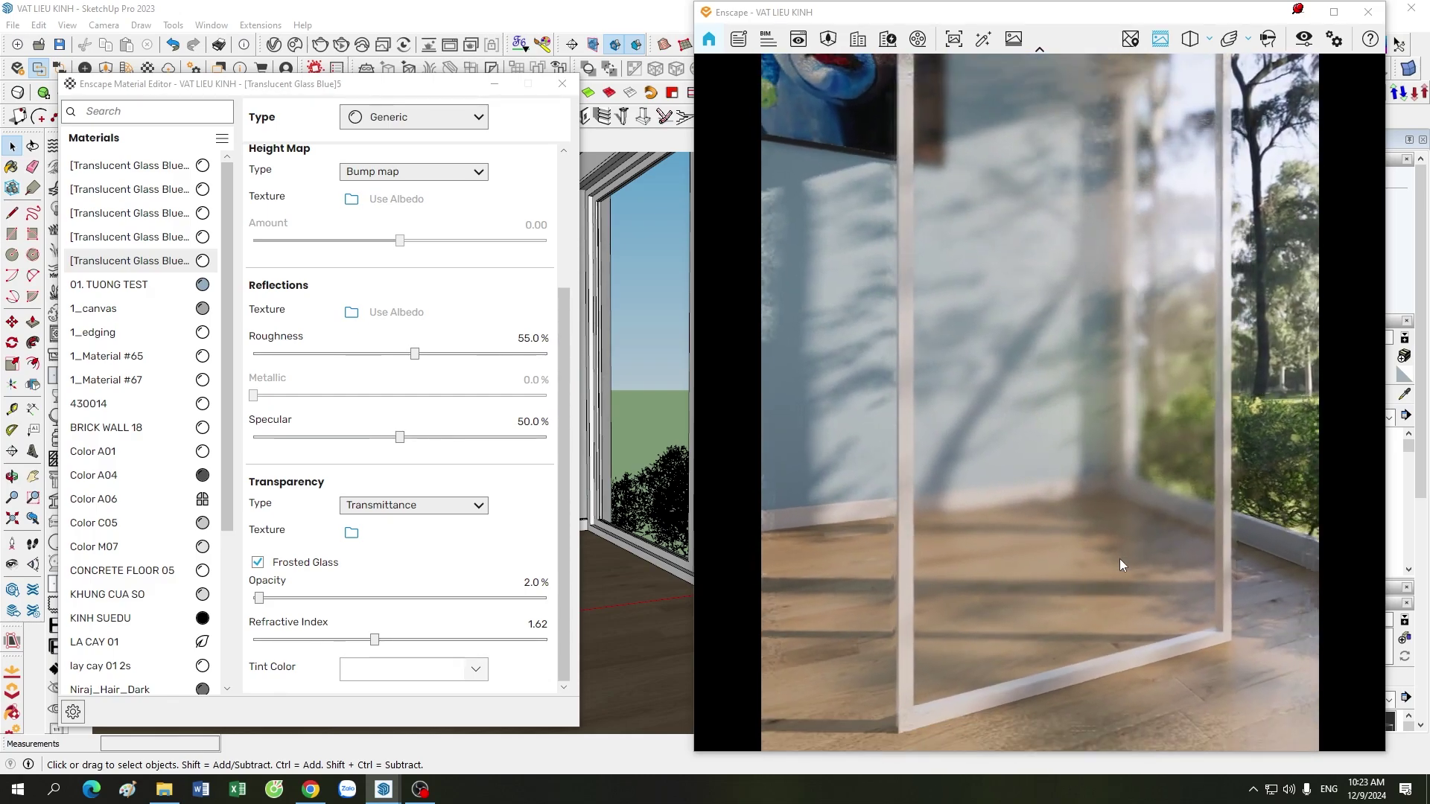
scroll(1119, 559, "down", 5)
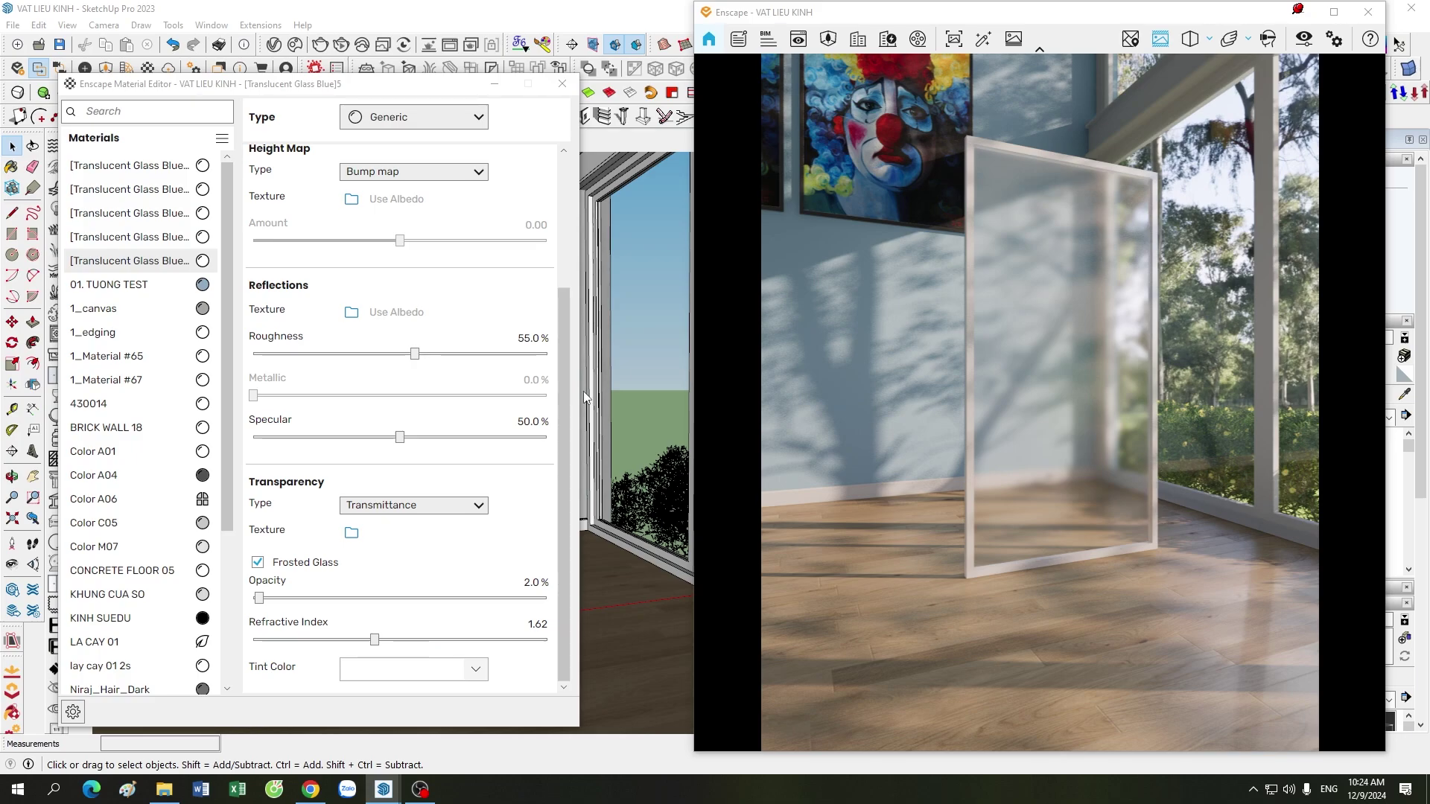
scroll(915, 455, "up", 3)
scroll(958, 497, "up", 3)
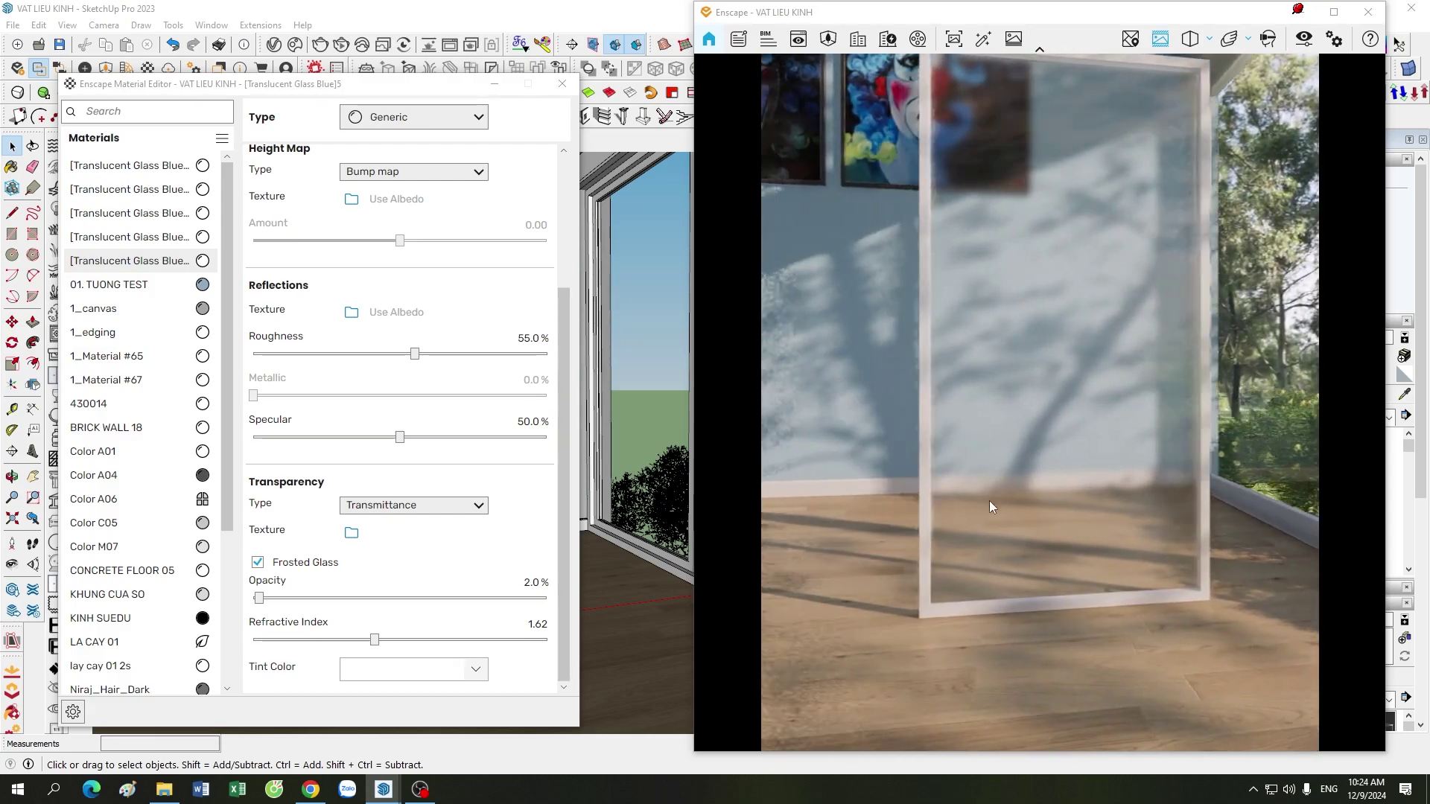
scroll(1034, 526, "down", 3)
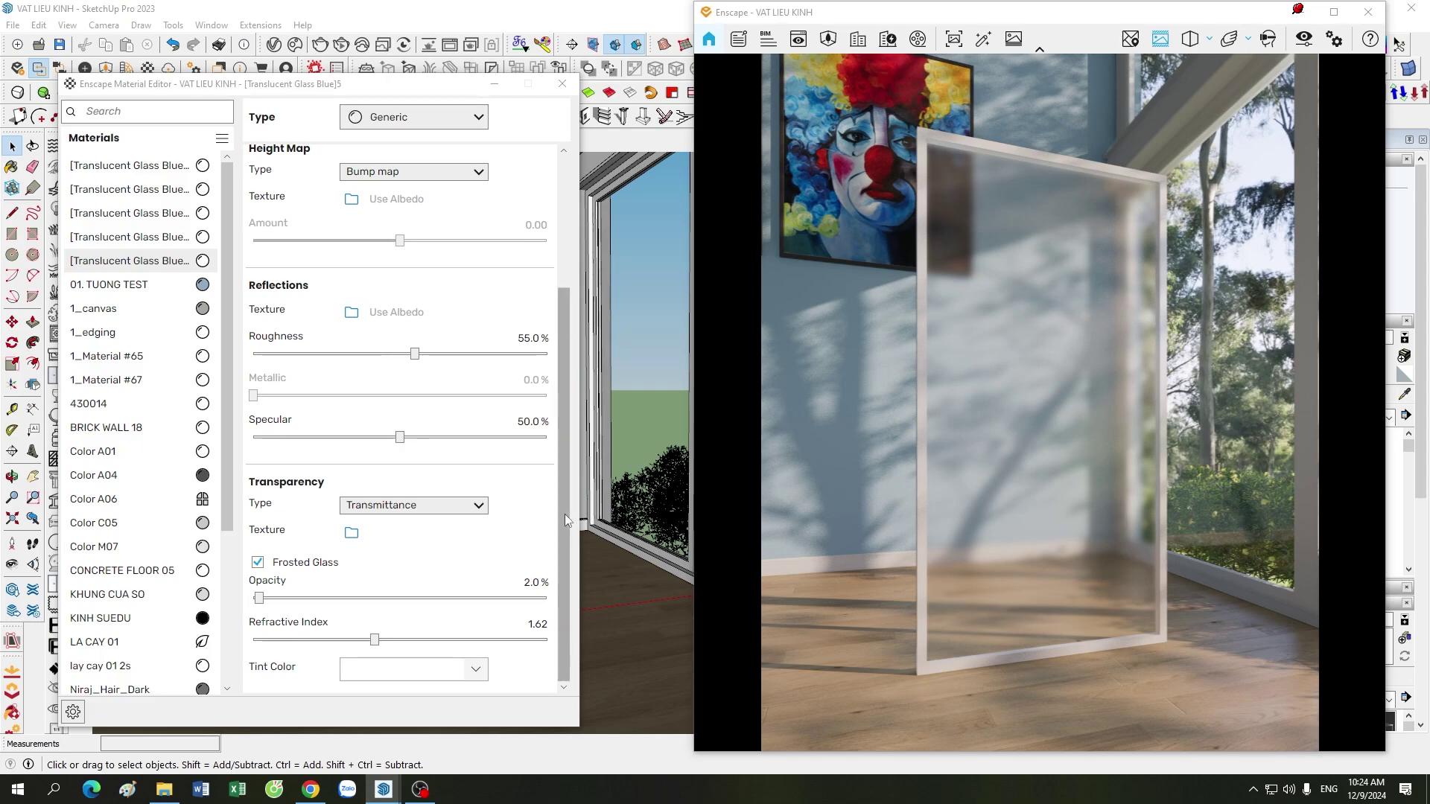
Load the MetalGraphitePitted001 image as the glass's normal map texture
left_click_drag(565, 514, 563, 427)
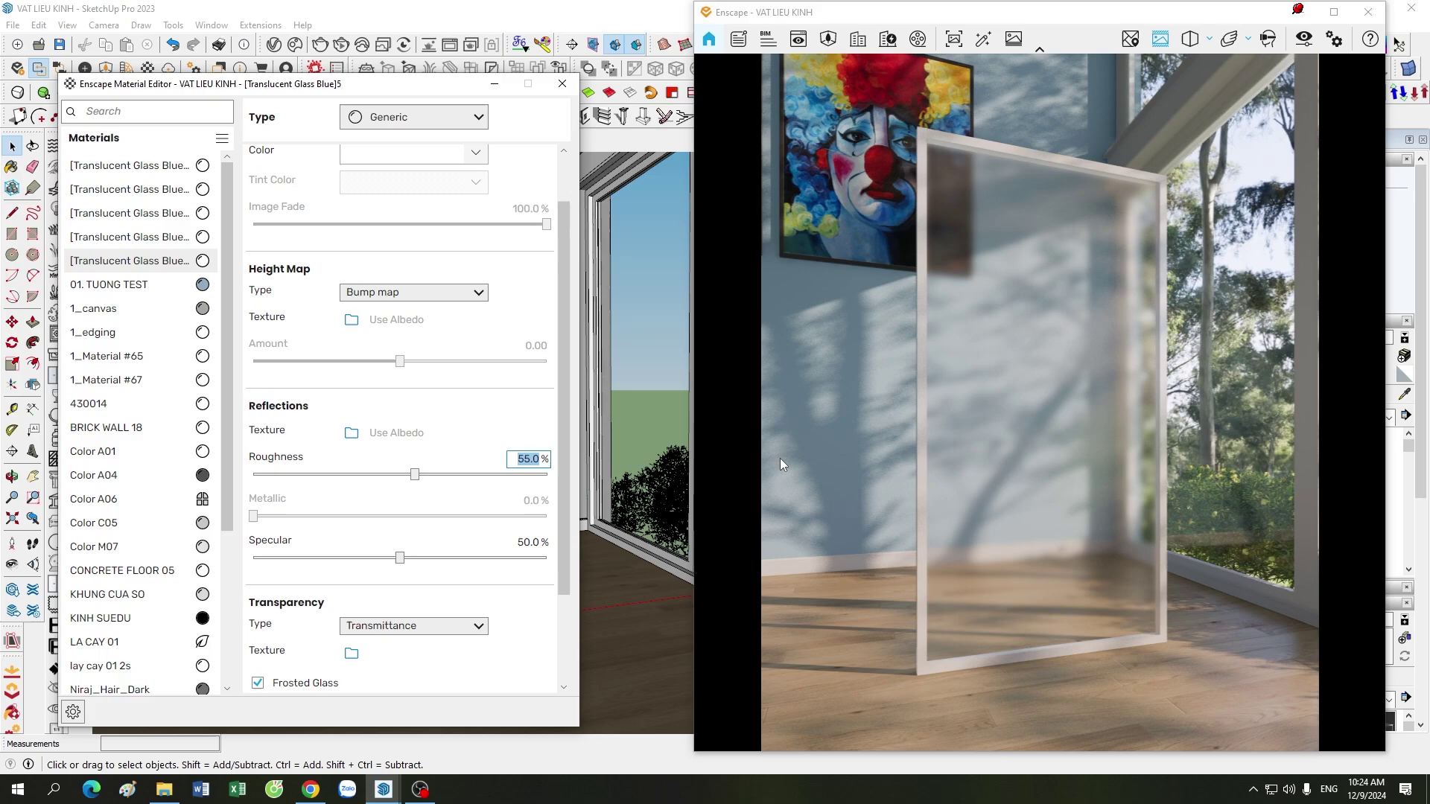
left_click(350, 321)
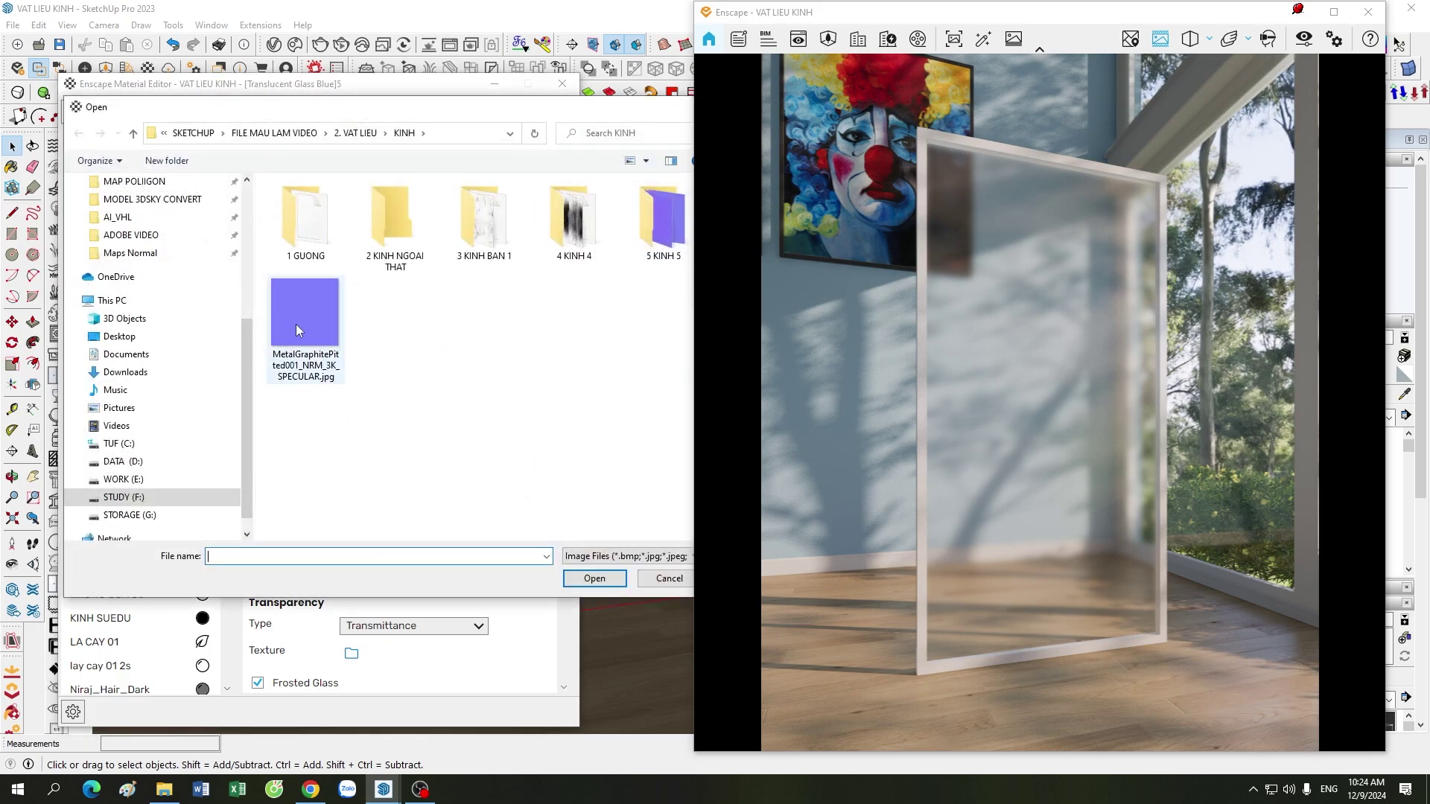
double_click(296, 324)
left_click(543, 316)
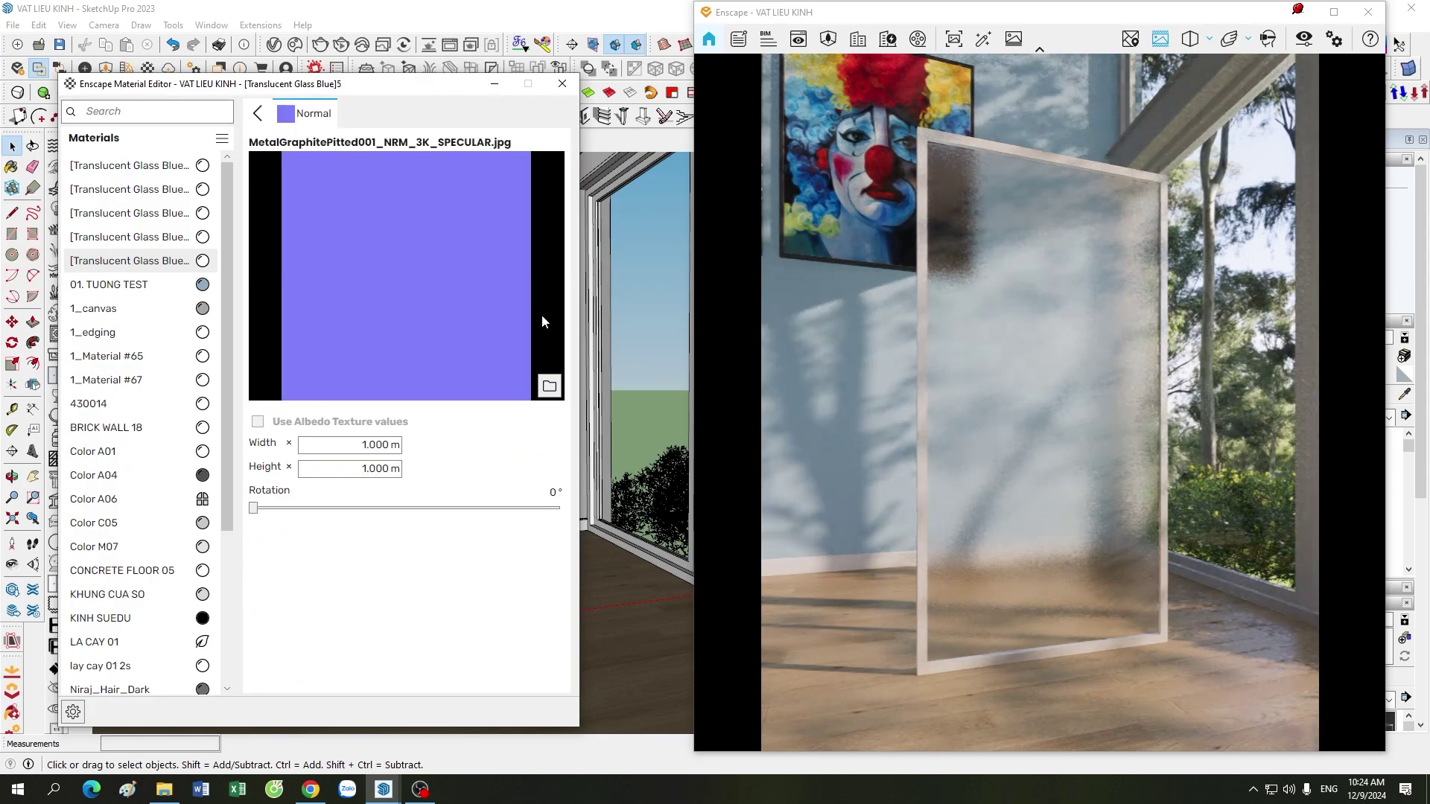
left_click(257, 118)
Set the normal map texture tiling to 0.500 m width and 0.500 m height
scroll(994, 548, "up", 5)
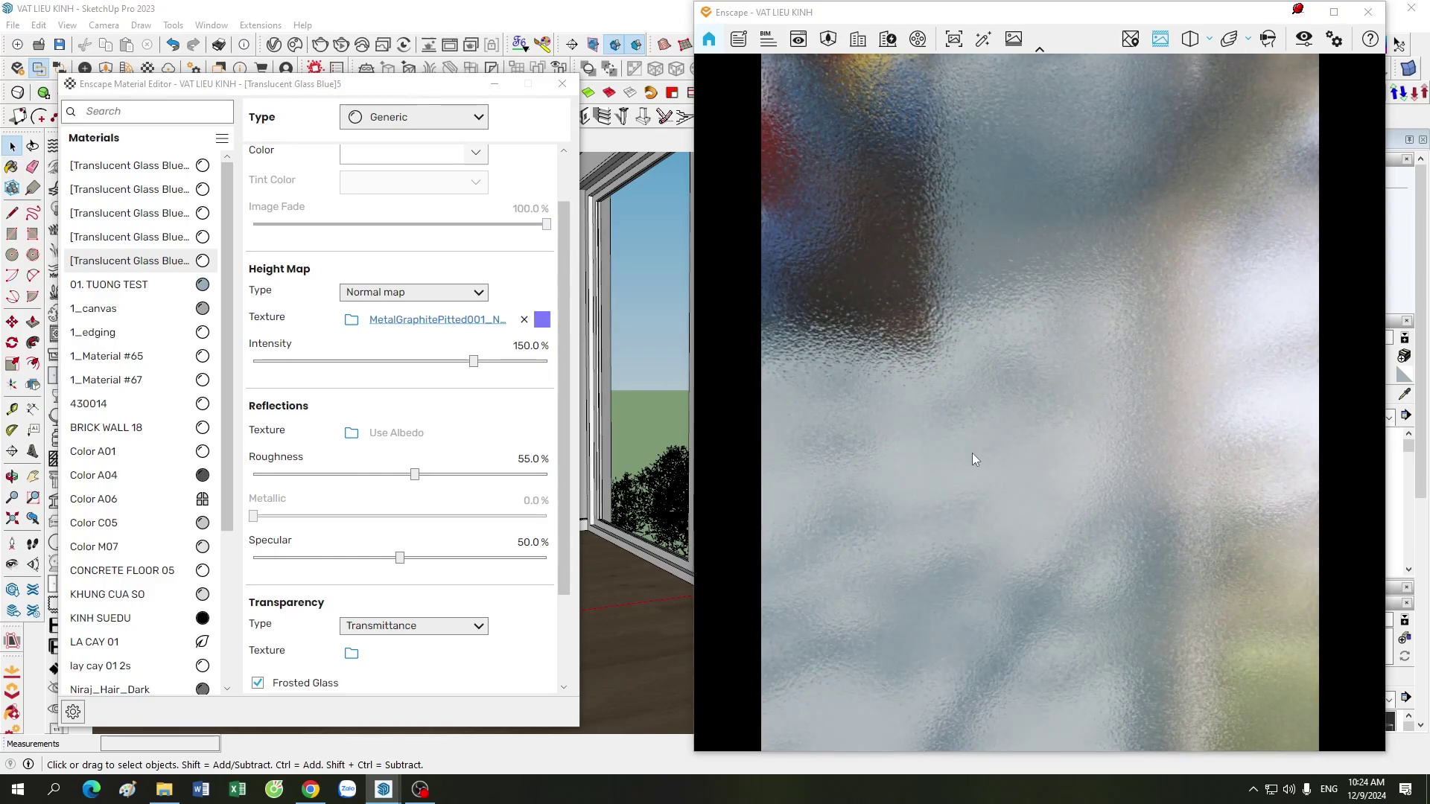
scroll(972, 453, "down", 5)
scroll(989, 473, "up", 5)
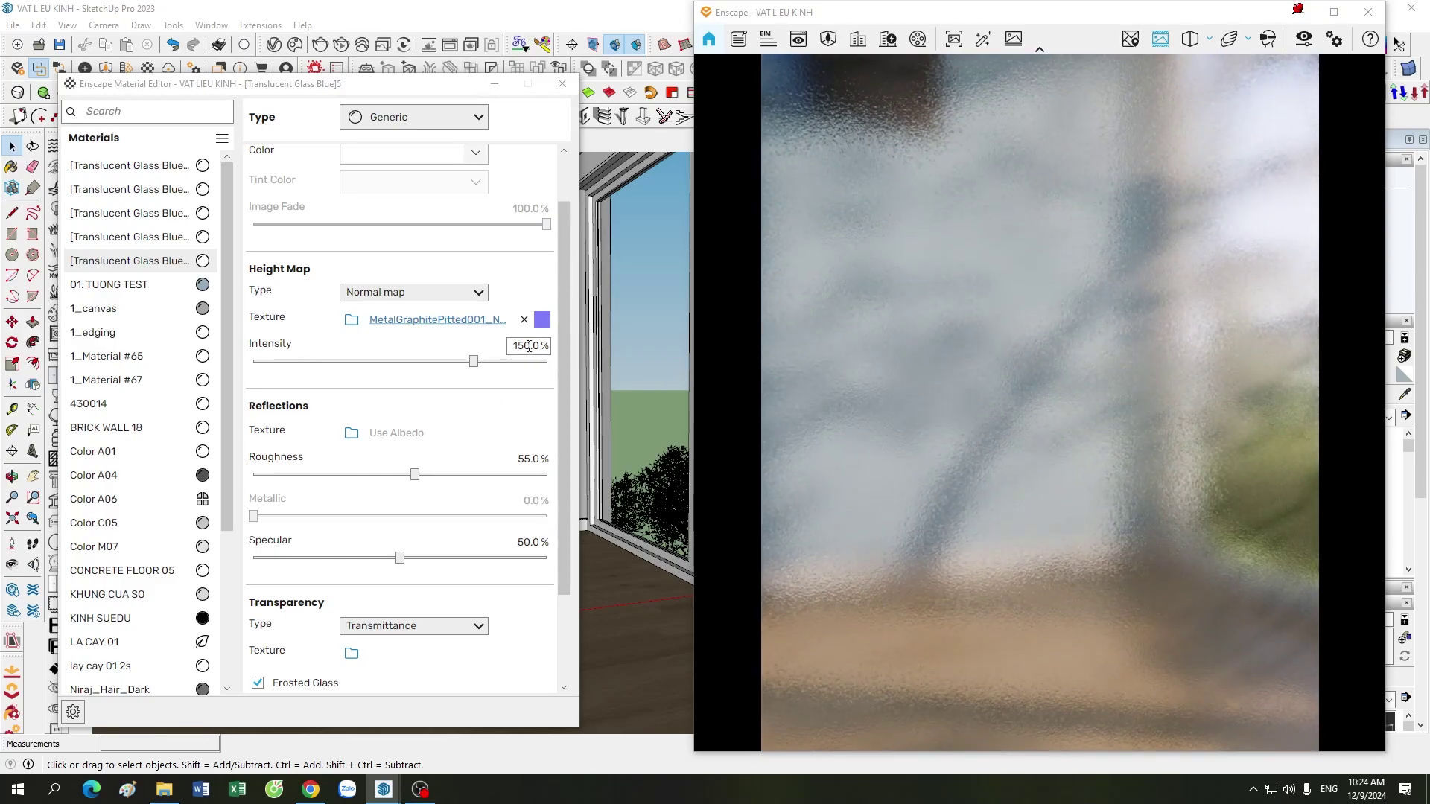
left_click(543, 319)
left_click(388, 445)
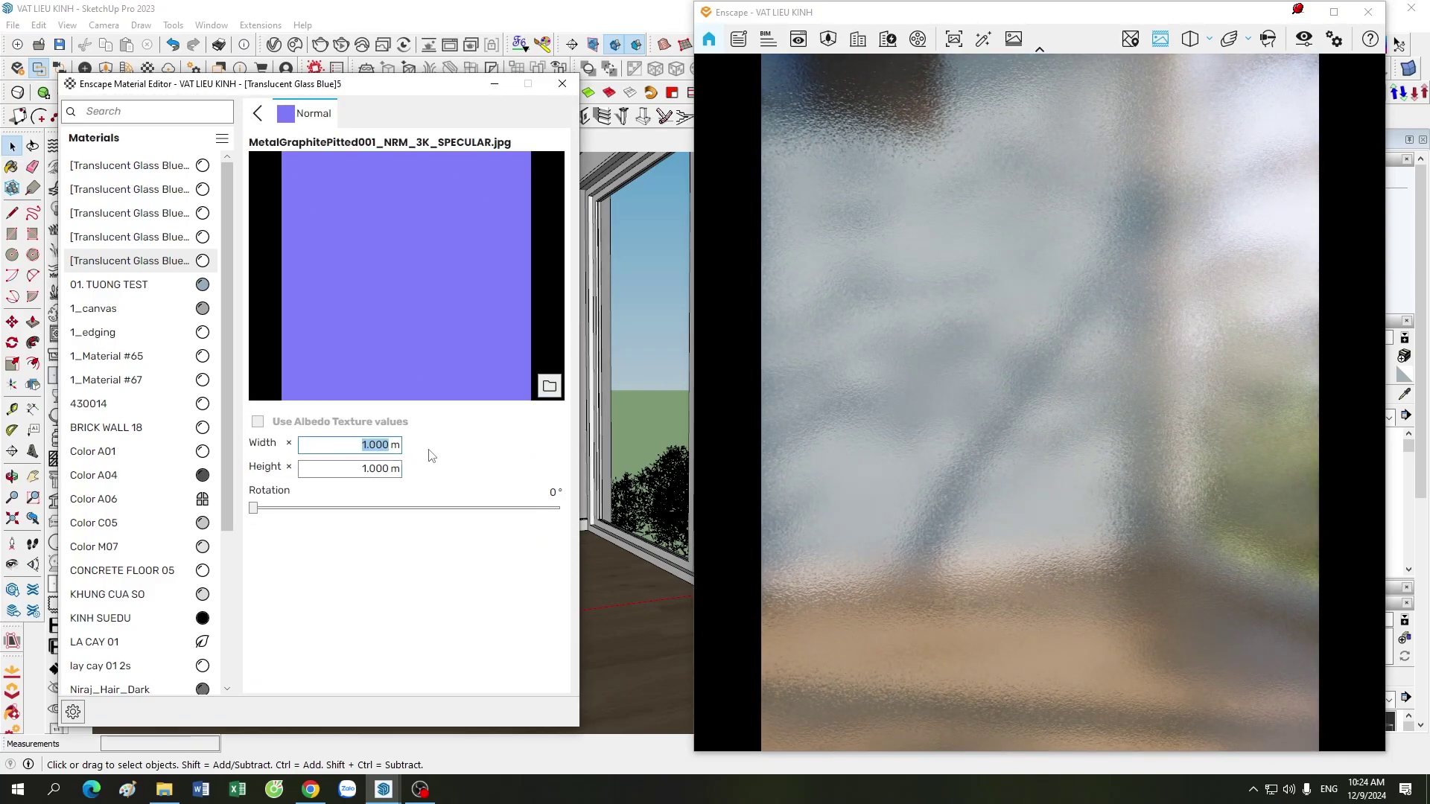
type("0.5")
key("Tab")
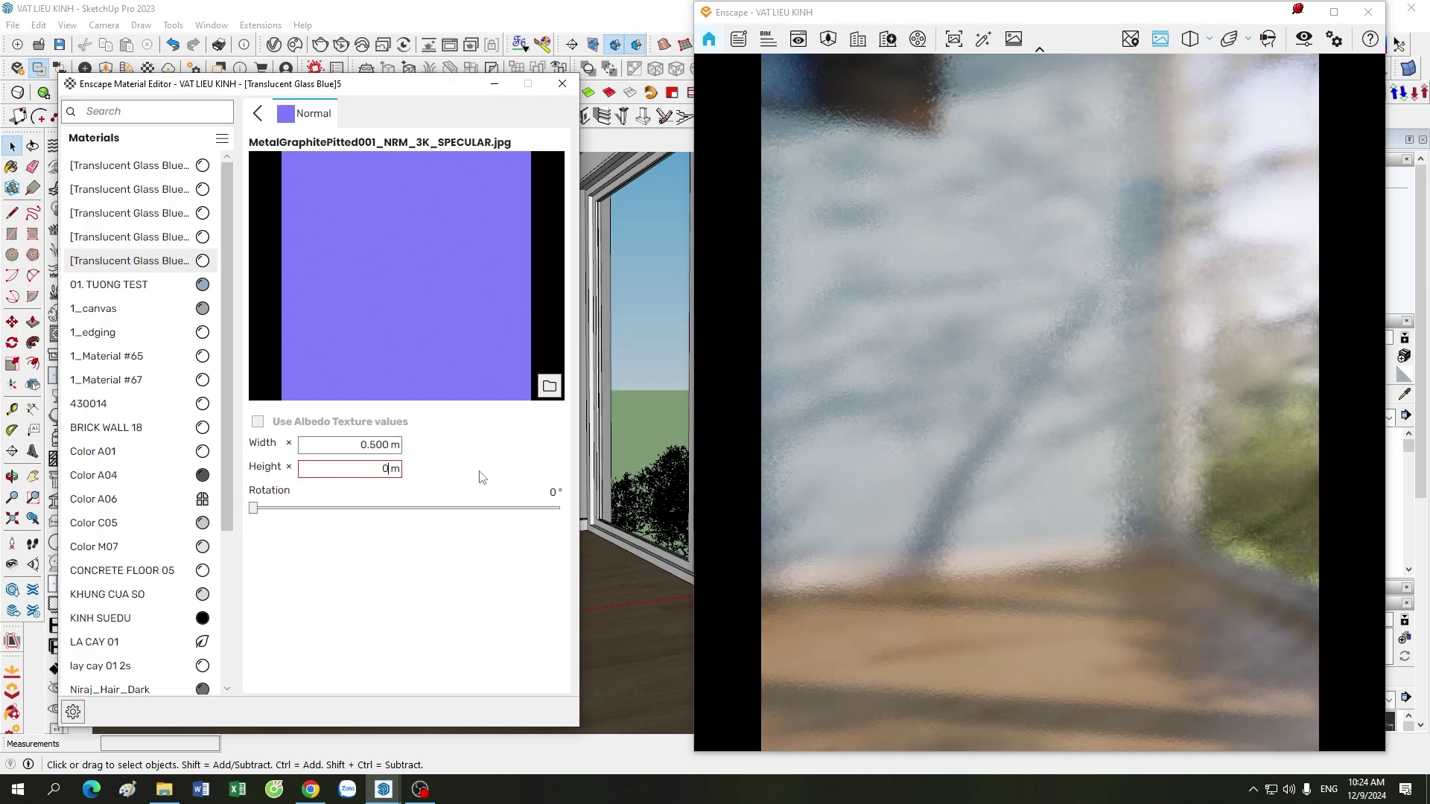
type("0.5")
left_click(1016, 525)
scroll(1016, 525, "down", 5)
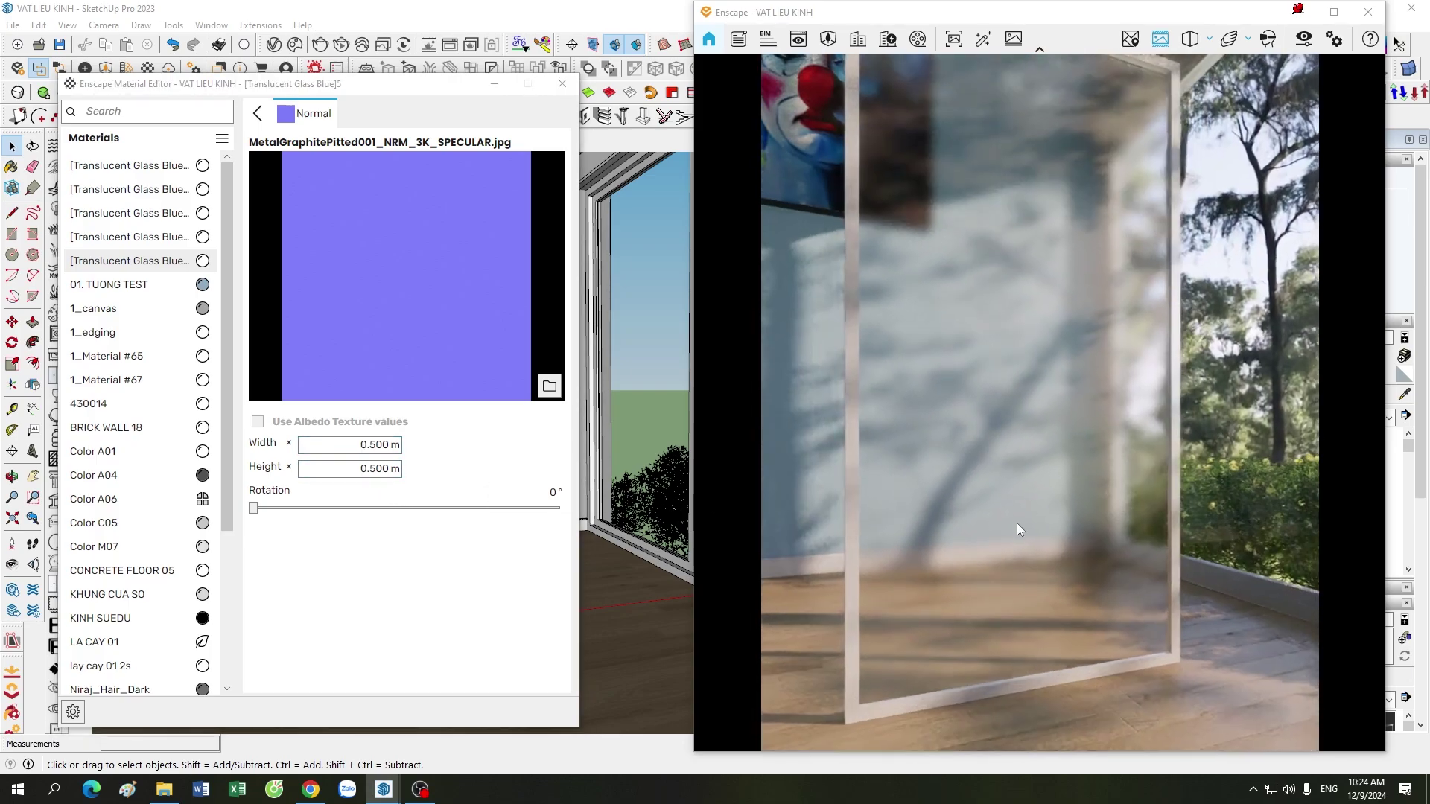
scroll(1023, 486, "up", 5)
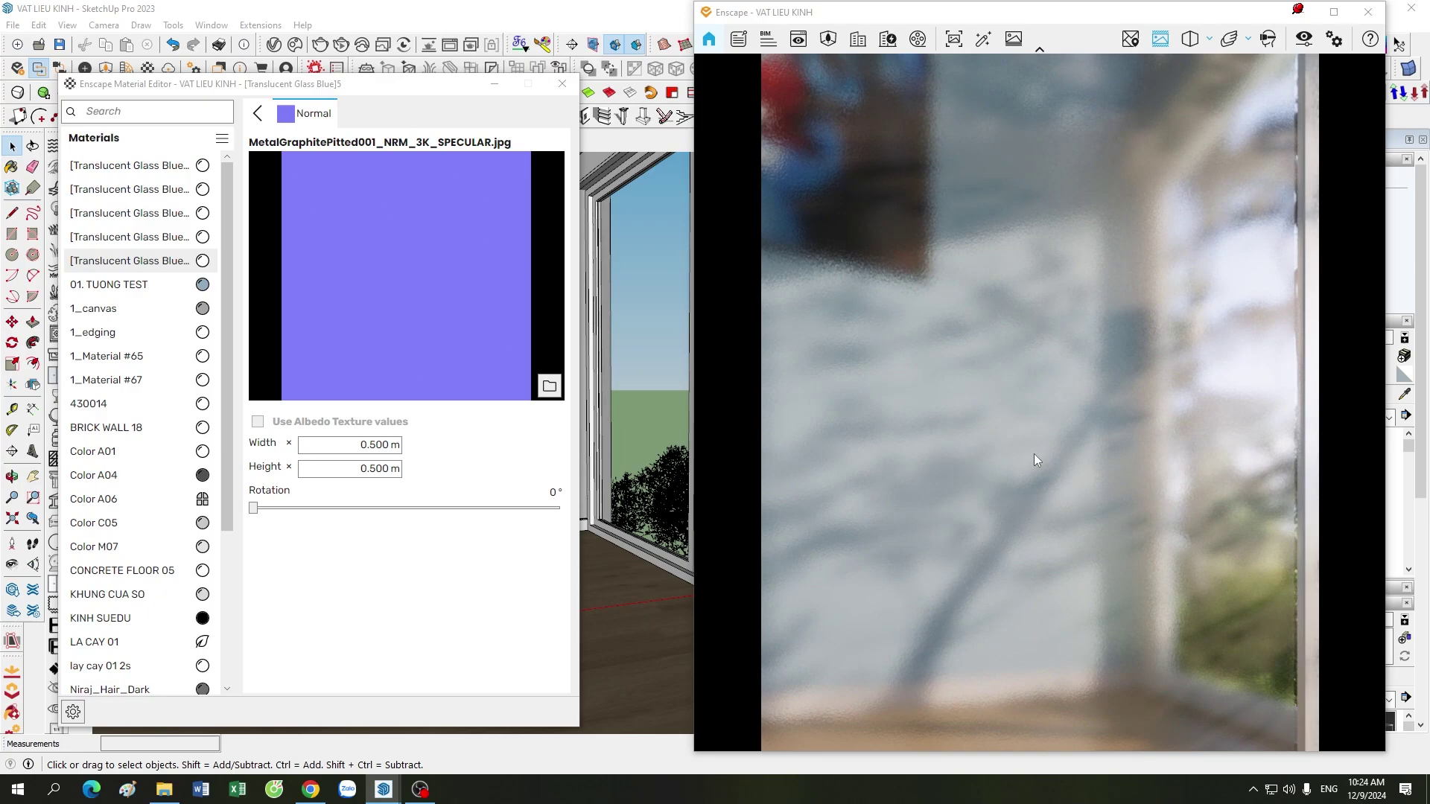
scroll(1020, 448, "down", 5)
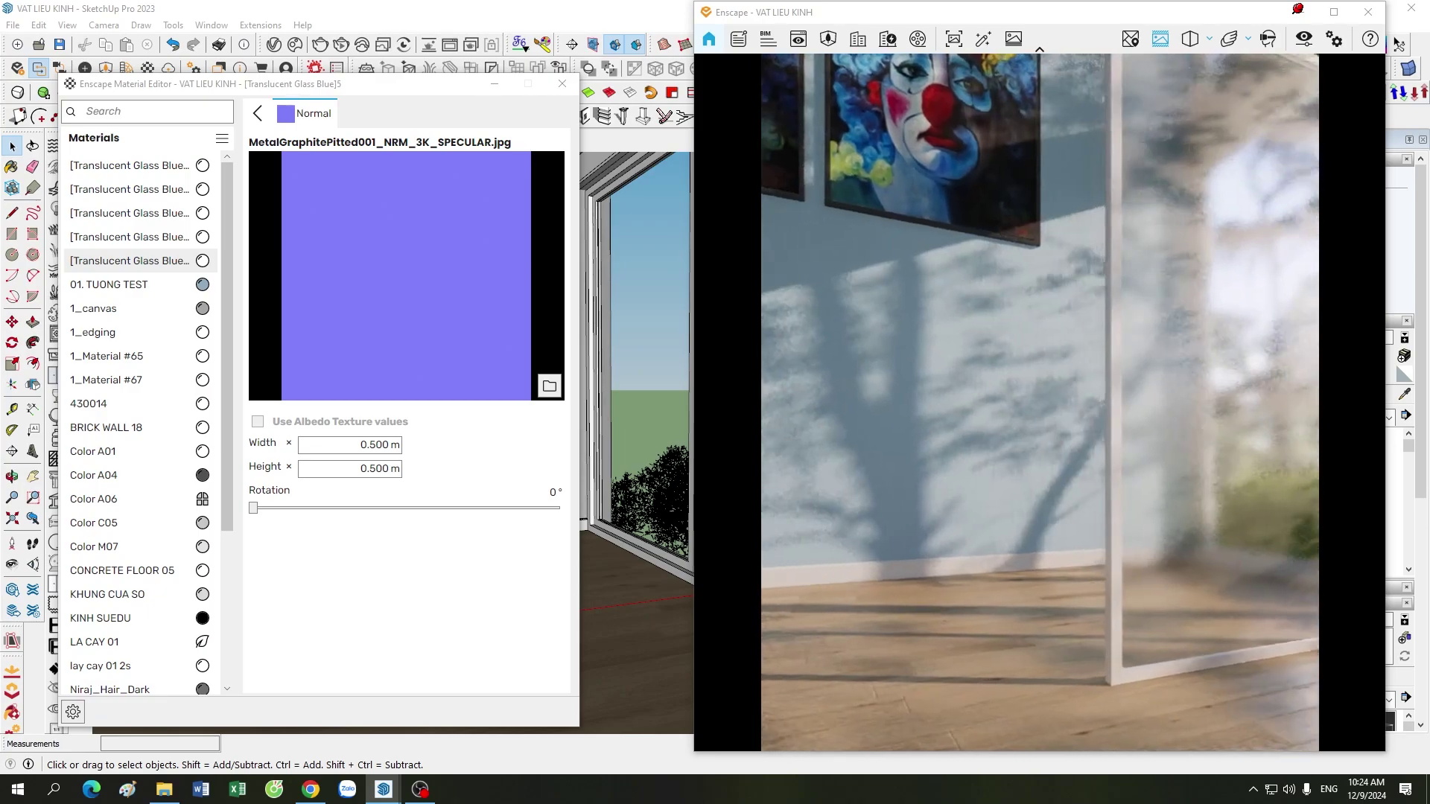
scroll(1023, 436, "up", 5)
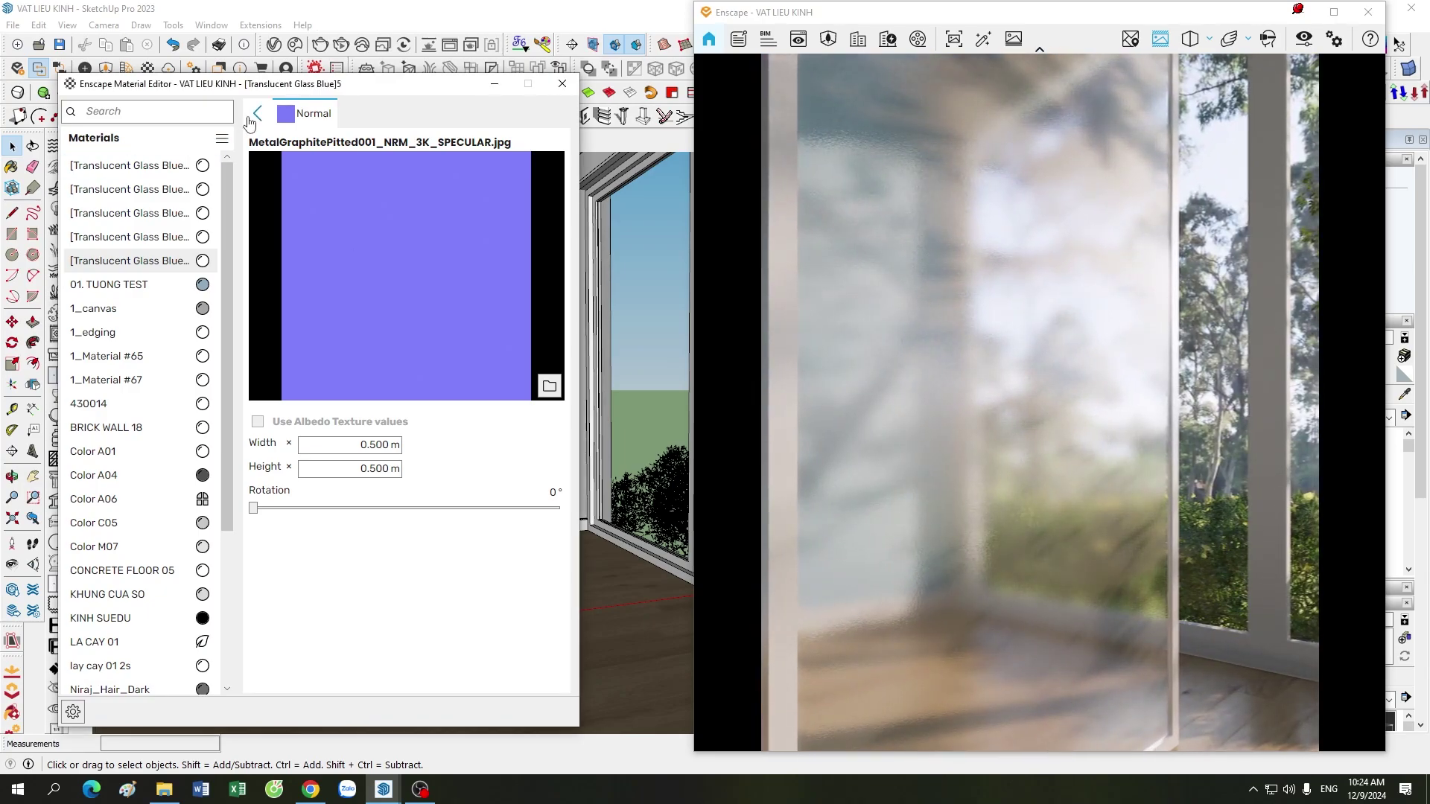
Return to the glass settings and reopen the normal-map texture page
left_click(258, 113)
scroll(564, 249, "up", 1)
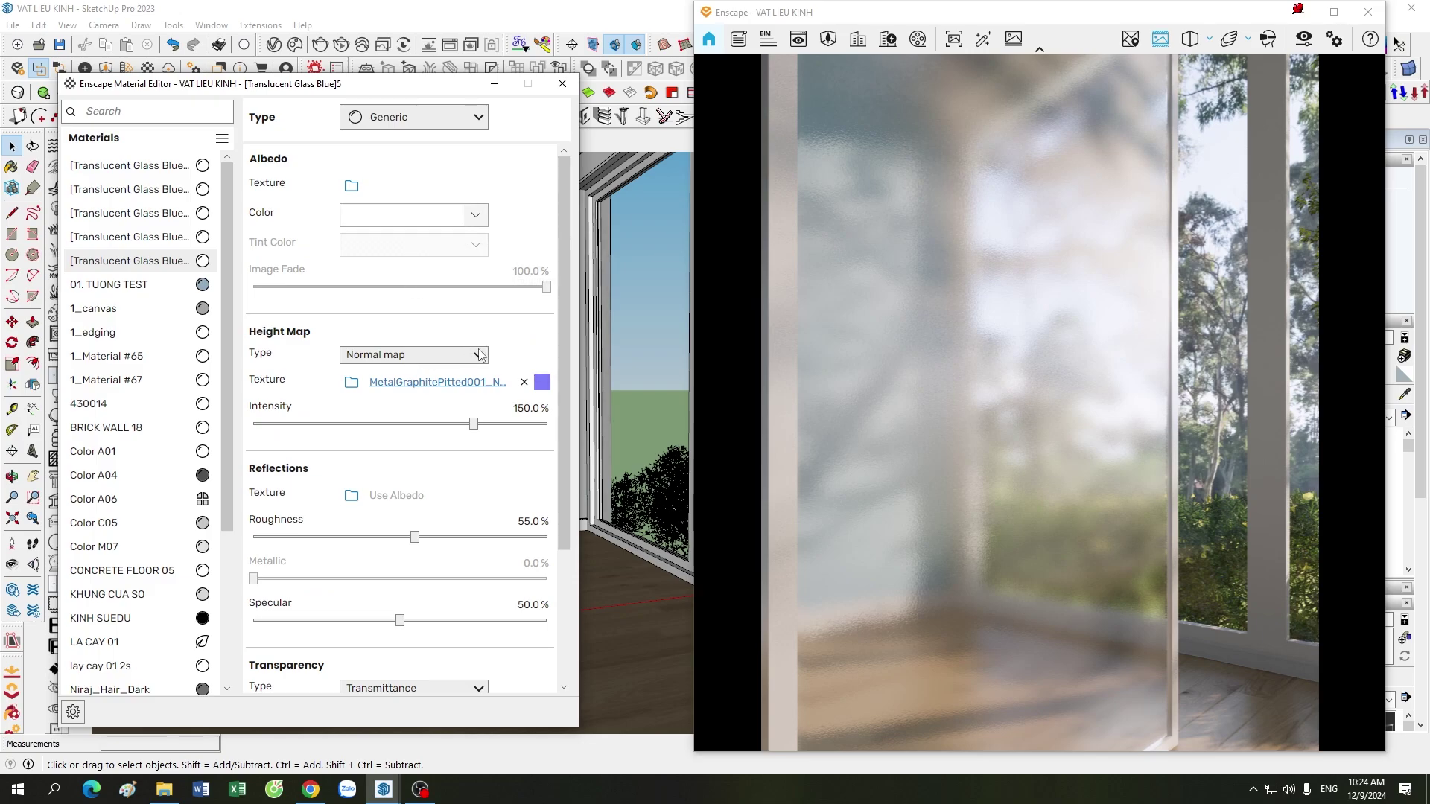
scroll(567, 448, "down", 1)
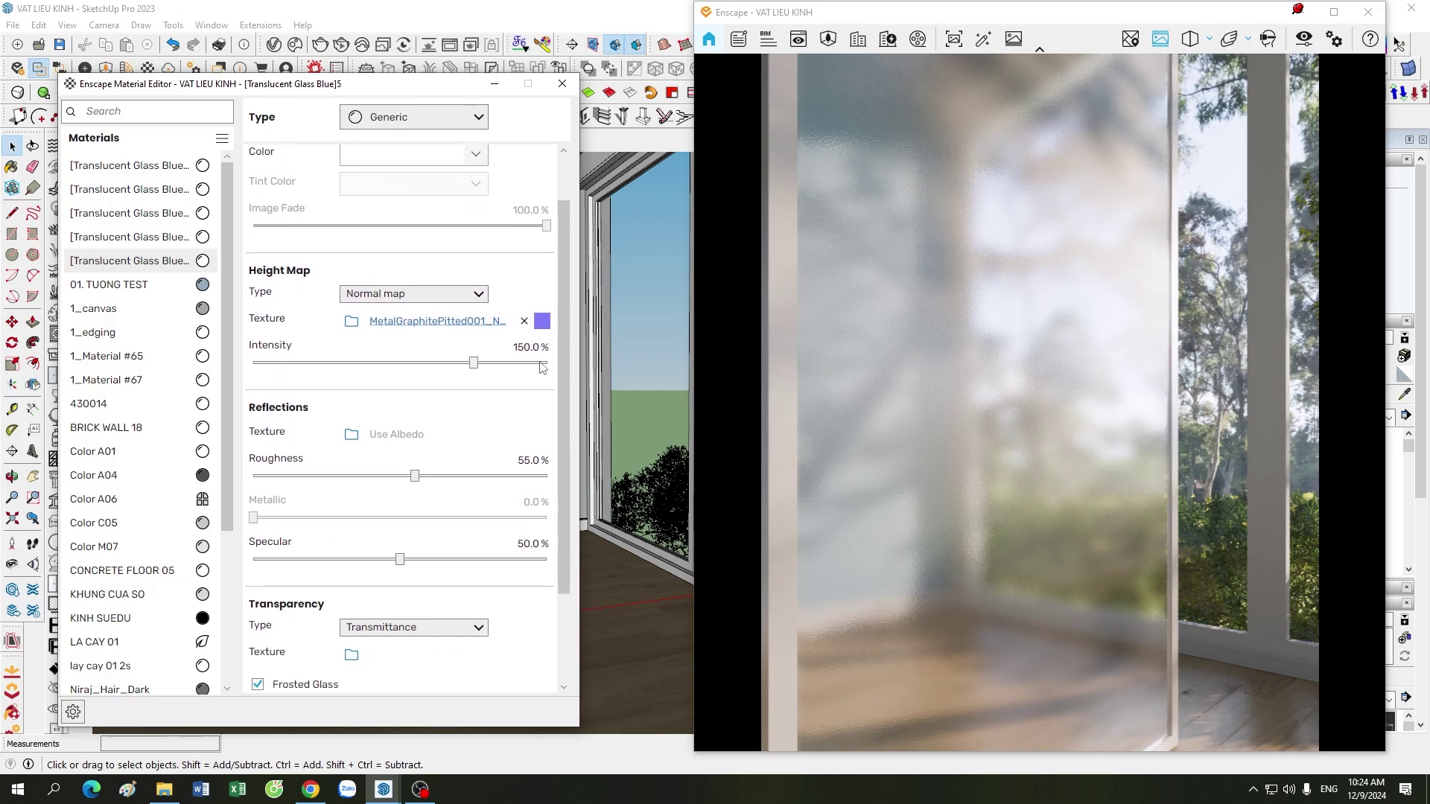
left_click(543, 321)
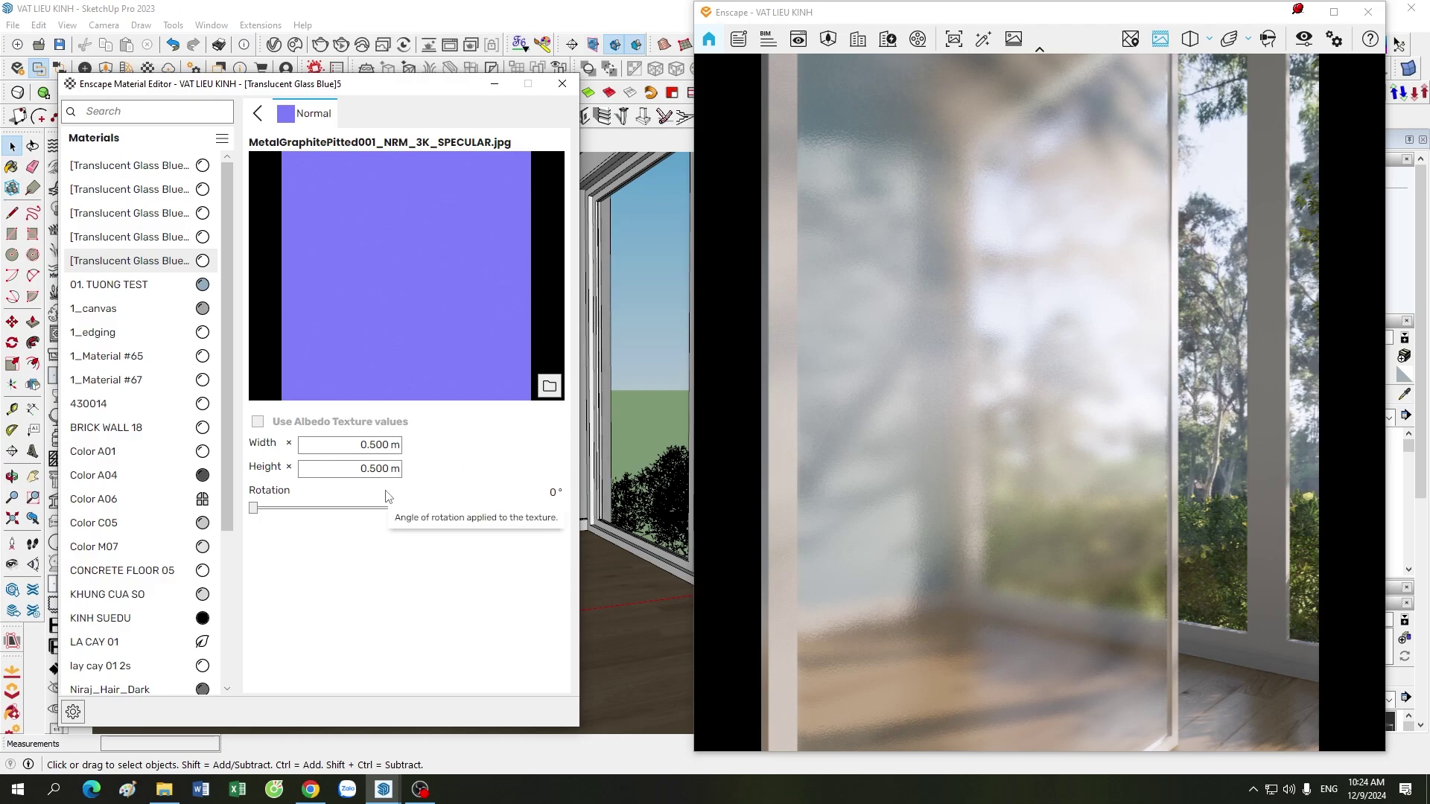
scroll(900, 485, "up", 3)
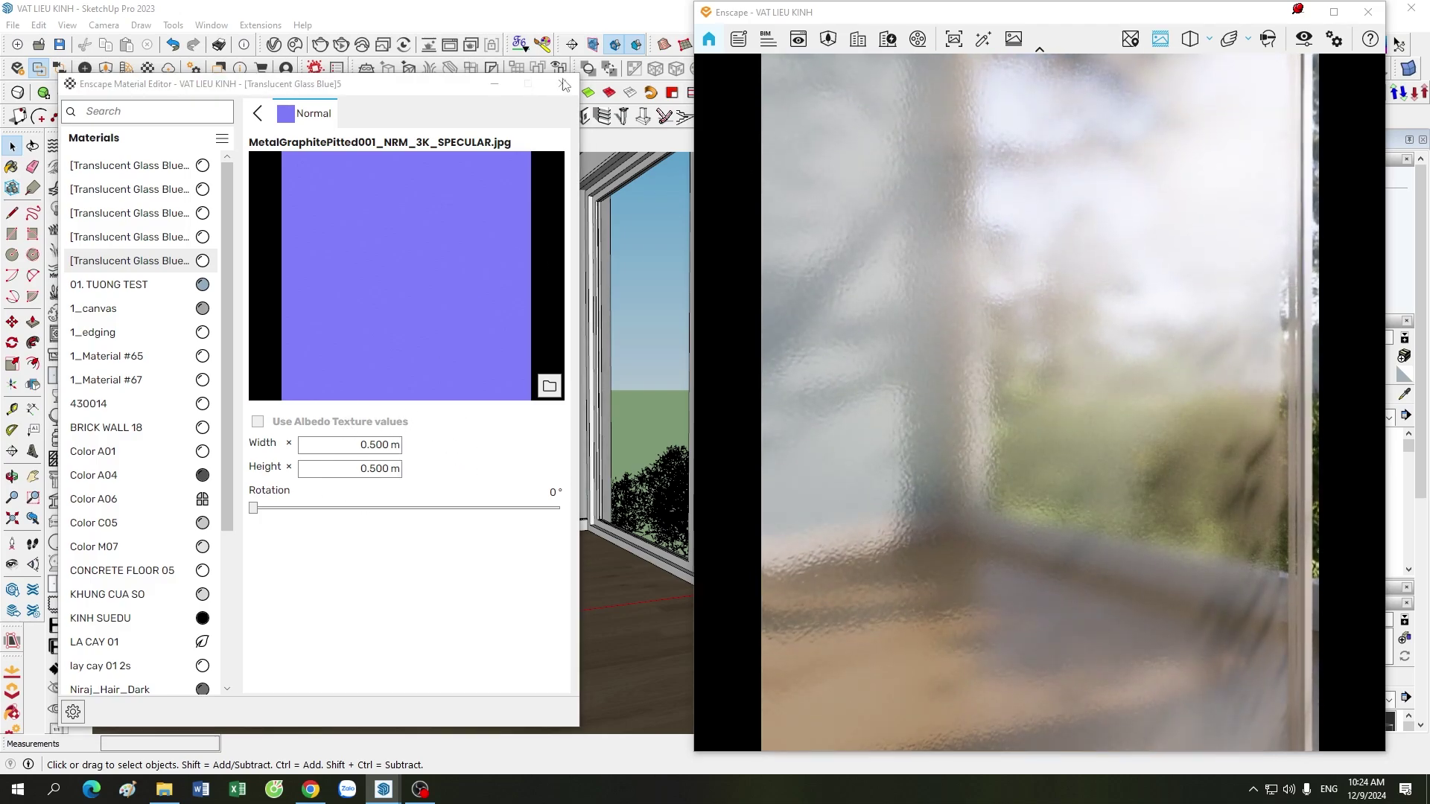
Change glass Roughness from 55% to 60%, trying 100% first, and orbit to check the panel
left_click(258, 113)
mouse_move(528, 347)
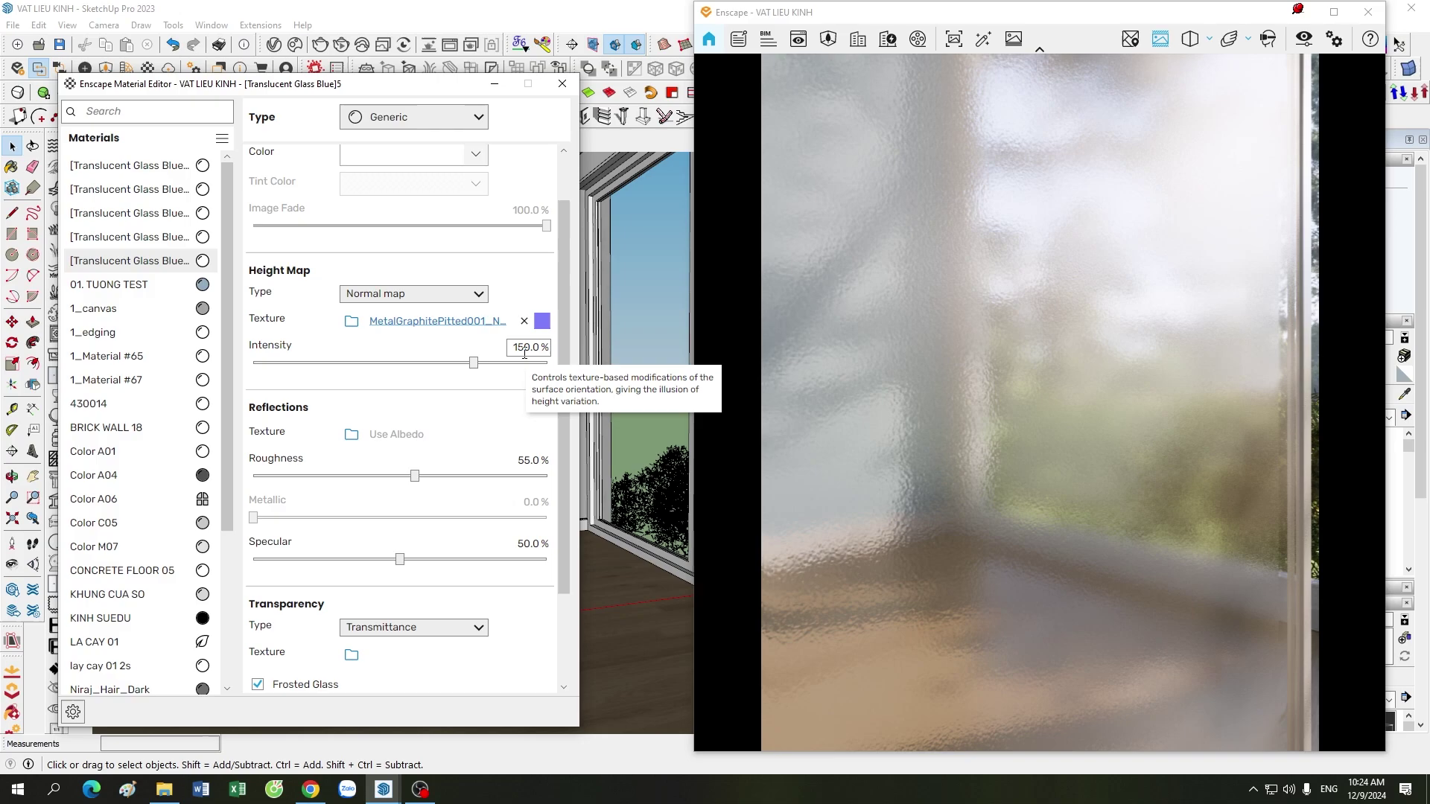
scroll(971, 400, "down", 5)
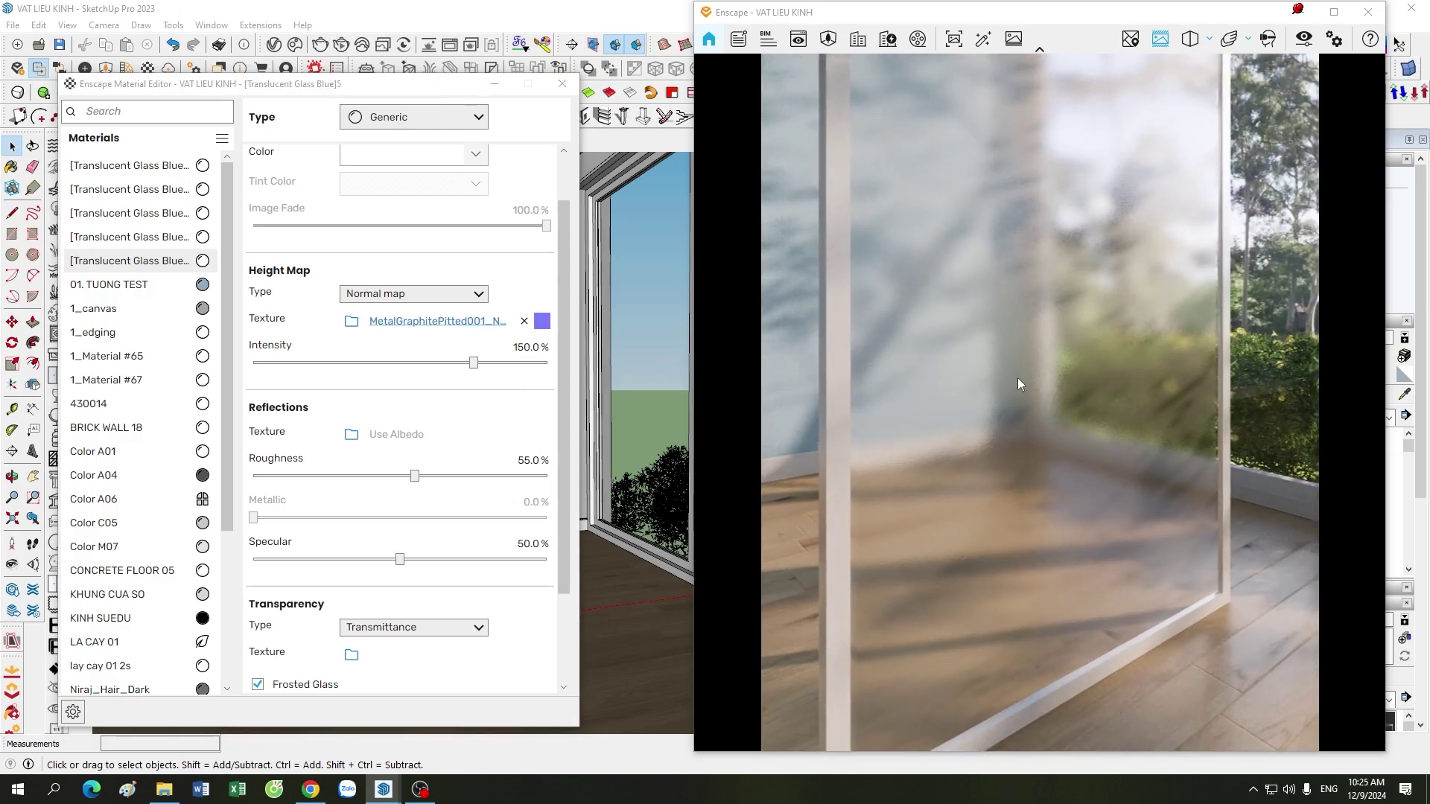
scroll(1017, 377, "down", 5)
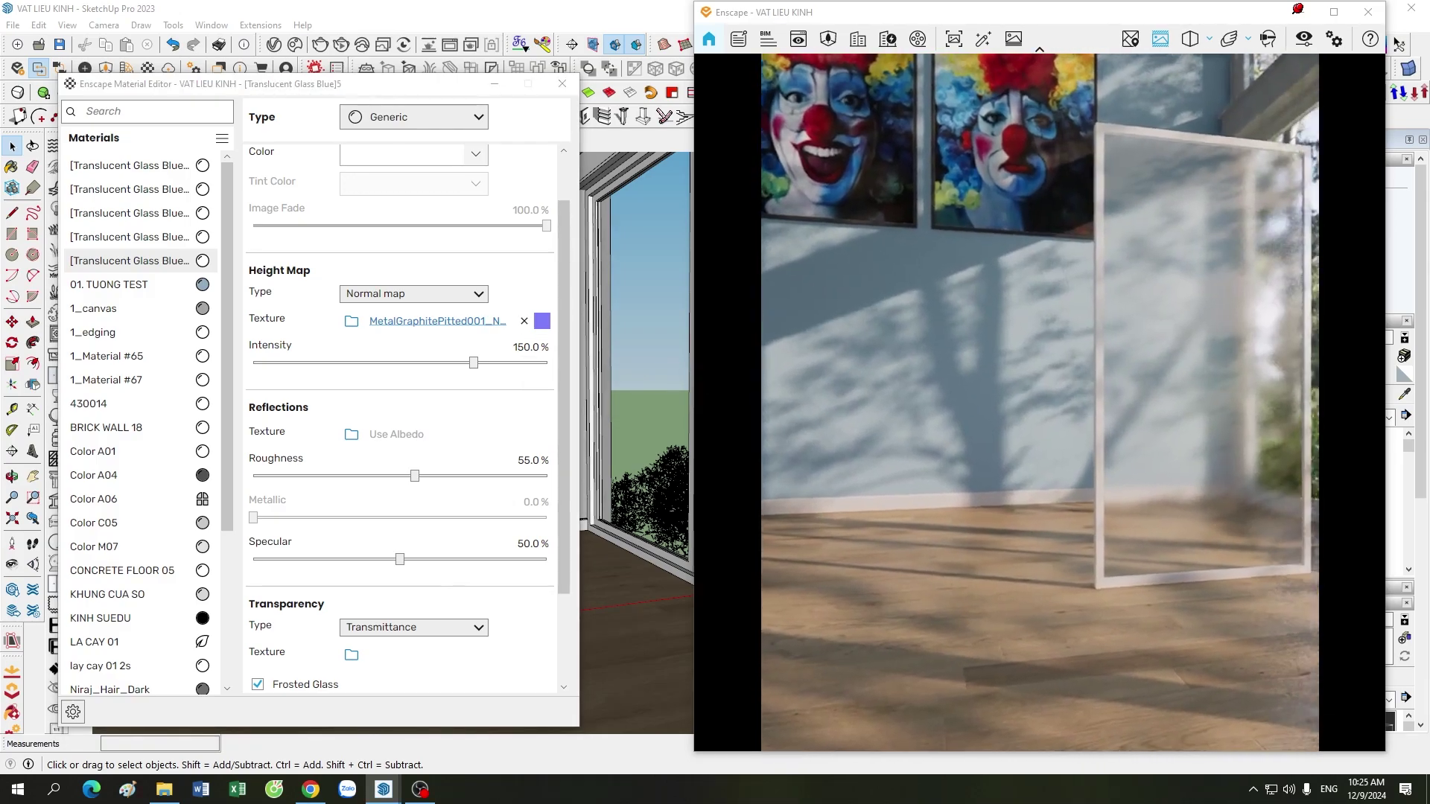
scroll(1208, 405, "up", 5)
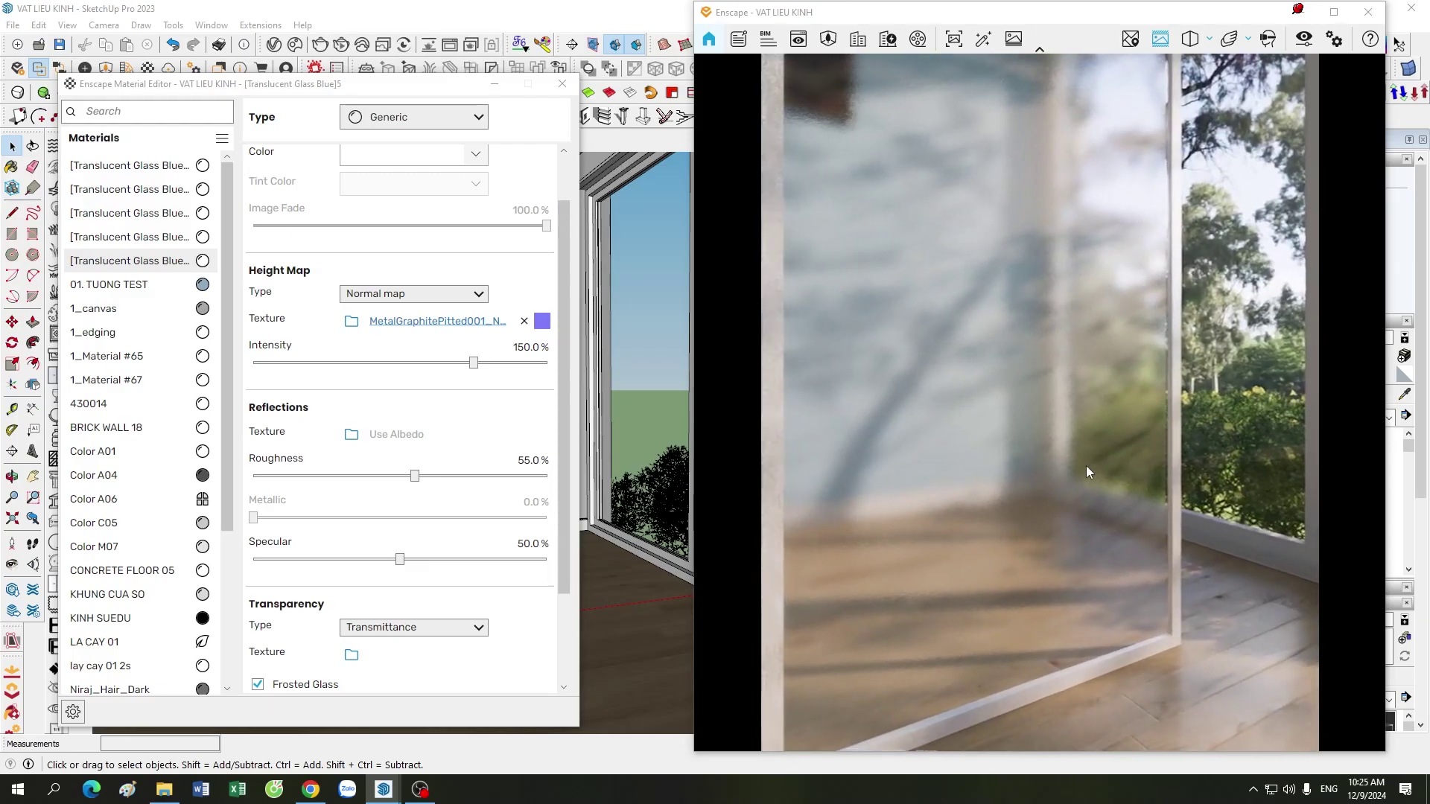
scroll(1125, 467, "down", 3)
scroll(1181, 463, "up", 3)
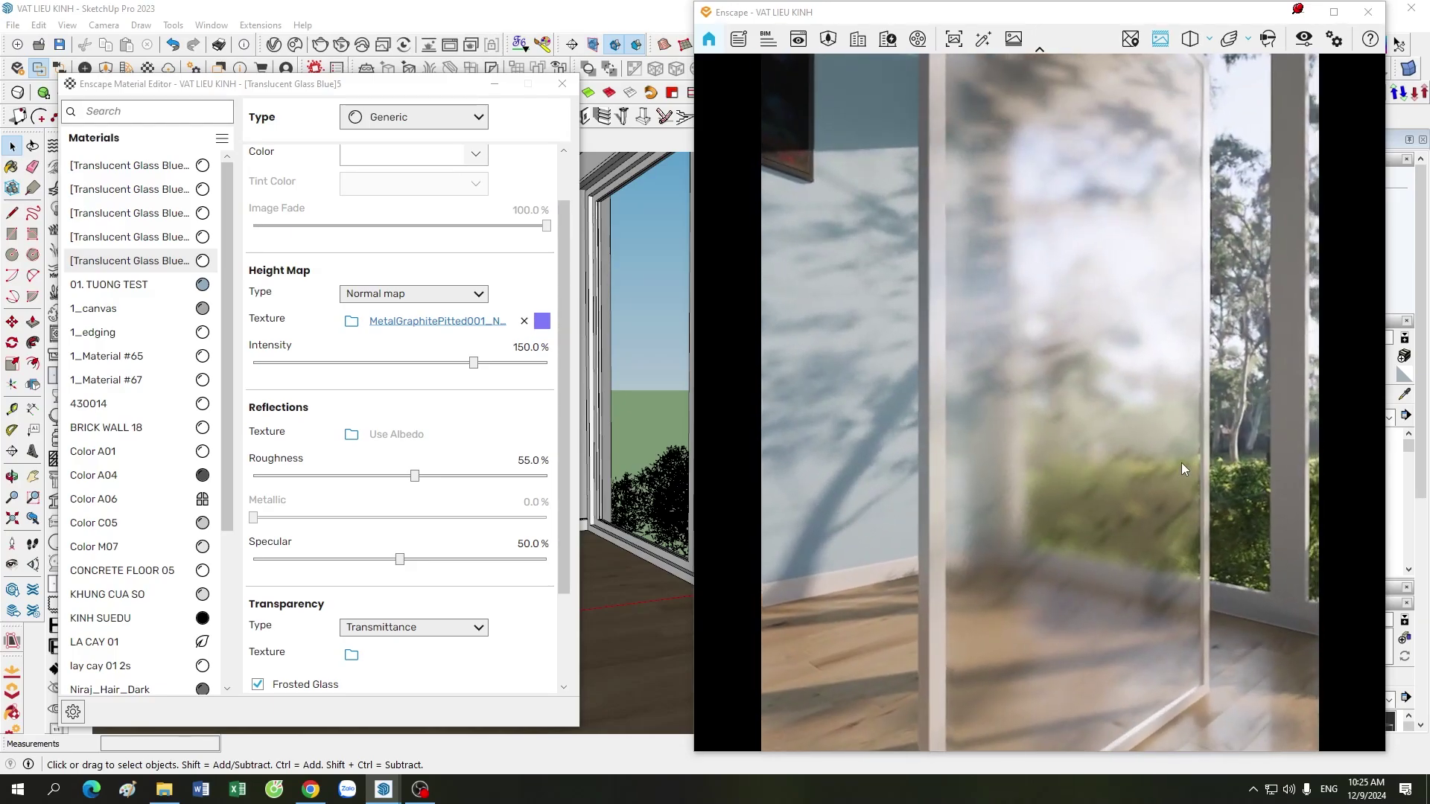
double_click(521, 461)
type("100")
key("Return")
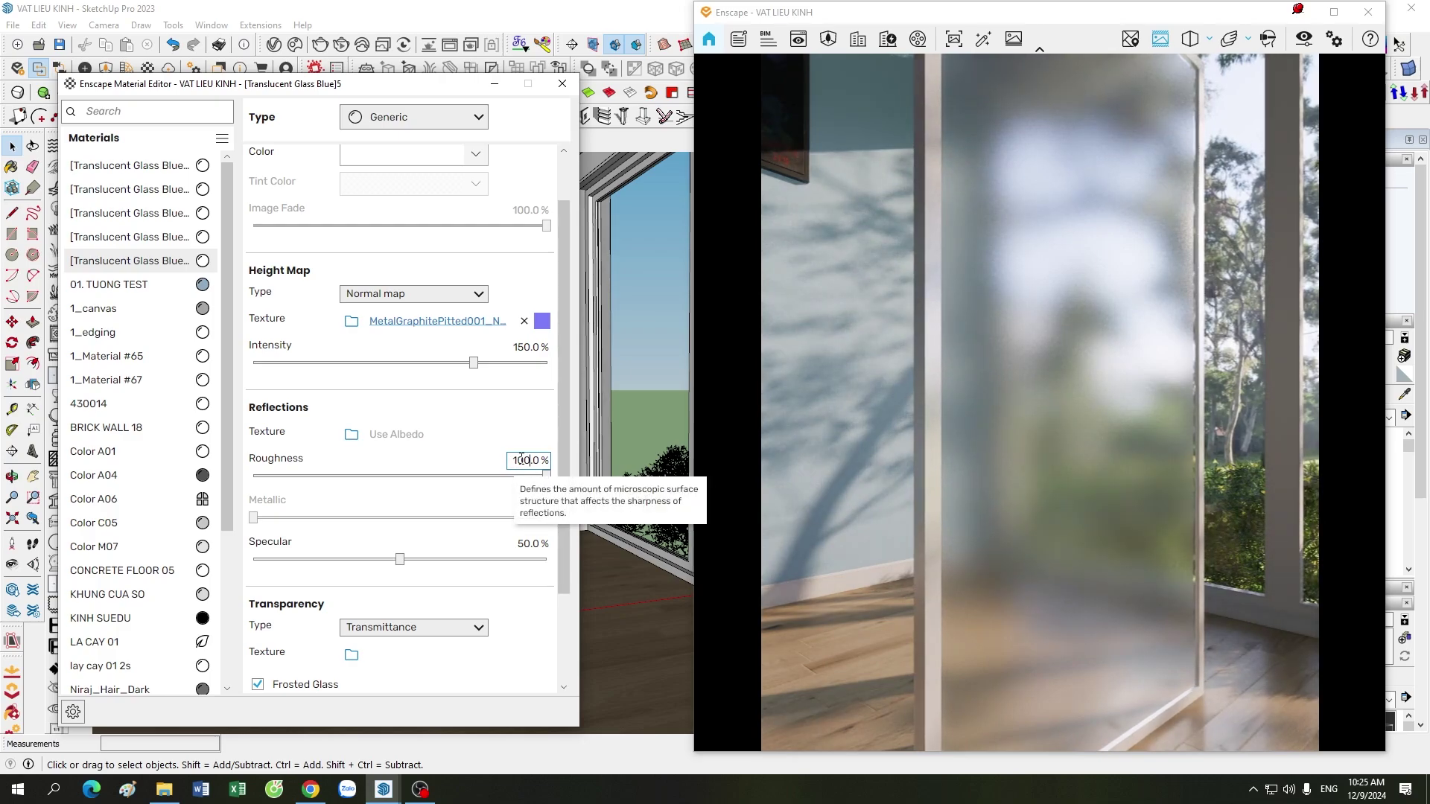
type("60")
key("Return")
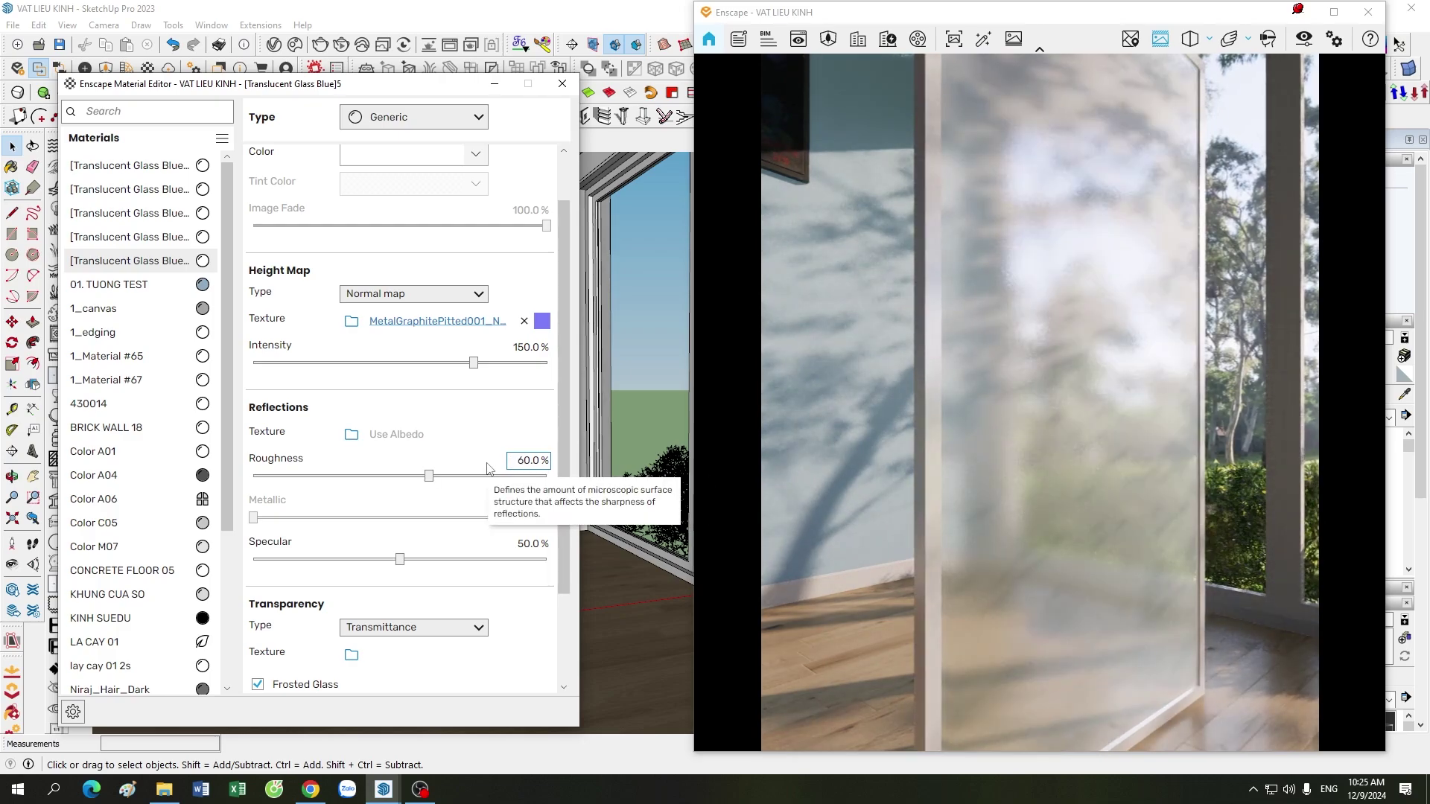
mouse_move(1057, 537)
left_mouse_down()
mouse_move(959, 561)
mouse_move(1164, 553)
left_mouse_up()
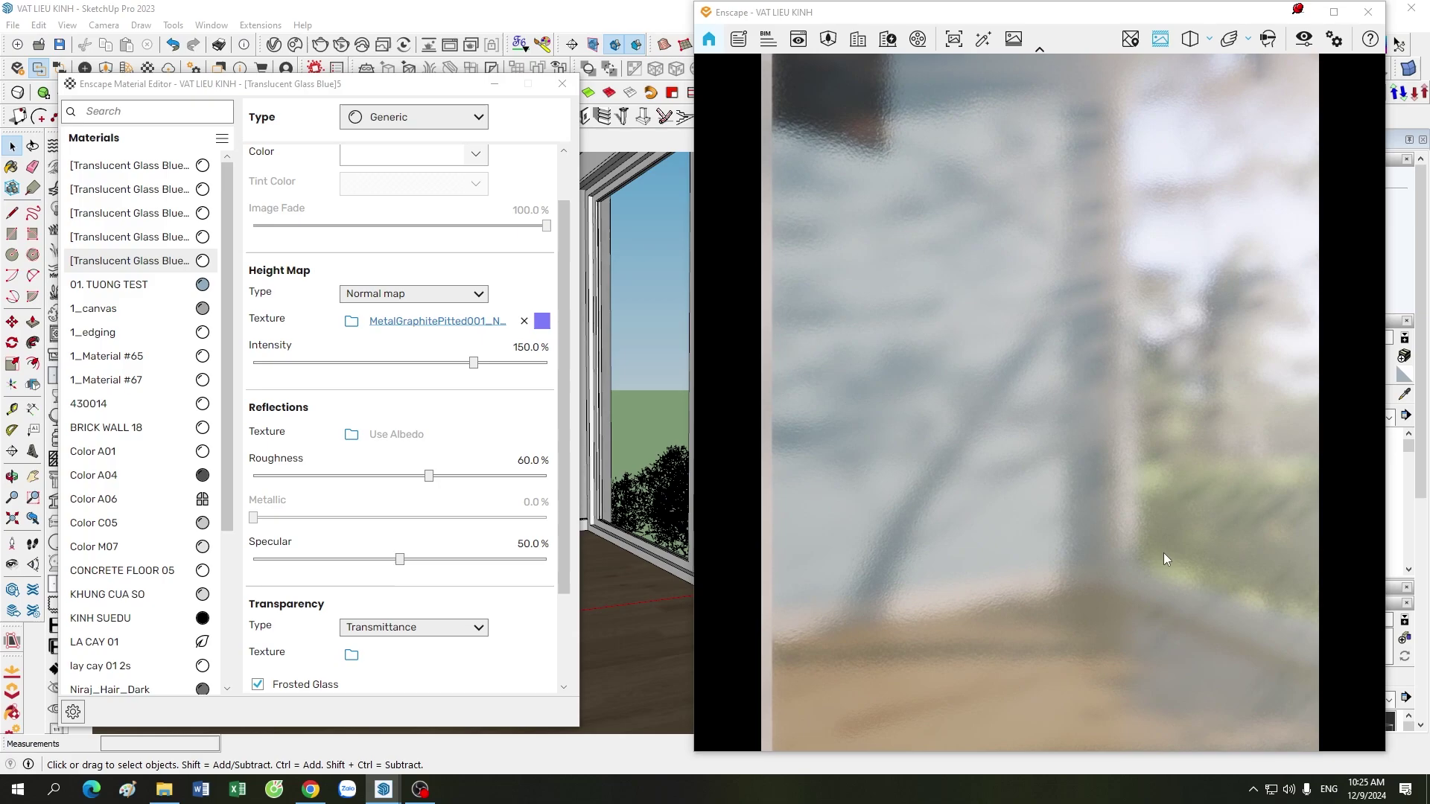
Zoom in and out on the frosted glass to inspect it up close
scroll(1164, 559, "up", 3)
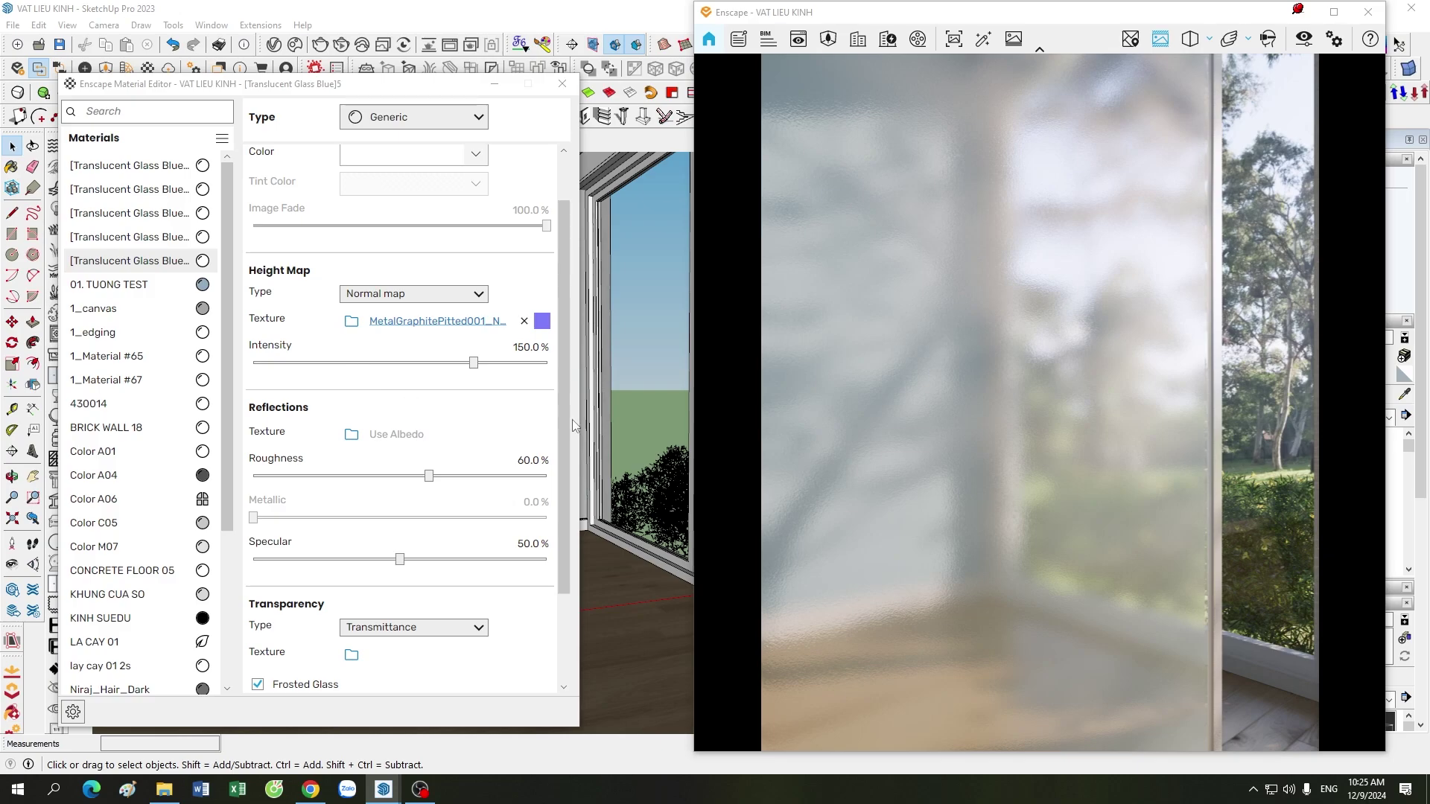
scroll(986, 439, "down", 3)
scroll(995, 436, "up", 4)
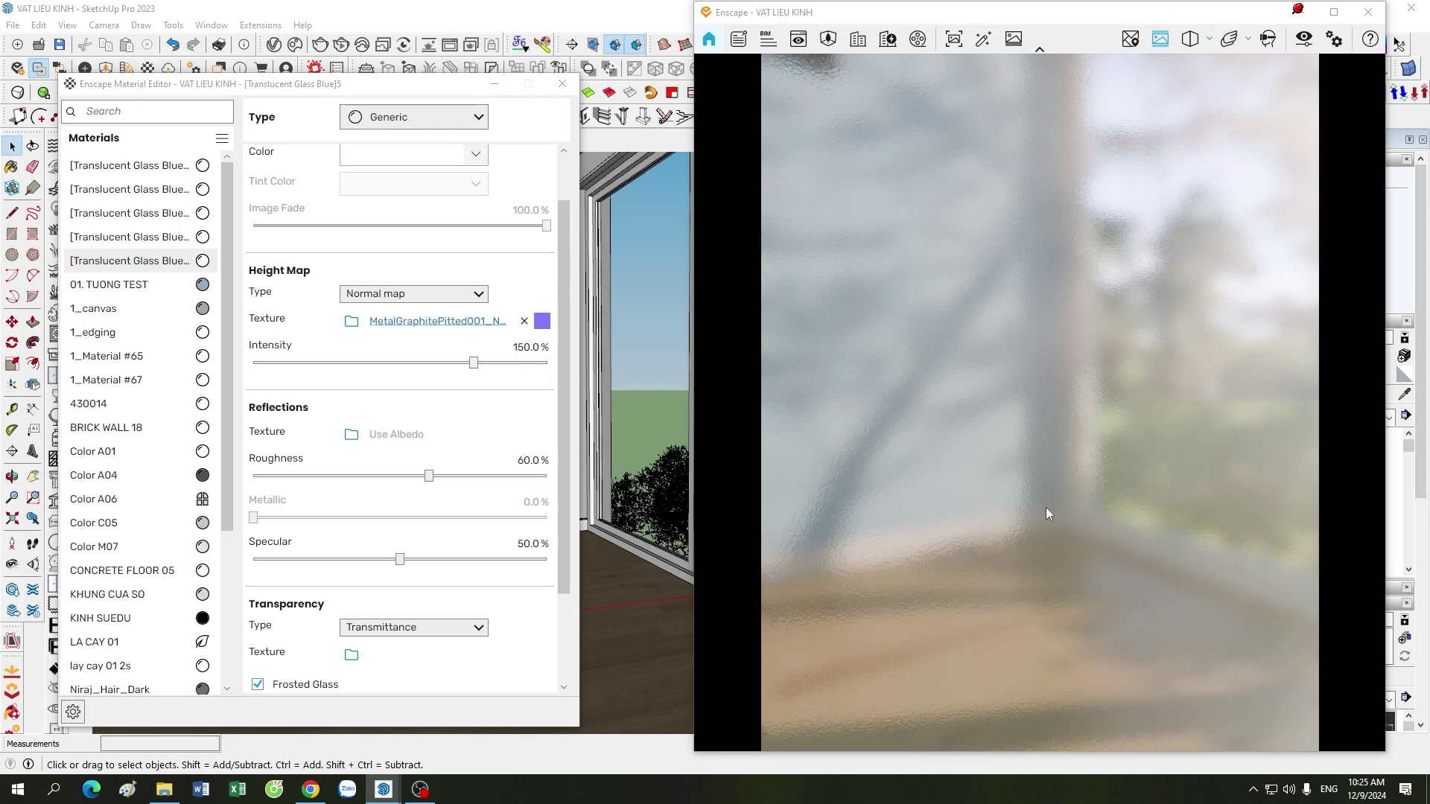
scroll(1043, 510, "down", 3)
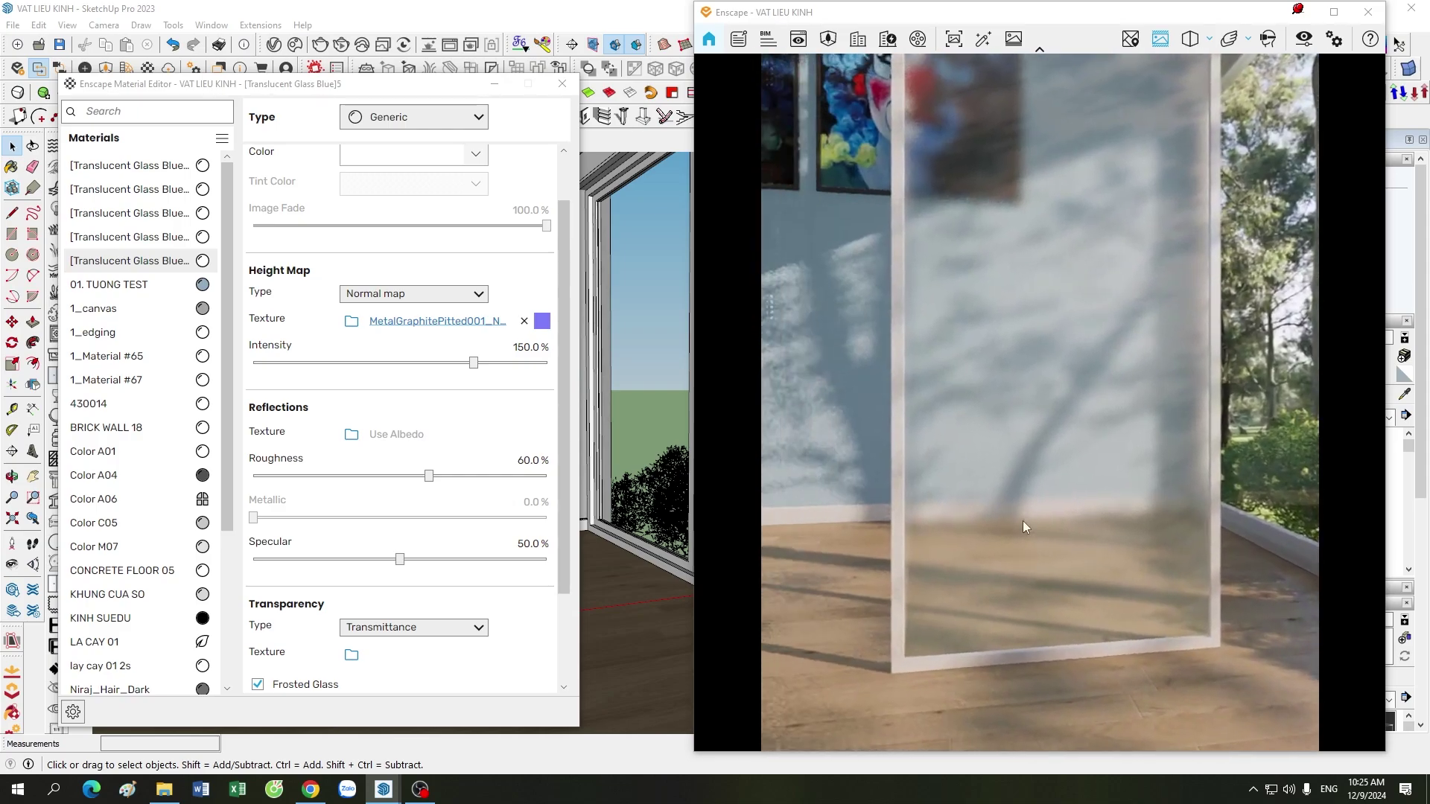
Turn the view toward the clown paintings and show the normal-map texture settings
left_click_drag(1023, 527, 478, 388)
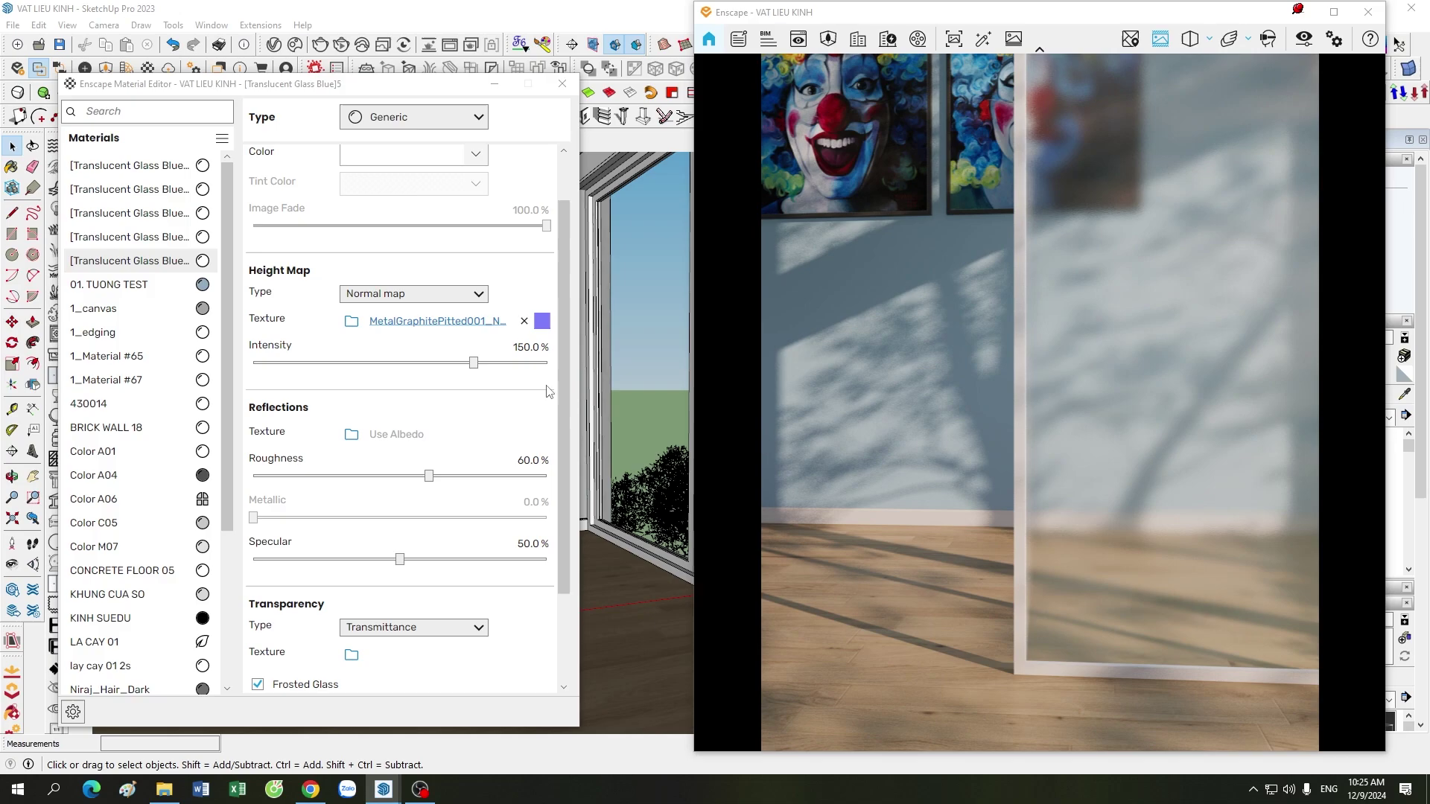
scroll(1050, 487, "down", 3)
scroll(1038, 482, "up", 4)
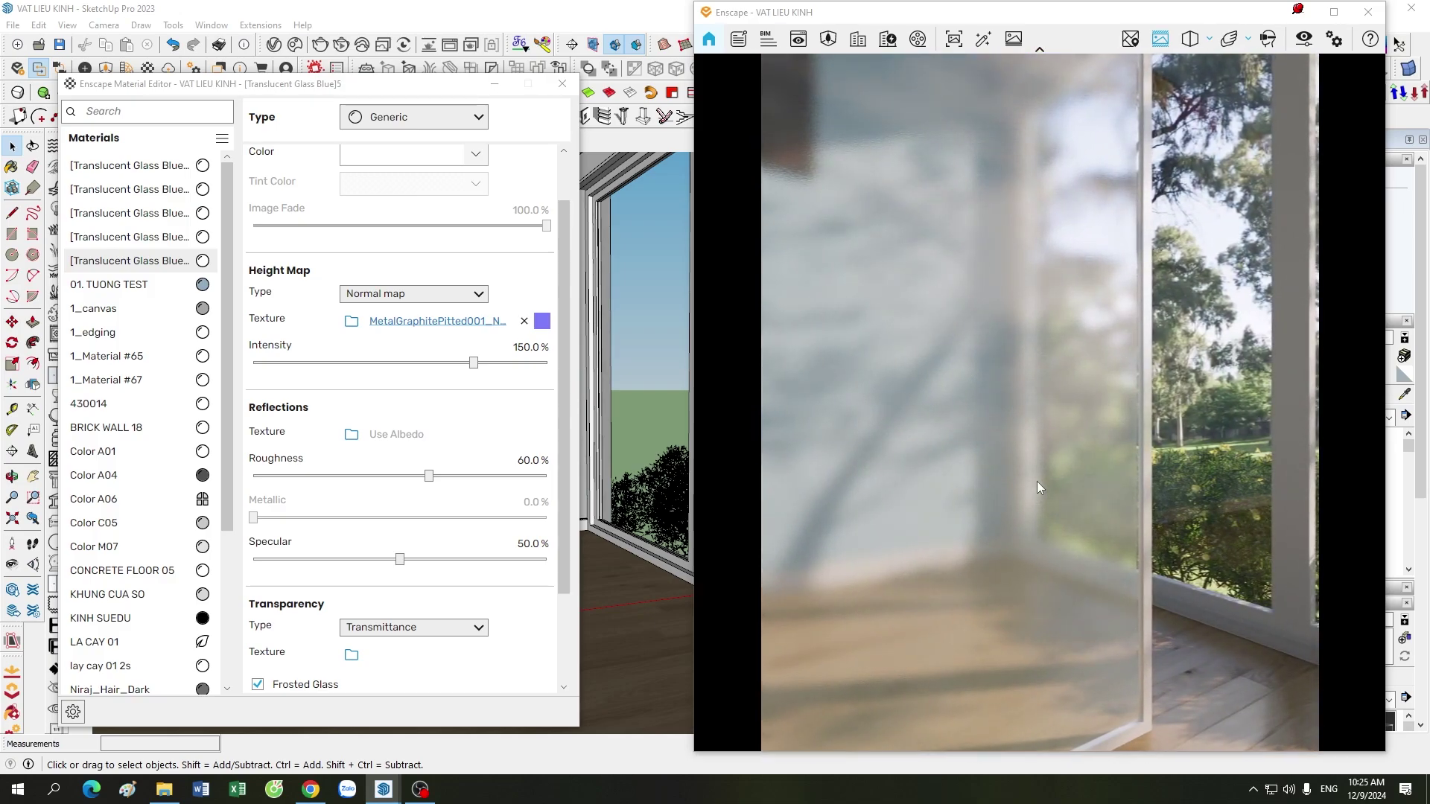
scroll(1037, 481, "down", 2)
scroll(1037, 481, "down", 2)
scroll(1007, 472, "up", 3)
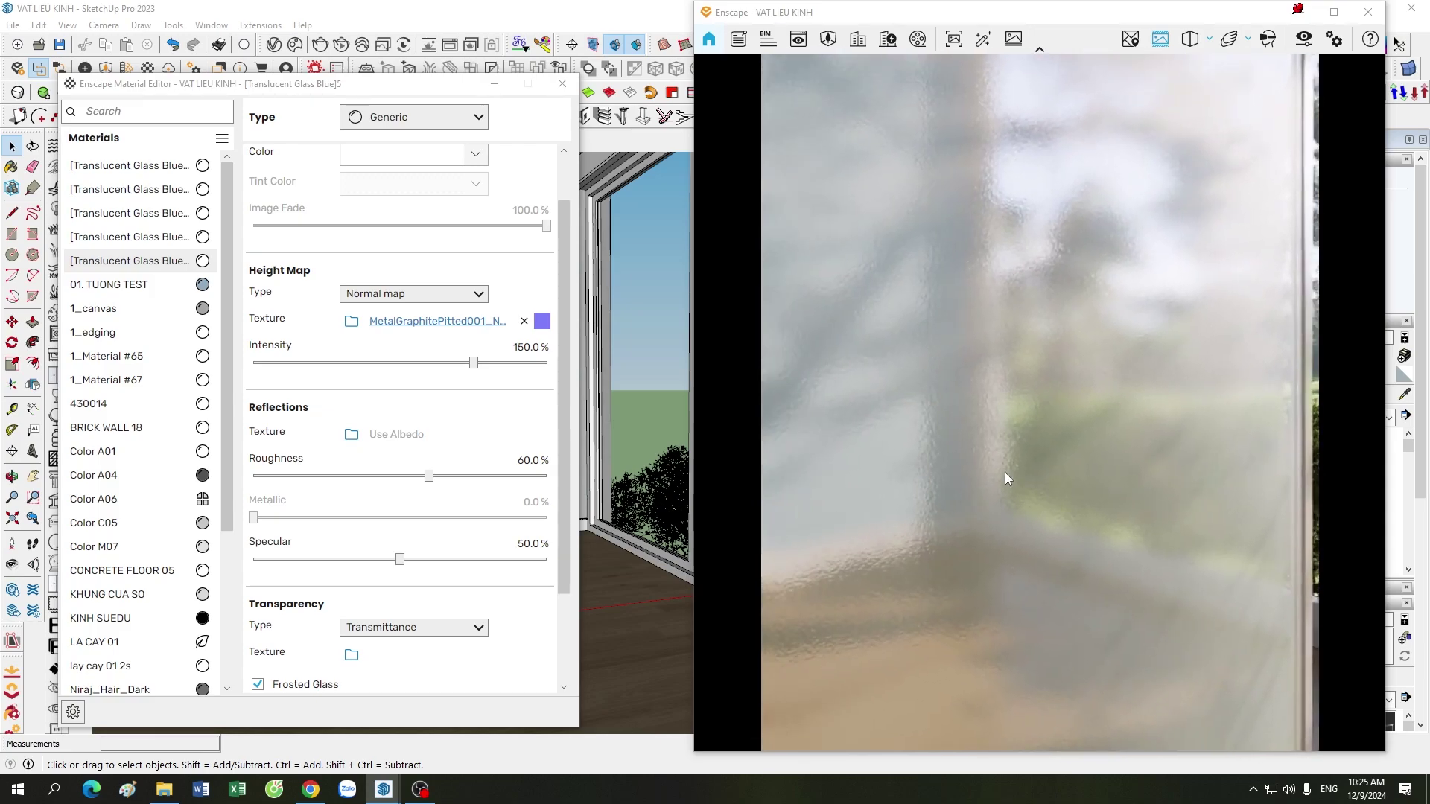
scroll(1004, 472, "up", 2)
left_click(542, 321)
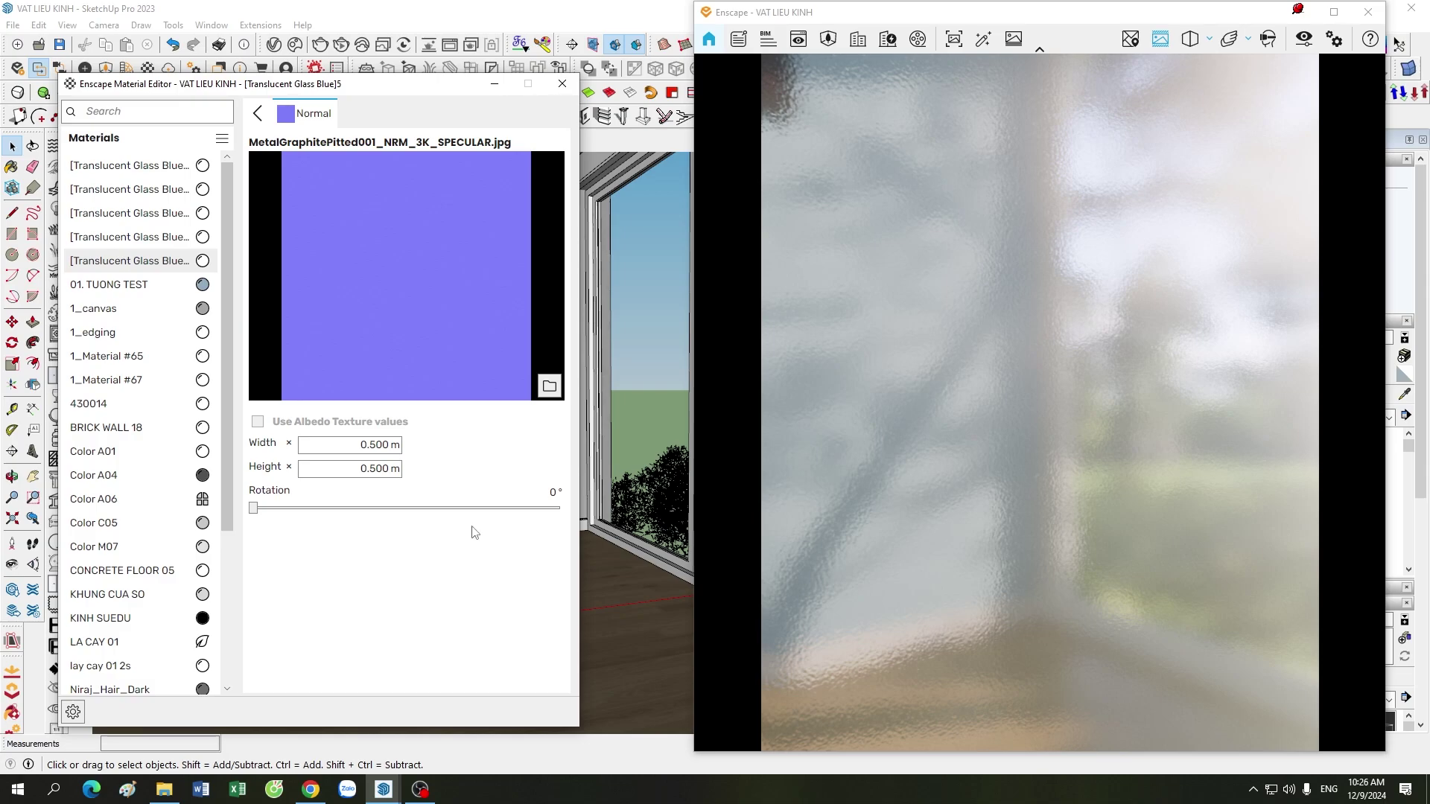
Go back to the main glass material settings and scroll through them
left_click(258, 113)
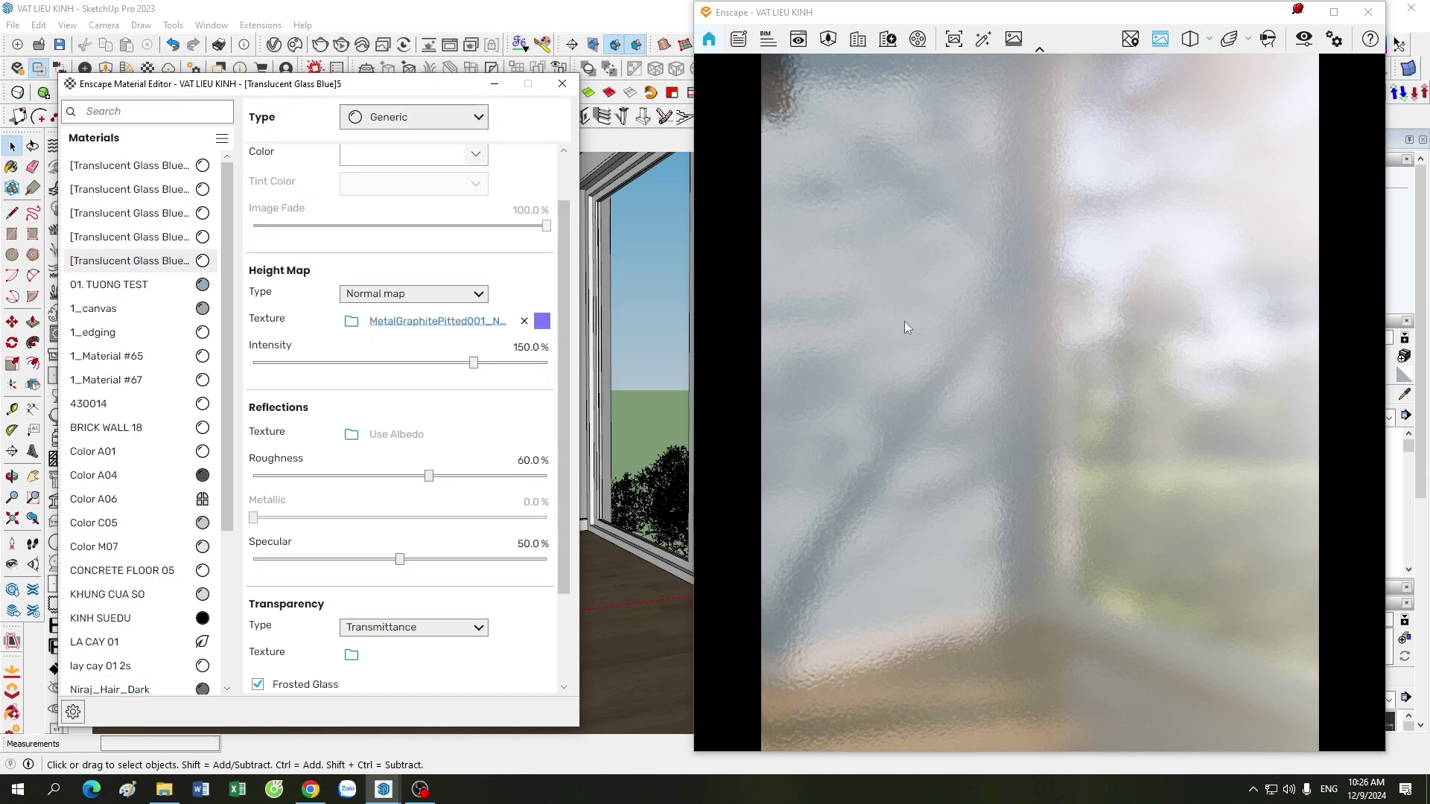
scroll(940, 486, "down", 5)
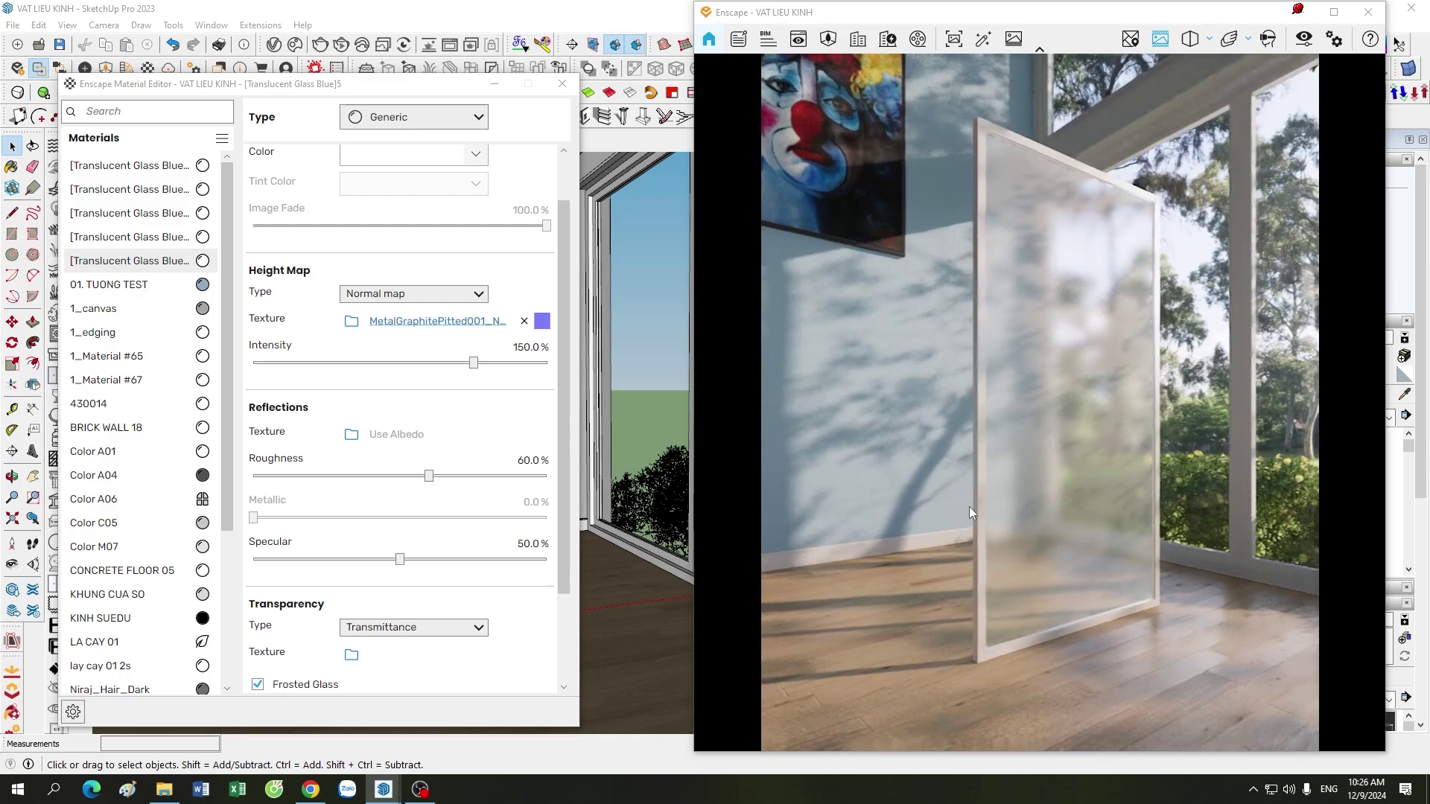
scroll(948, 526, "up", 3)
scroll(949, 526, "up", 3)
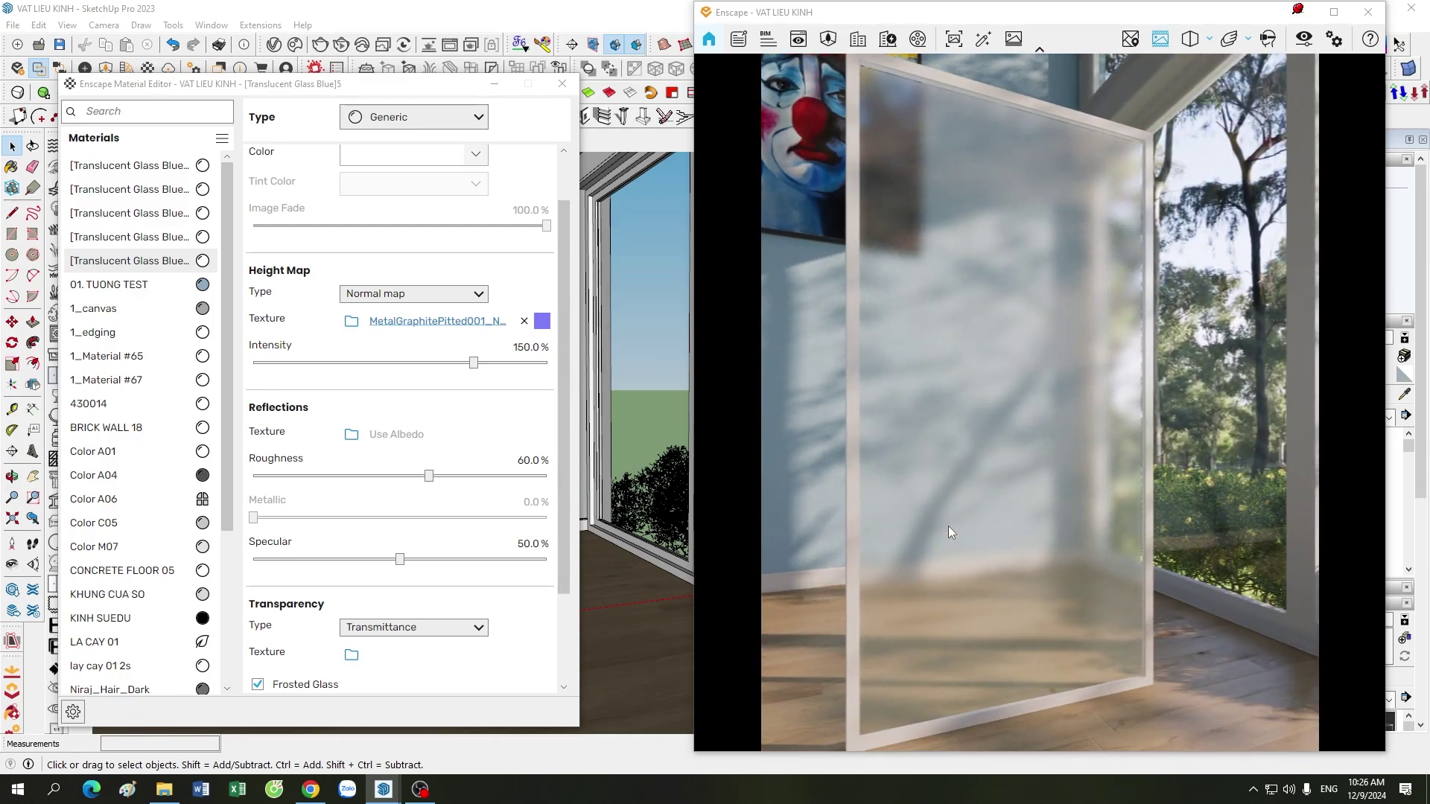
scroll(949, 526, "down", 3)
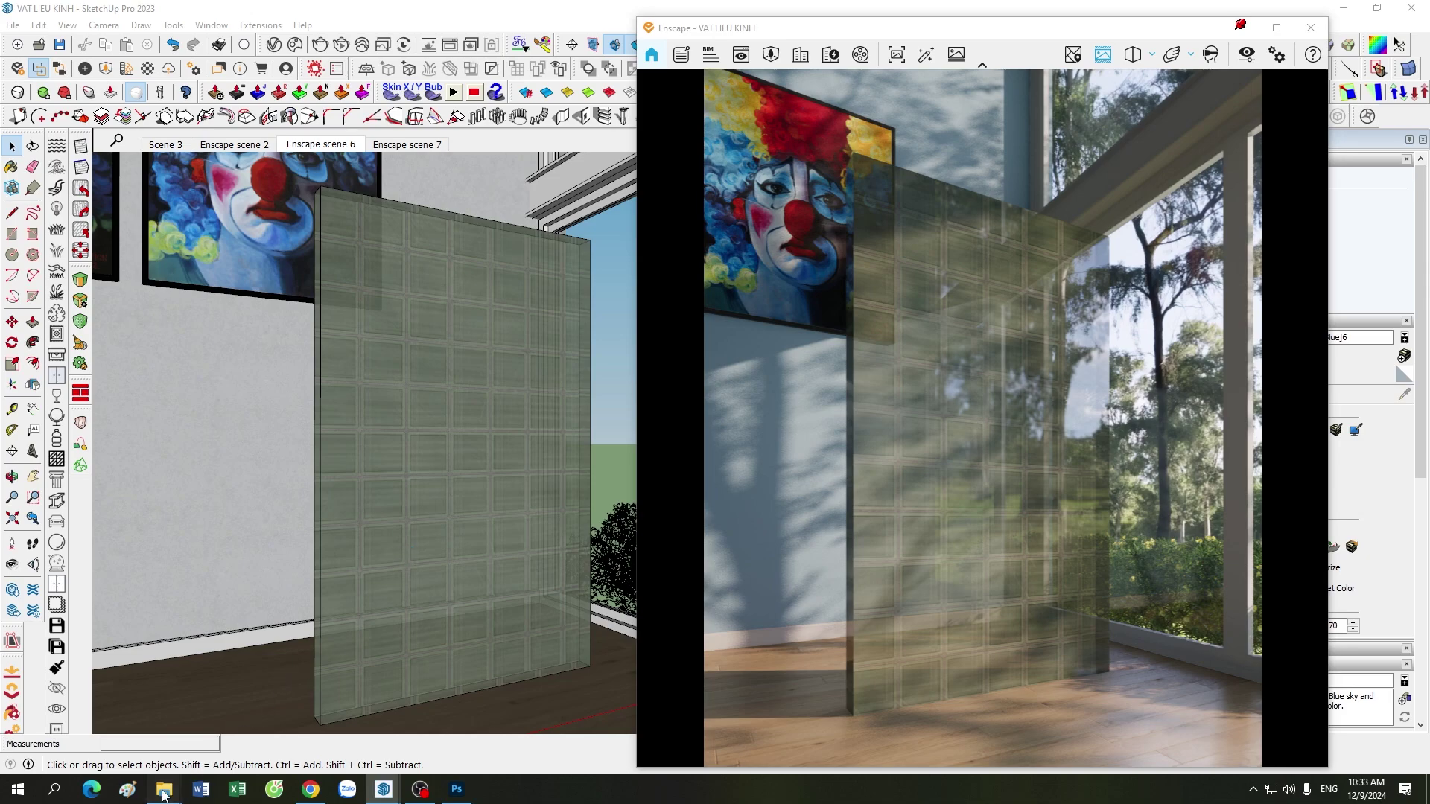
Bring up the KINH 6 texture folder and select diffuse.jpg
mouse_move(163, 789)
left_click(289, 730)
left_click(295, 200)
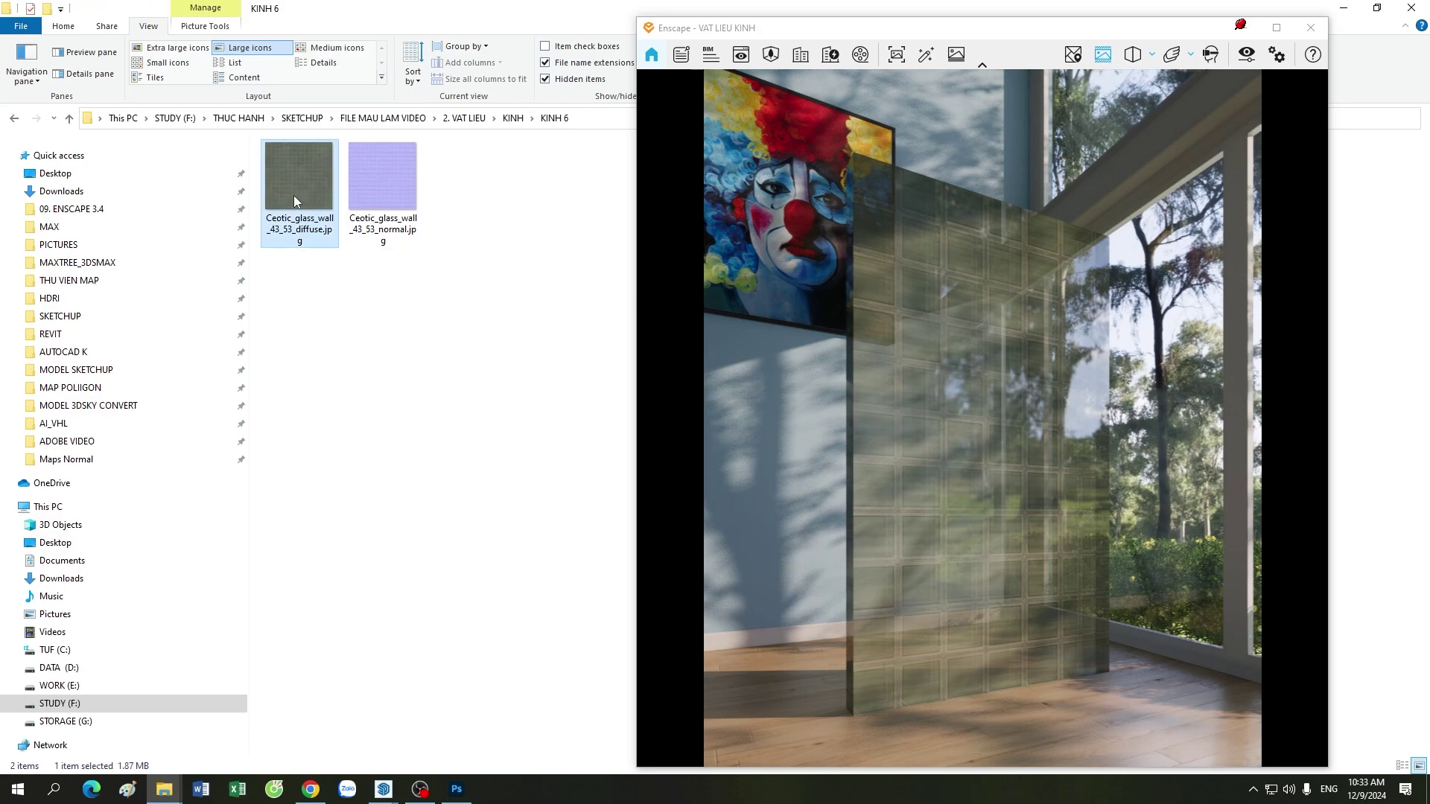
left_click(330, 187)
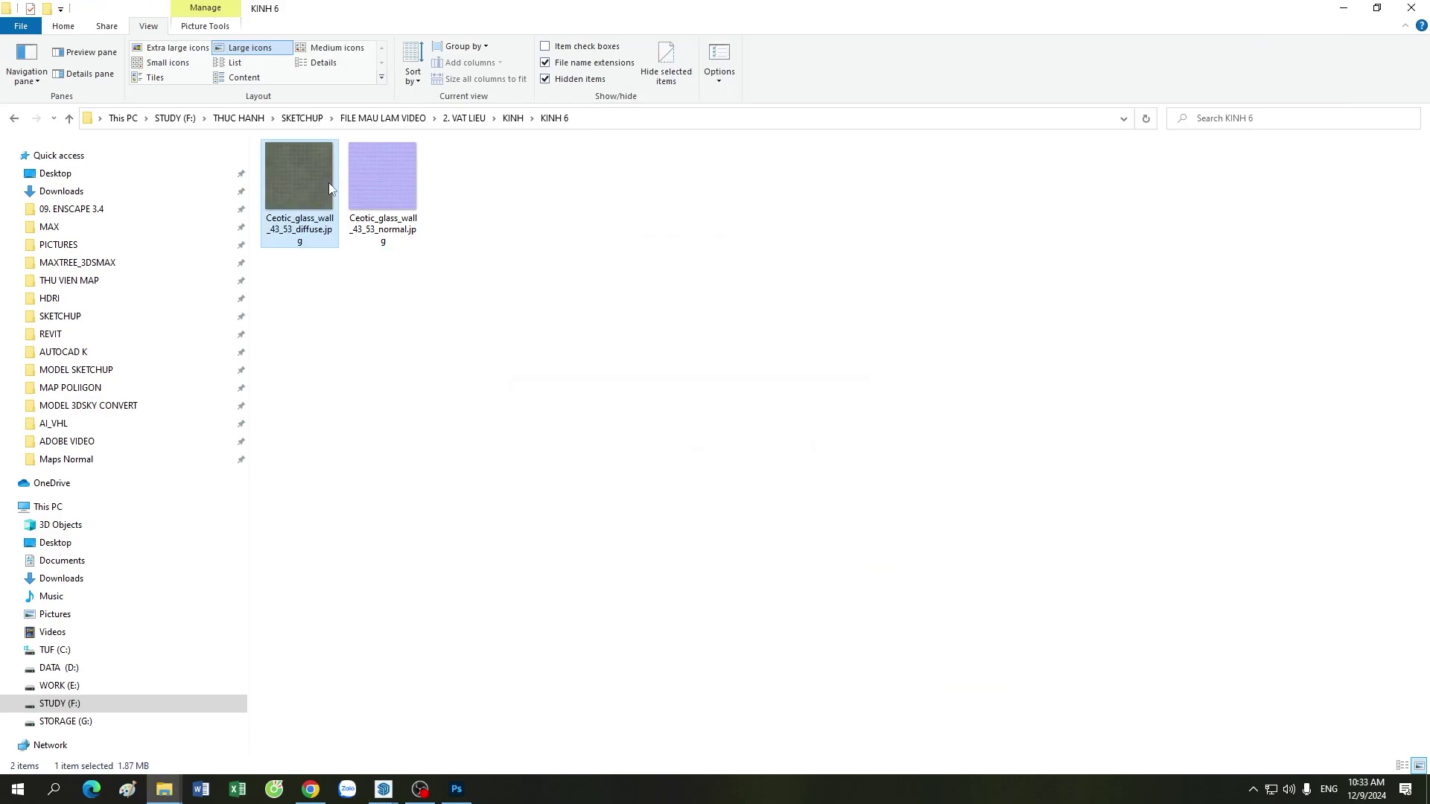
Open diffuse.jpg in Photos and flip between it and the purple normal map
key("Return")
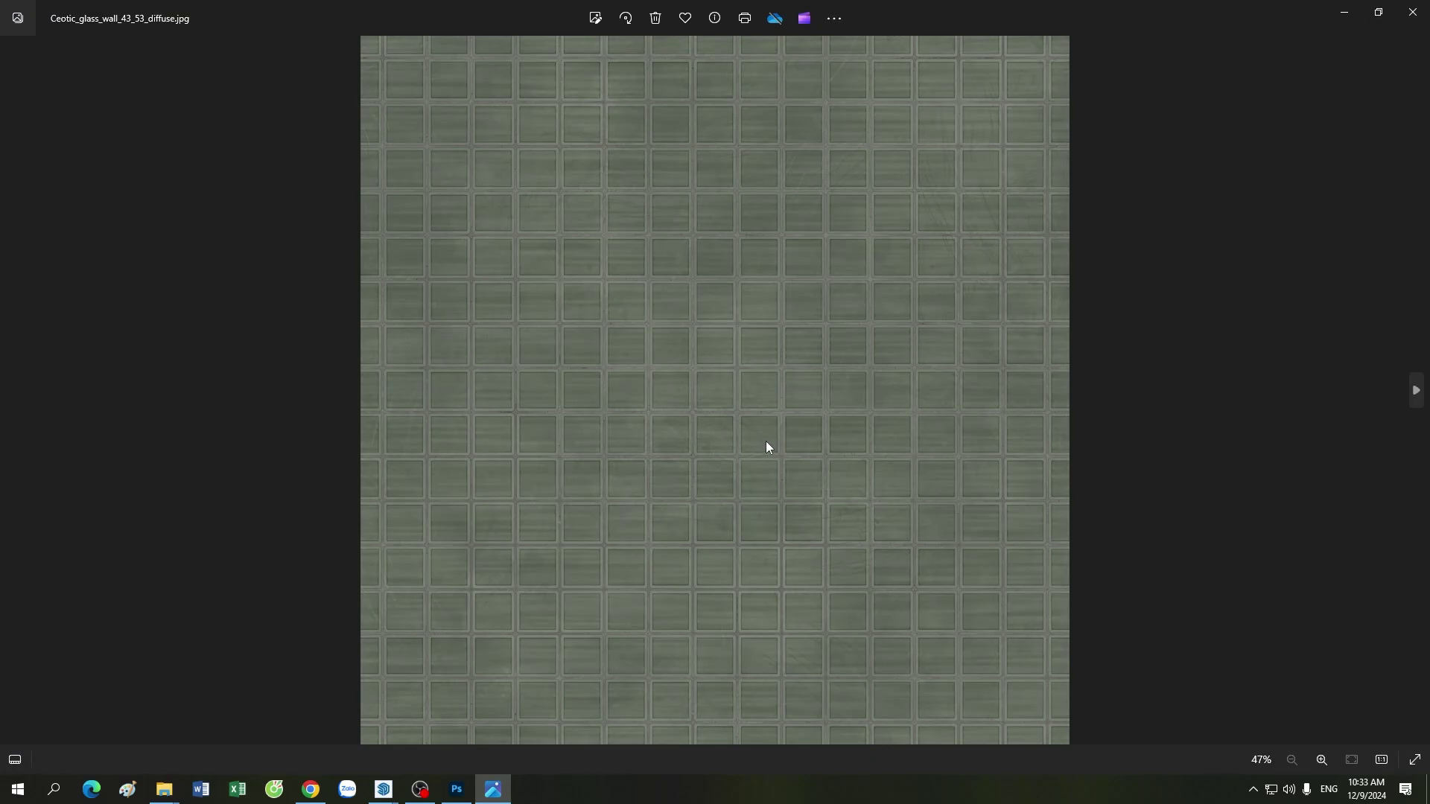
key("Right")
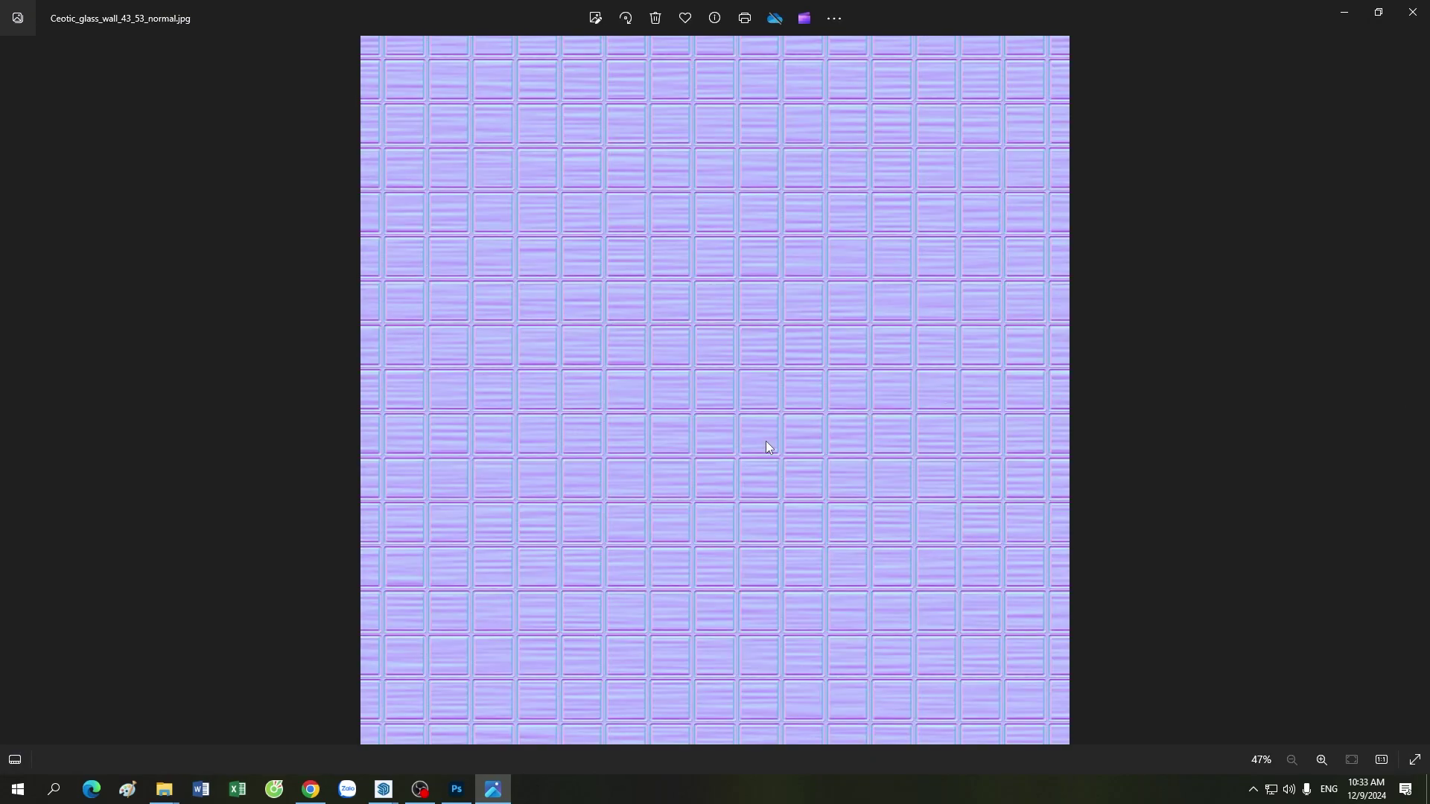
key("Left")
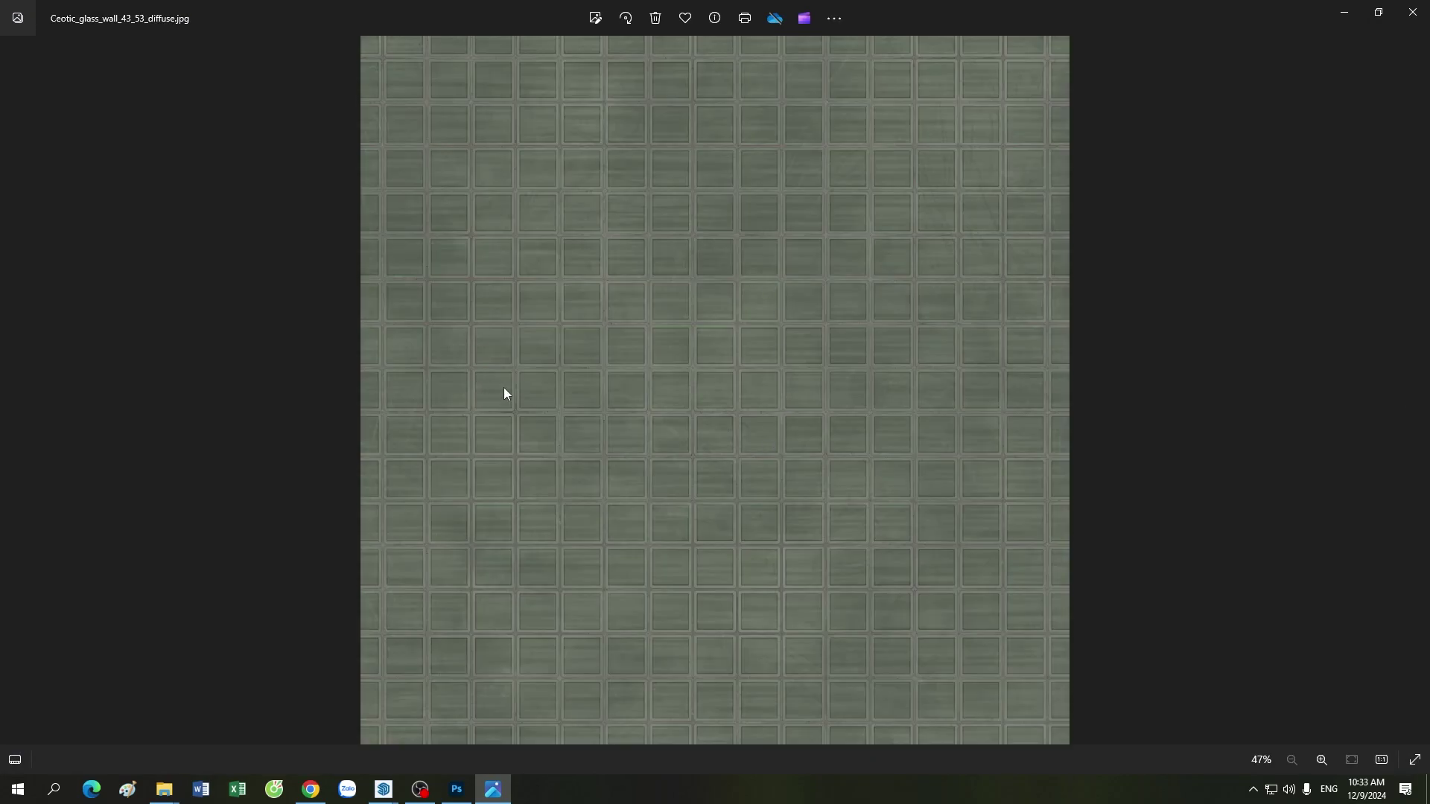
key("Right")
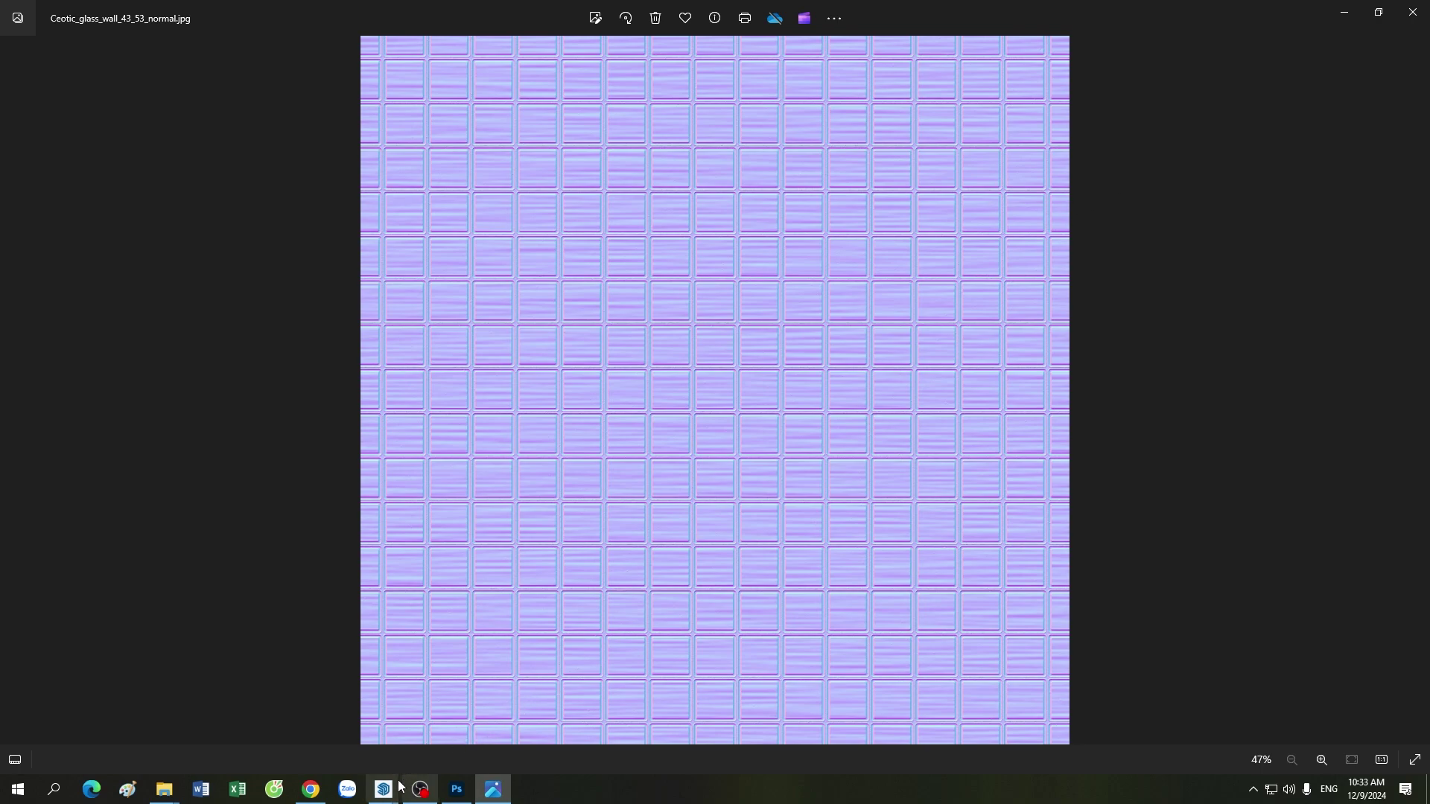
mouse_move(383, 790)
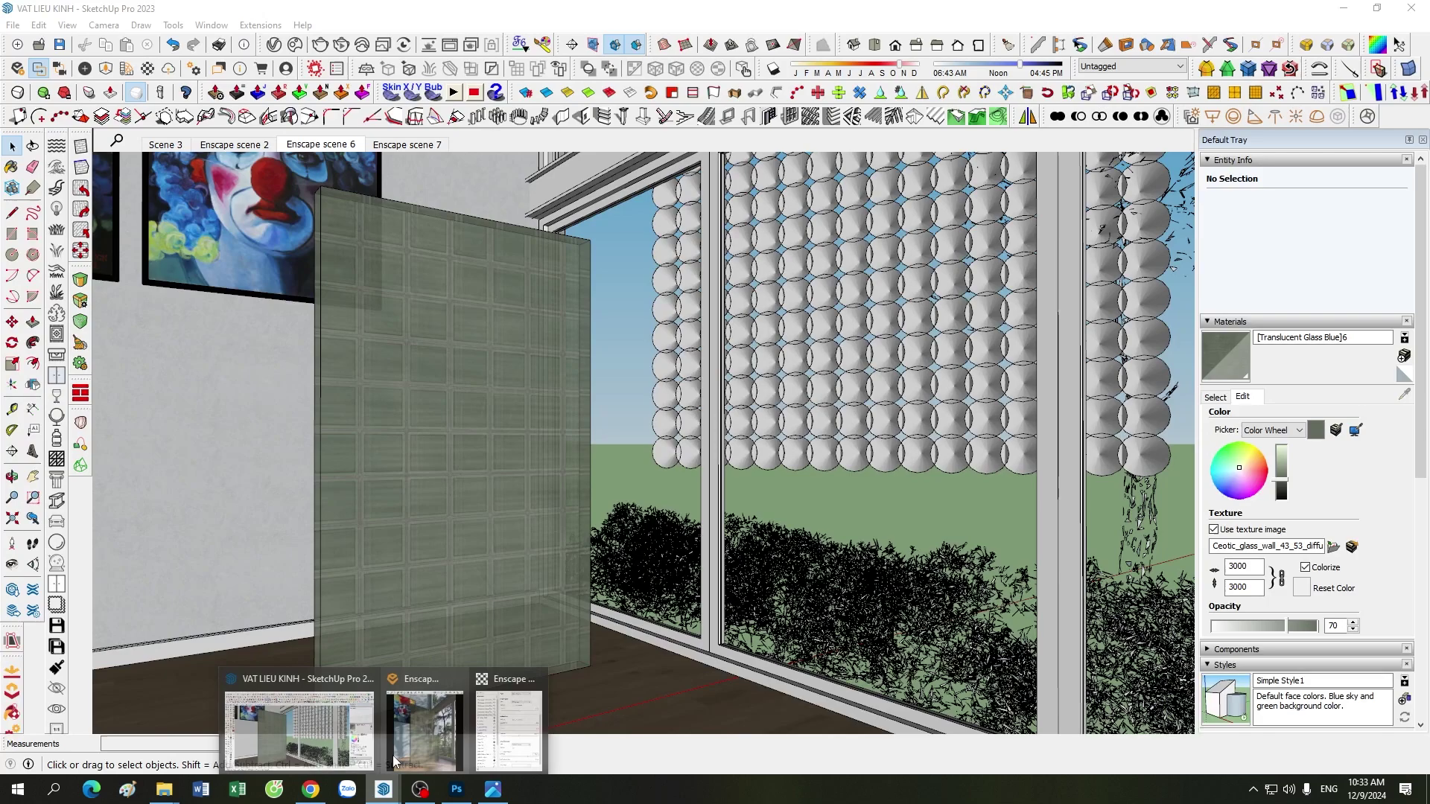
Open the Material Editor on [Translucent Glass Blue]6 and move its window to the left
left_click(395, 760)
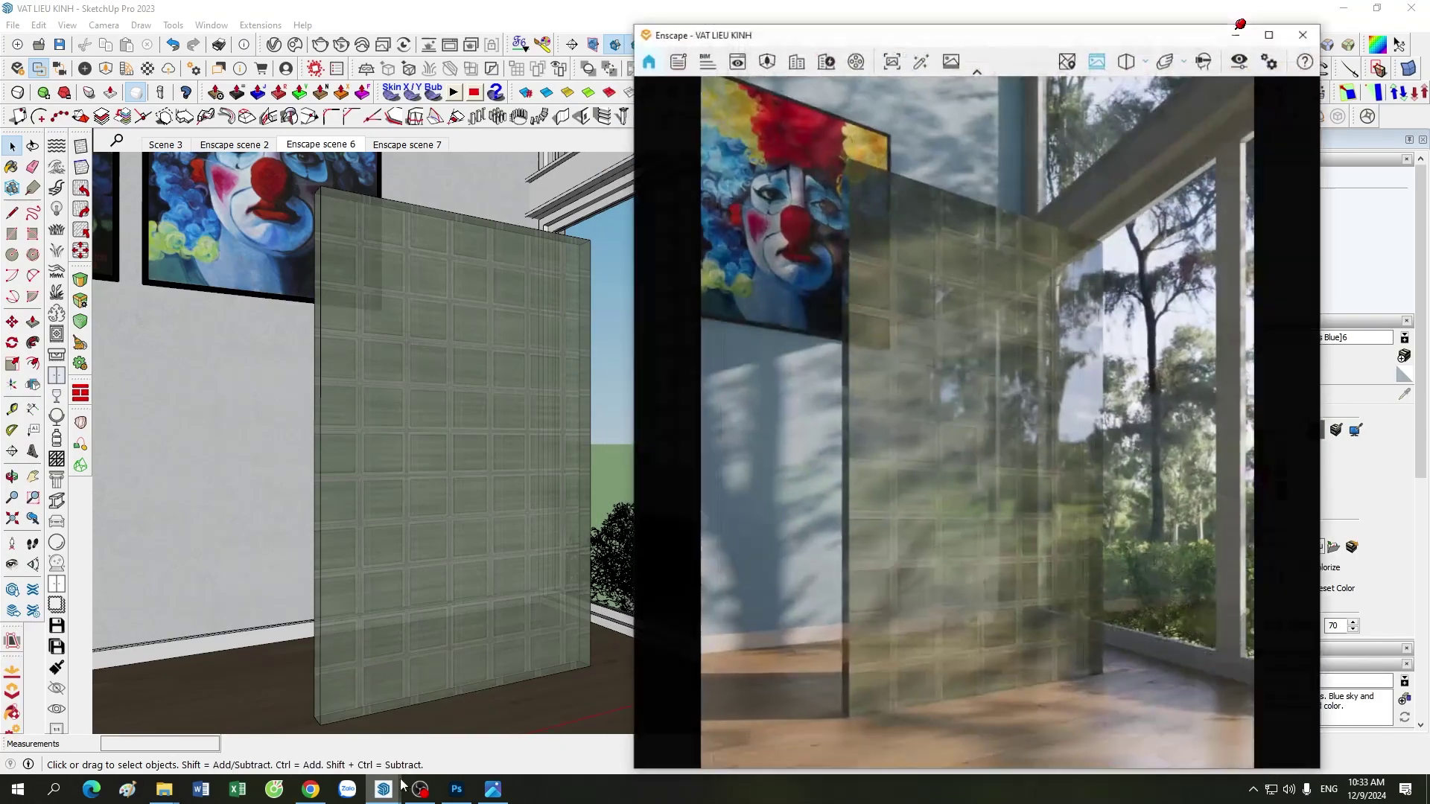
left_click(513, 749)
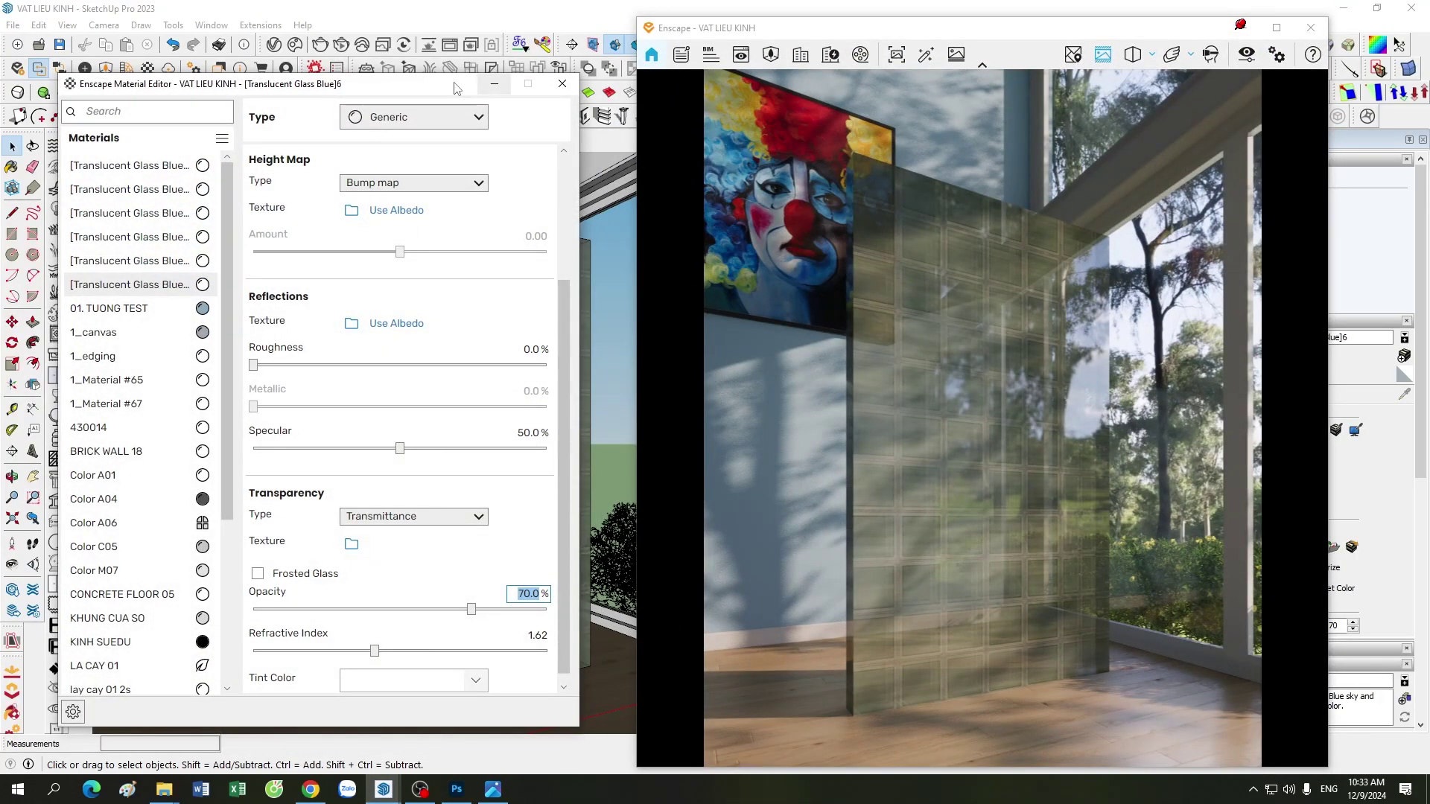
left_click_drag(443, 95, 361, 99)
scroll(474, 429, "up", 2)
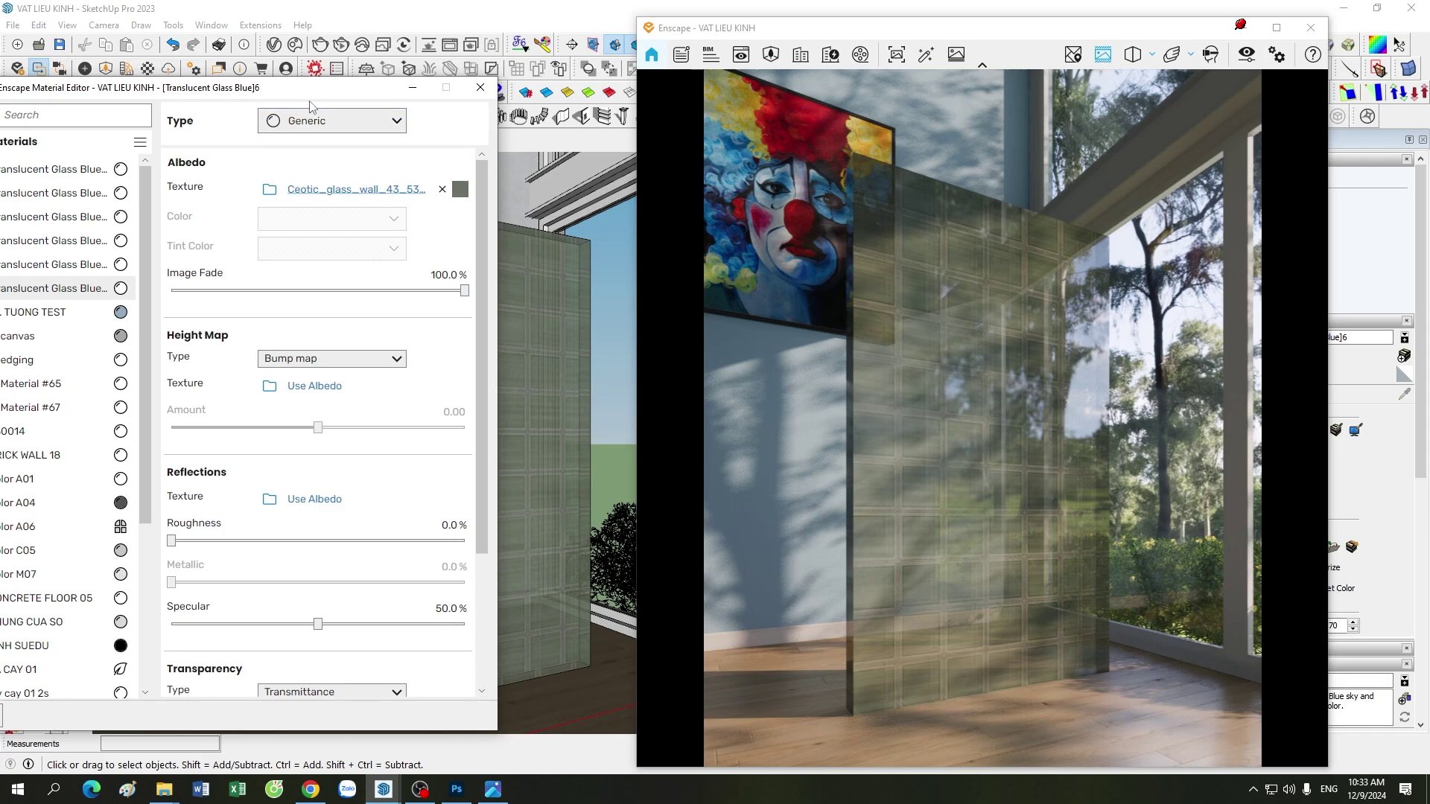
left_click_drag(316, 88, 219, 97)
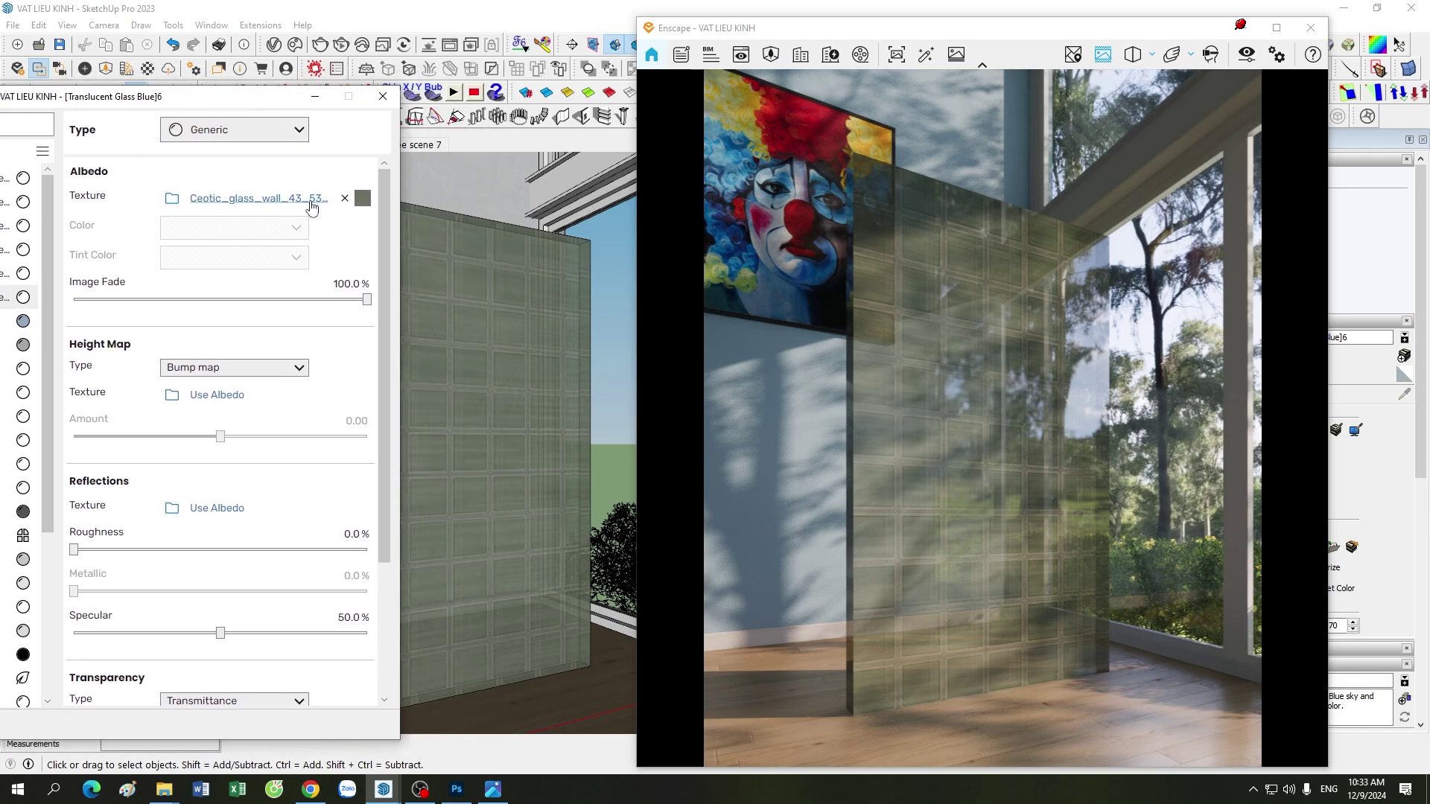
left_click(315, 96)
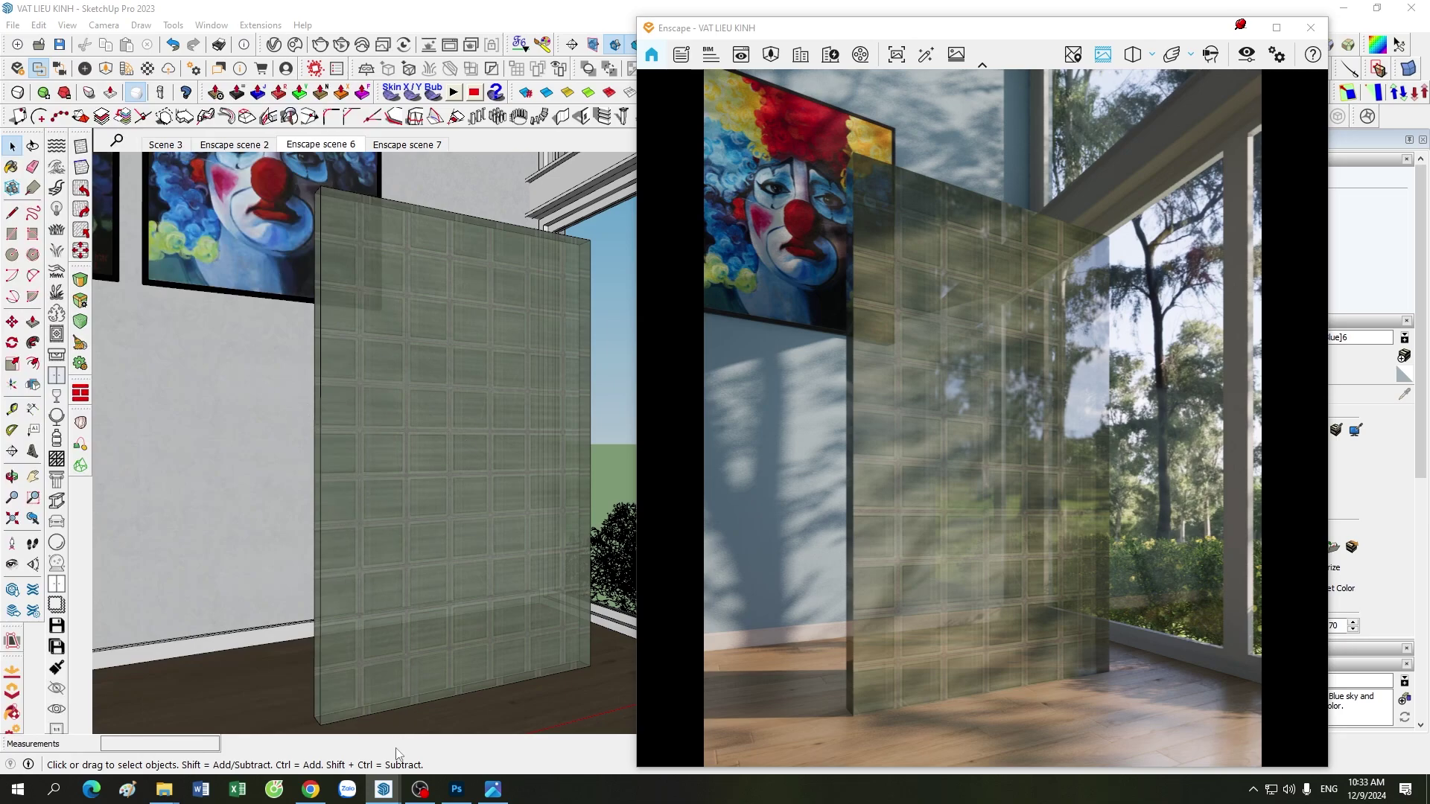
mouse_move(418, 789)
left_click(525, 742)
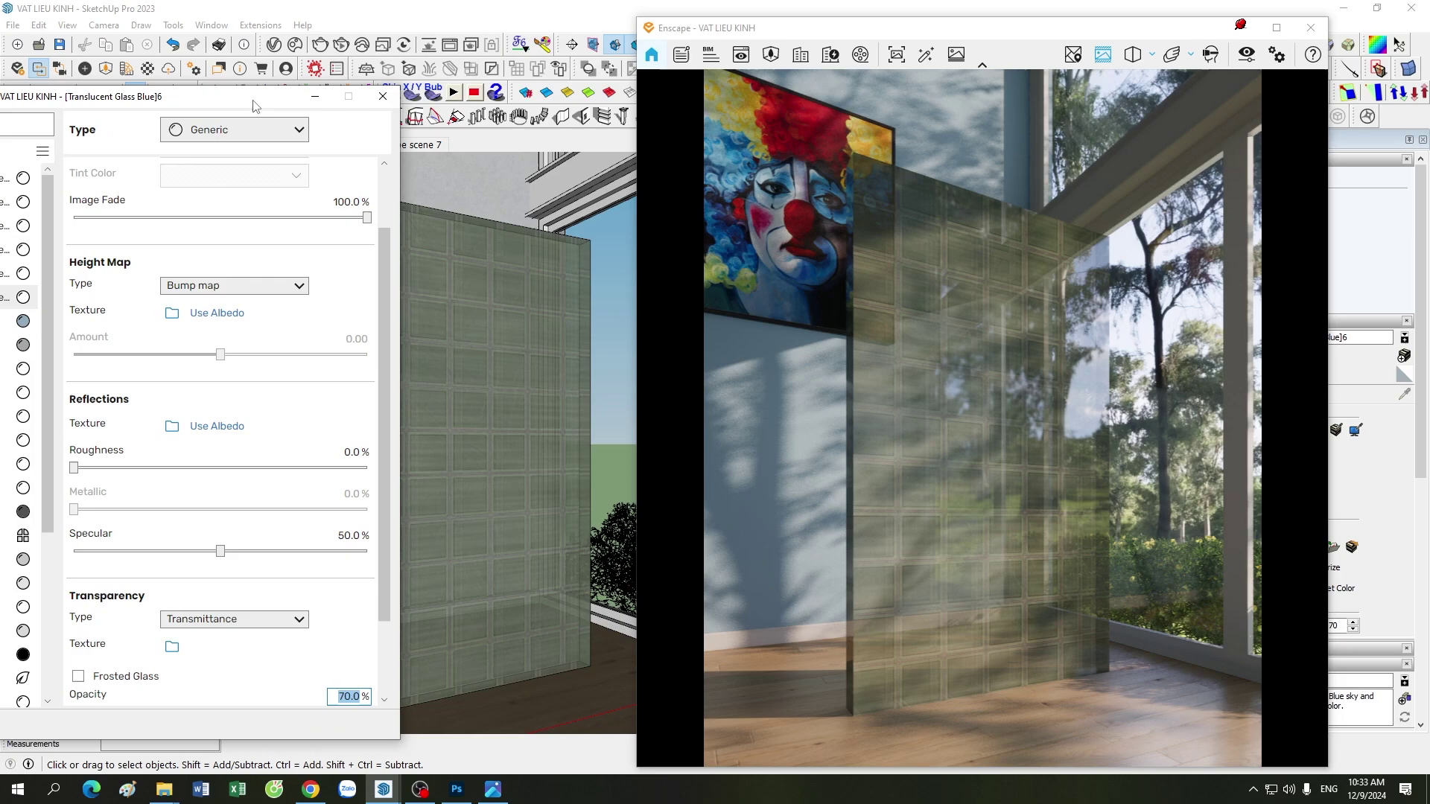
left_click_drag(253, 106, 380, 74)
scroll(390, 148, "up", 2)
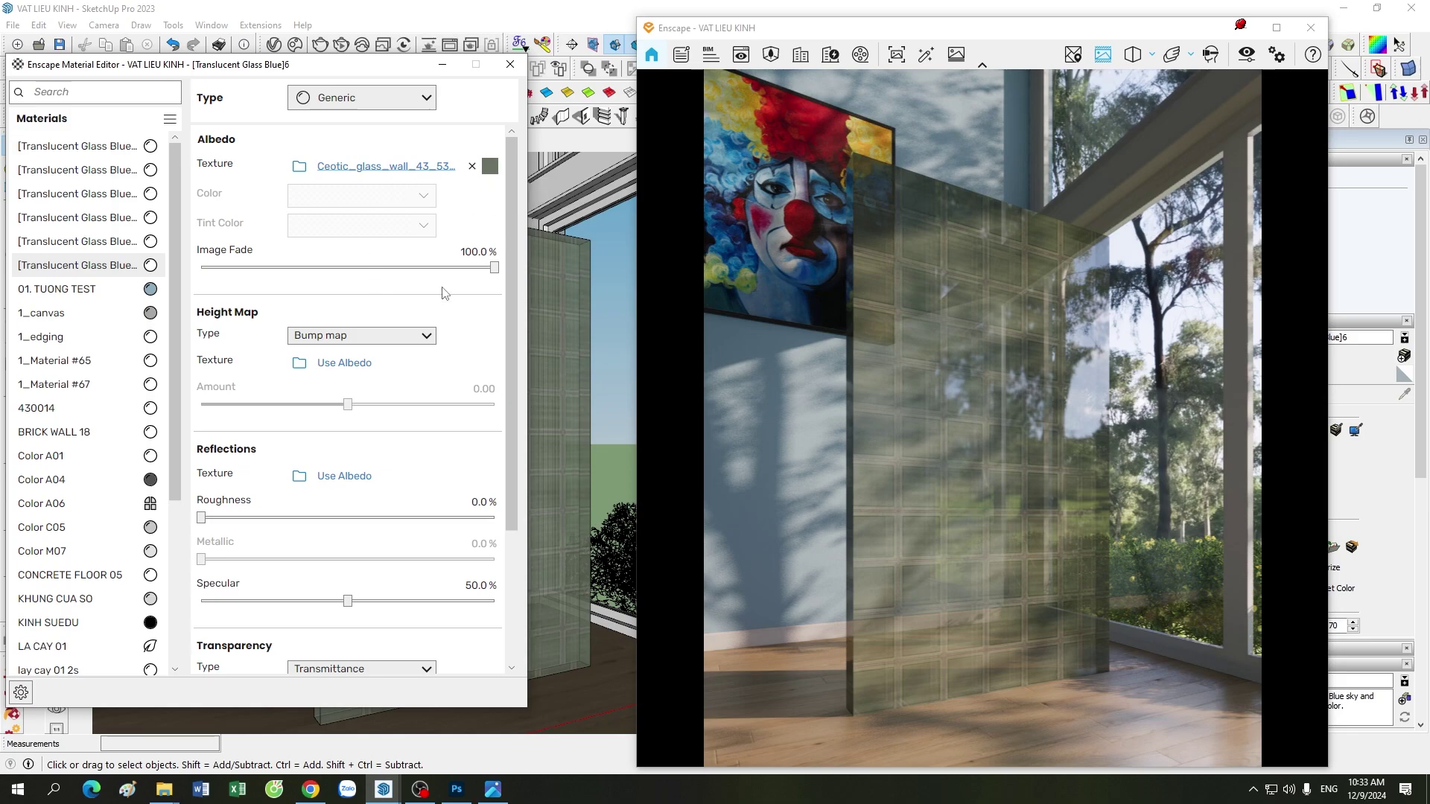
Move the editor aside and orbit around the glass wall from several angles
left_click_drag(320, 75, 101, 82)
scroll(492, 543, "up", 3)
scroll(347, 650, "up", 3)
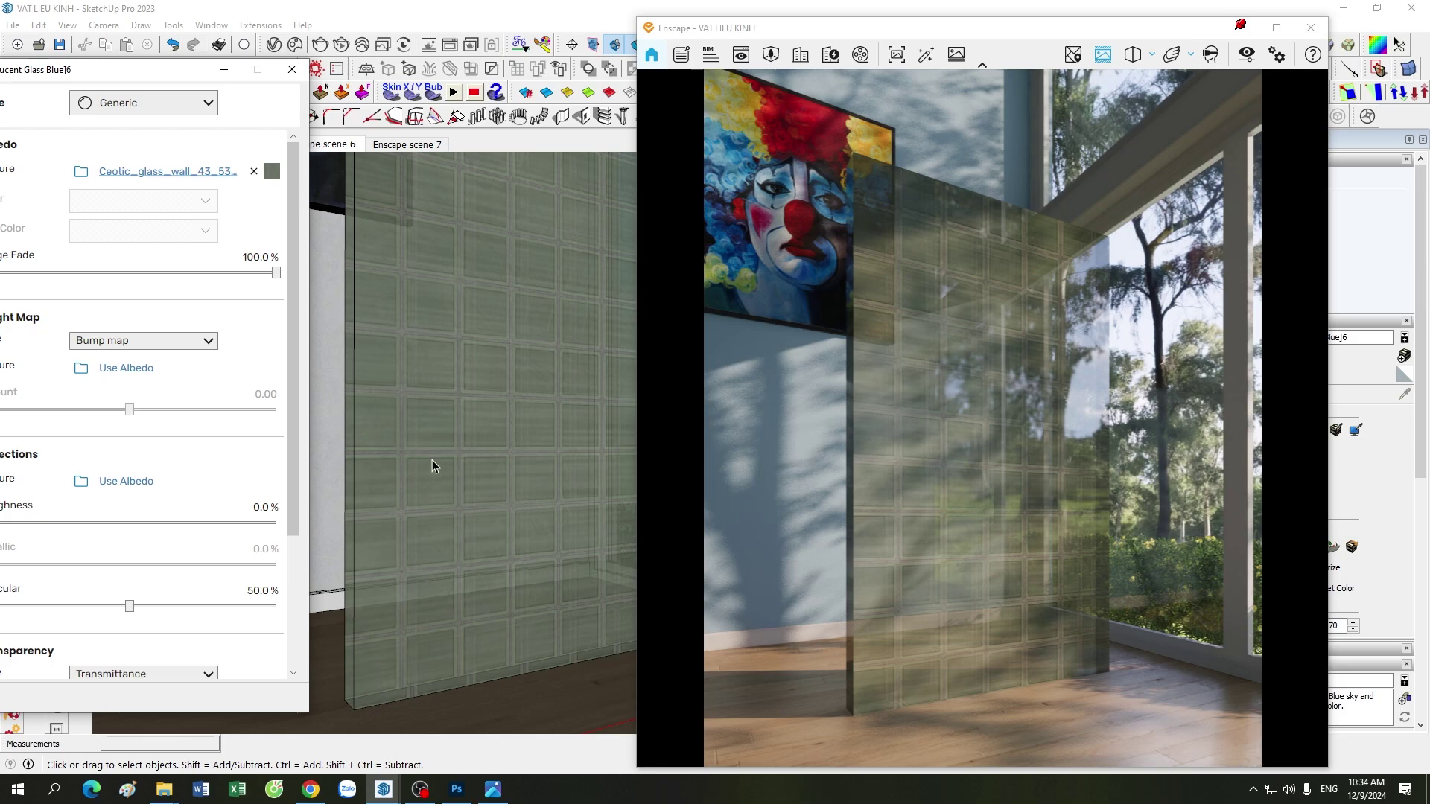
scroll(432, 460, "down", 2)
middle_click_drag(432, 461, 491, 653)
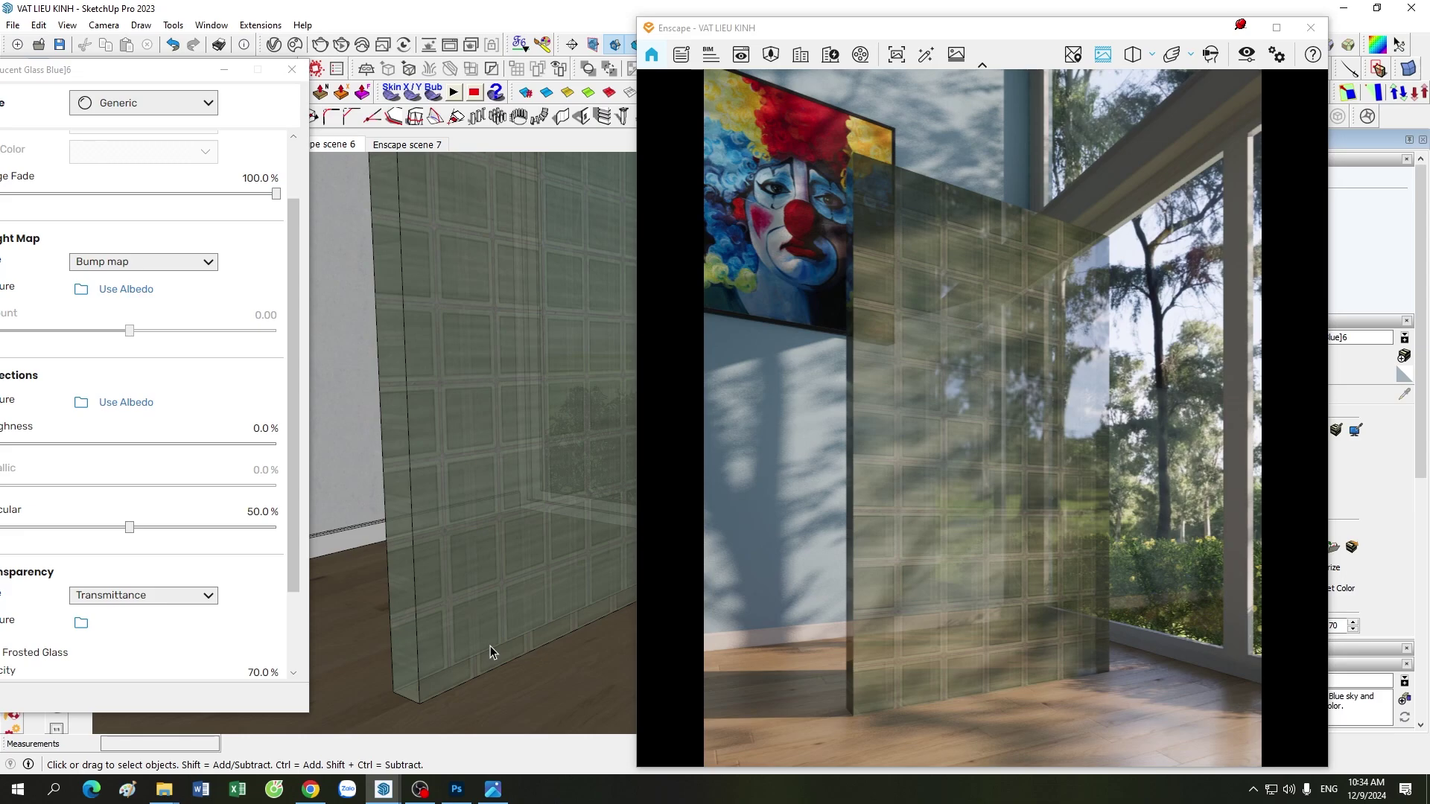
middle_click_drag(432, 668, 484, 624)
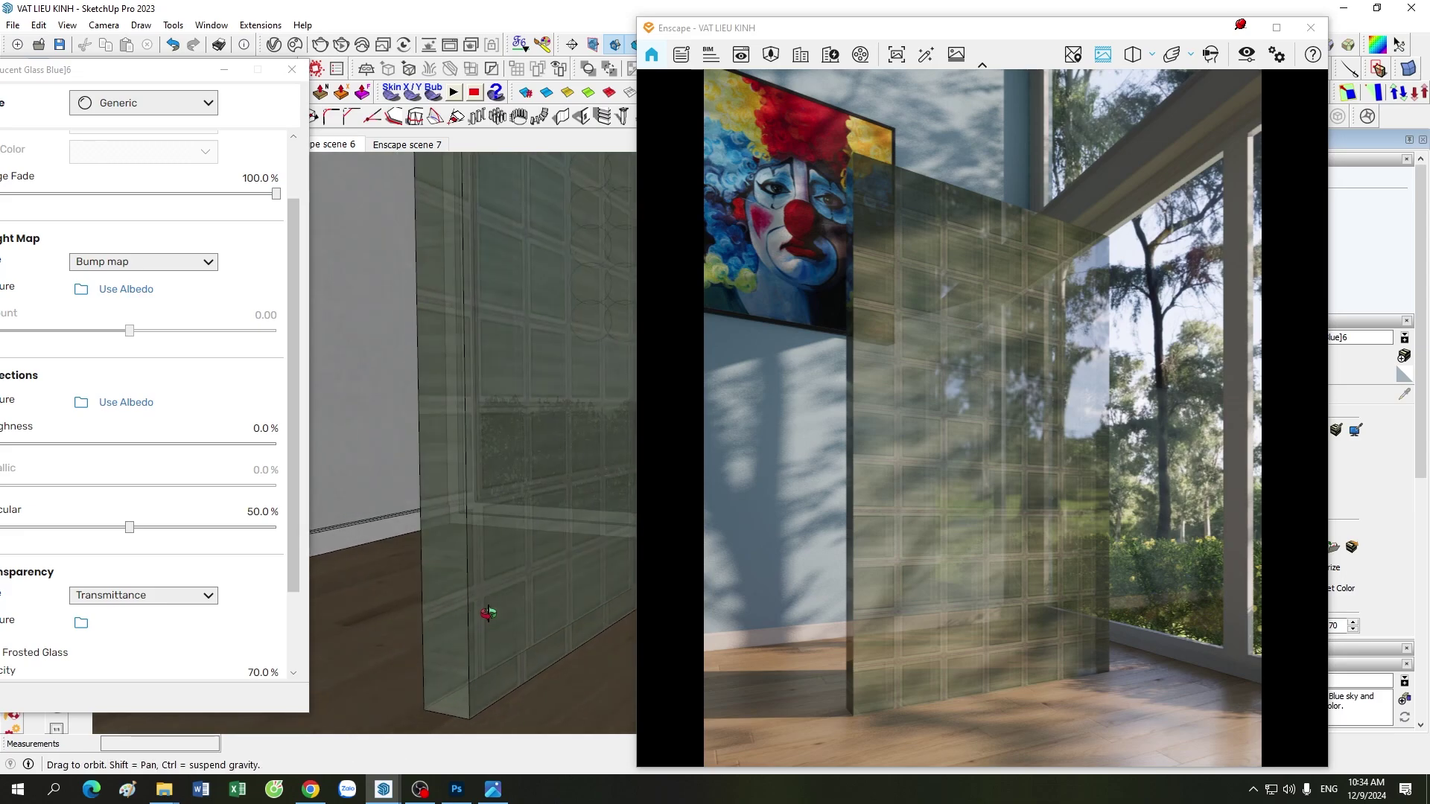
scroll(484, 624, "up", 3)
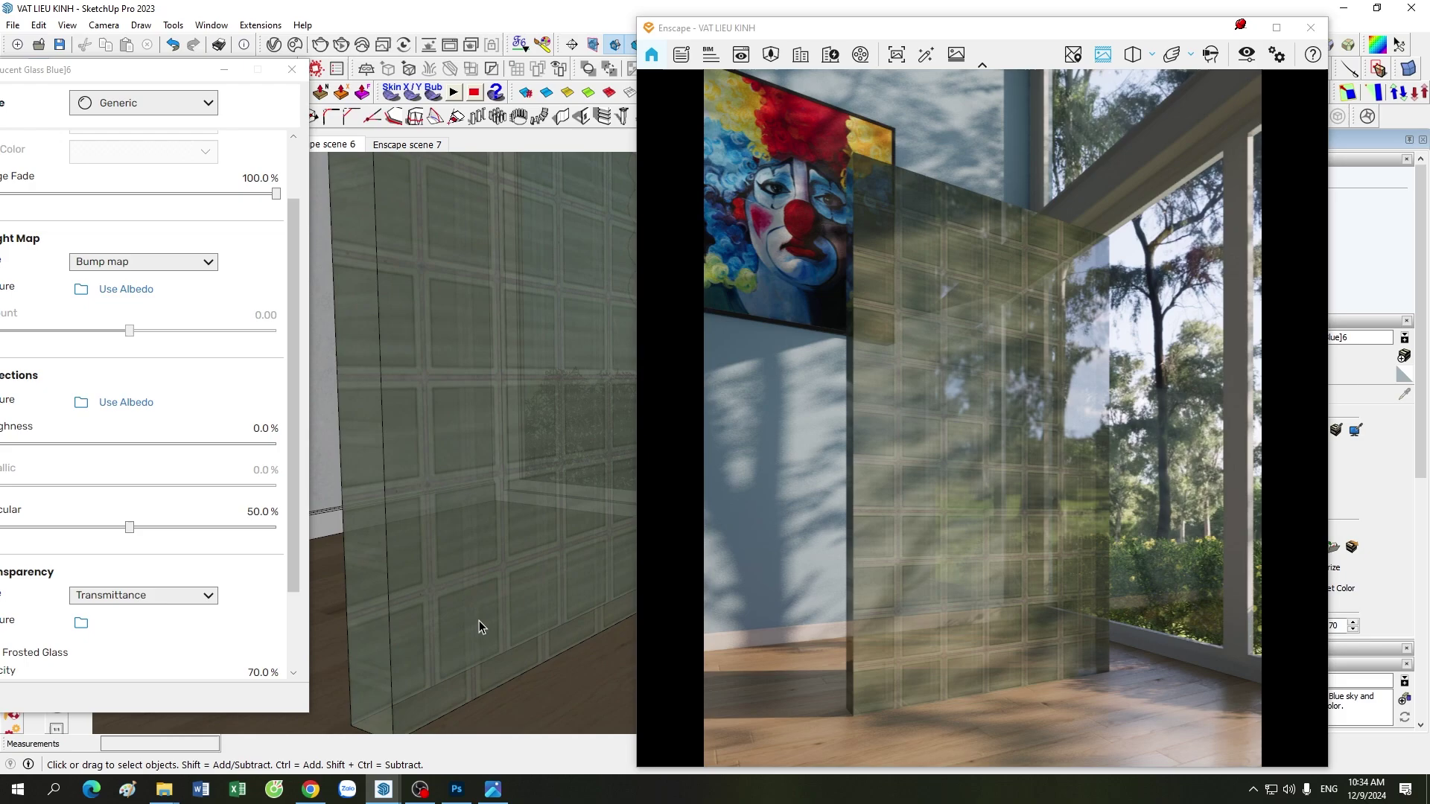
scroll(479, 619, "down", 3)
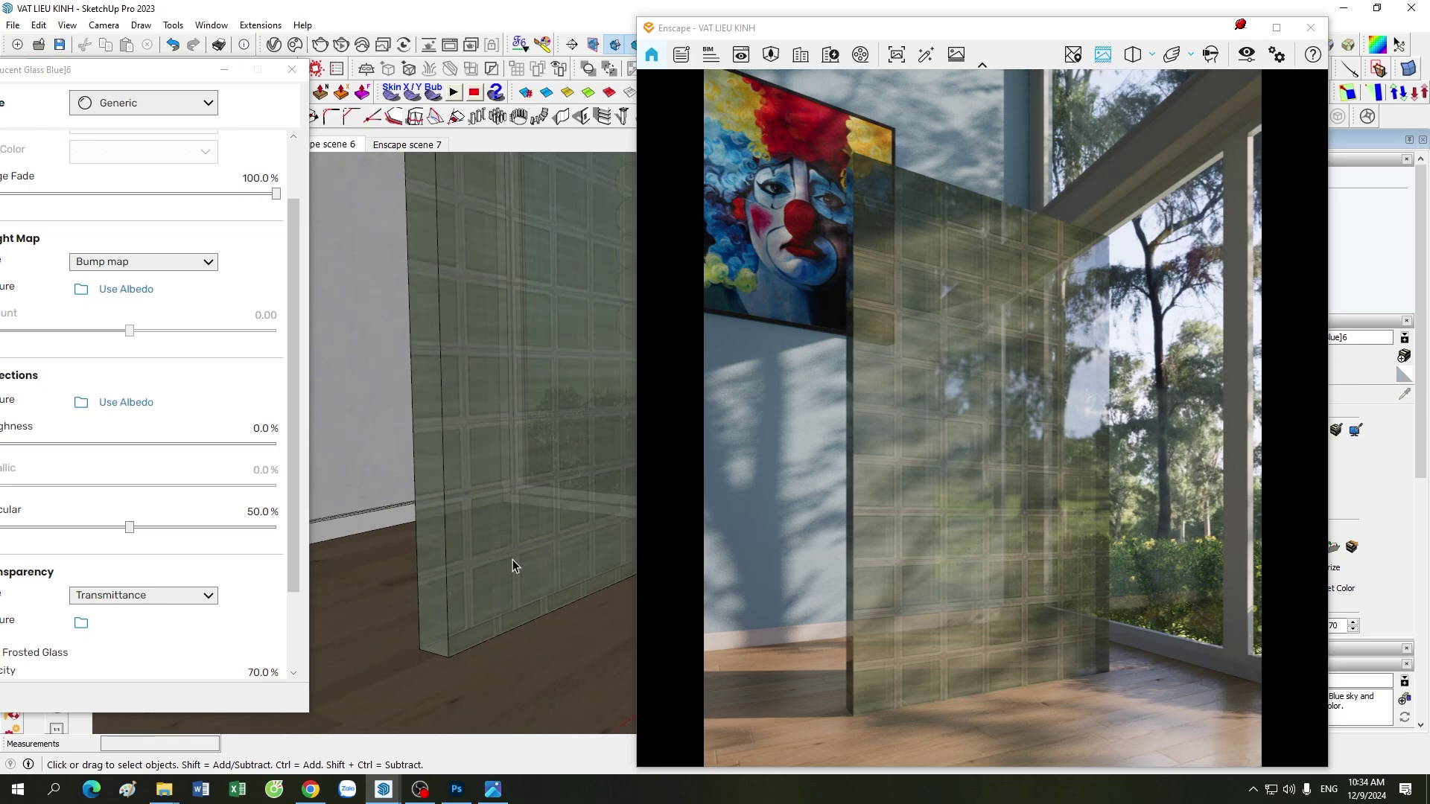
middle_click_drag(513, 560, 469, 590)
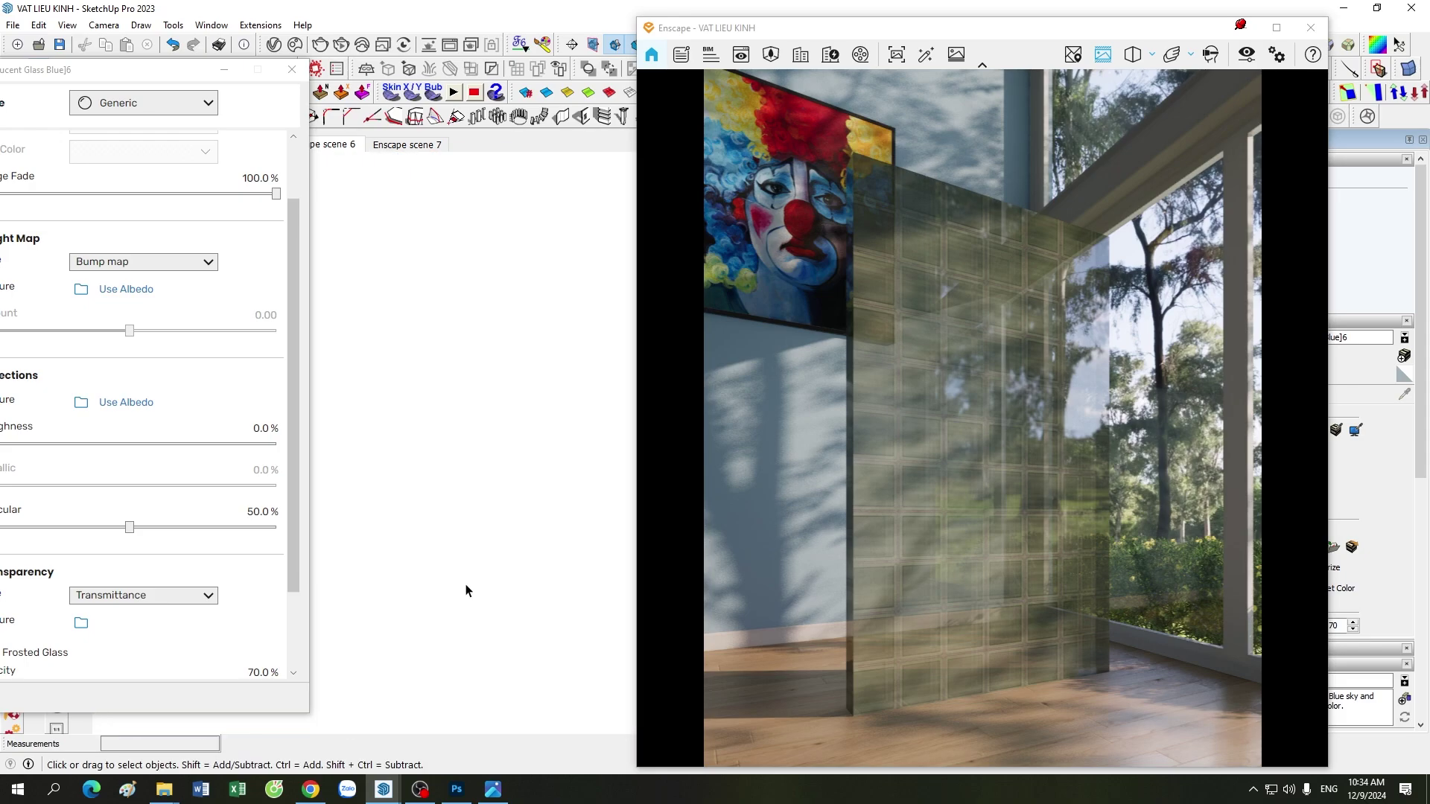
Switch to the saved scene facing the two clown paintings and zoom in
left_click(341, 148)
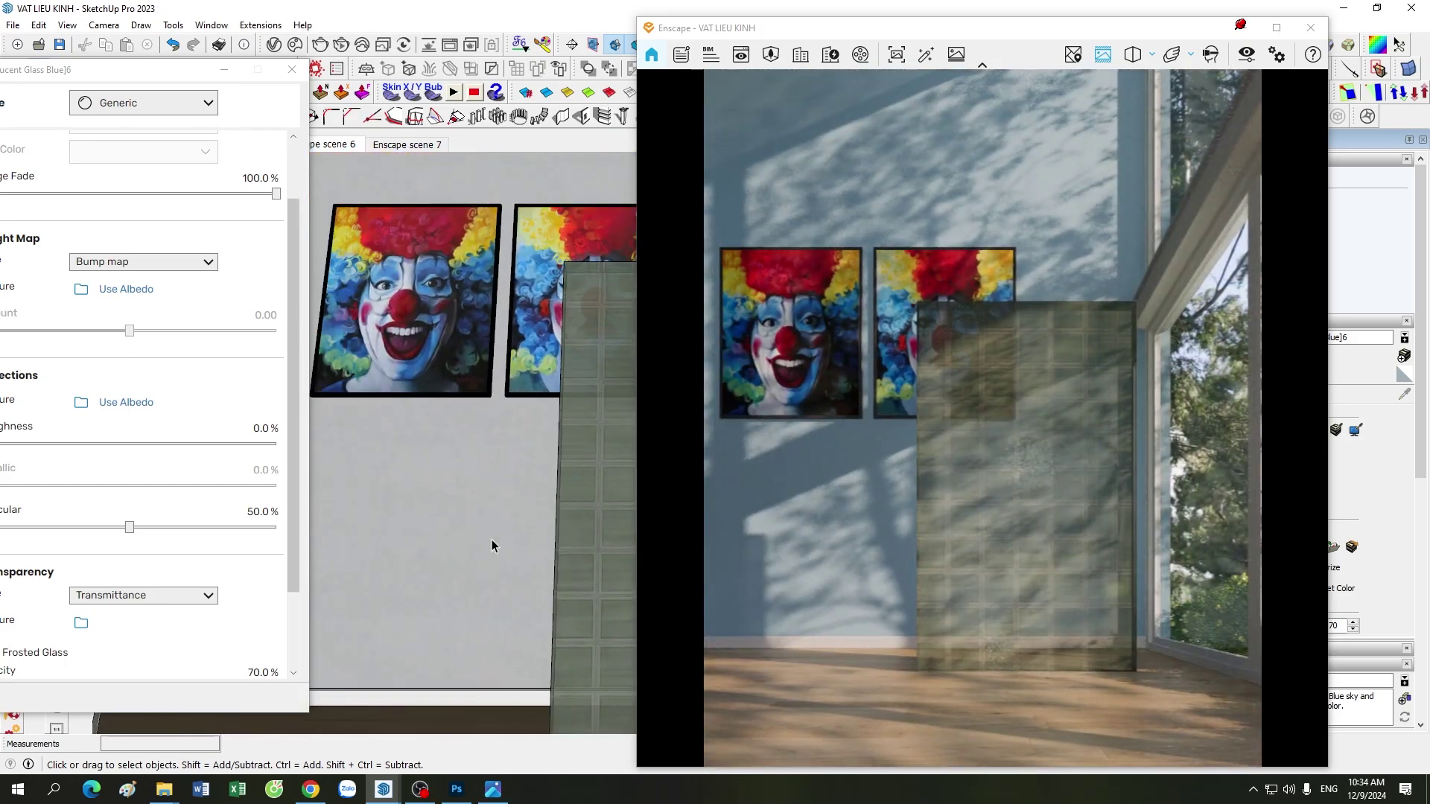
scroll(463, 542, "down", 5)
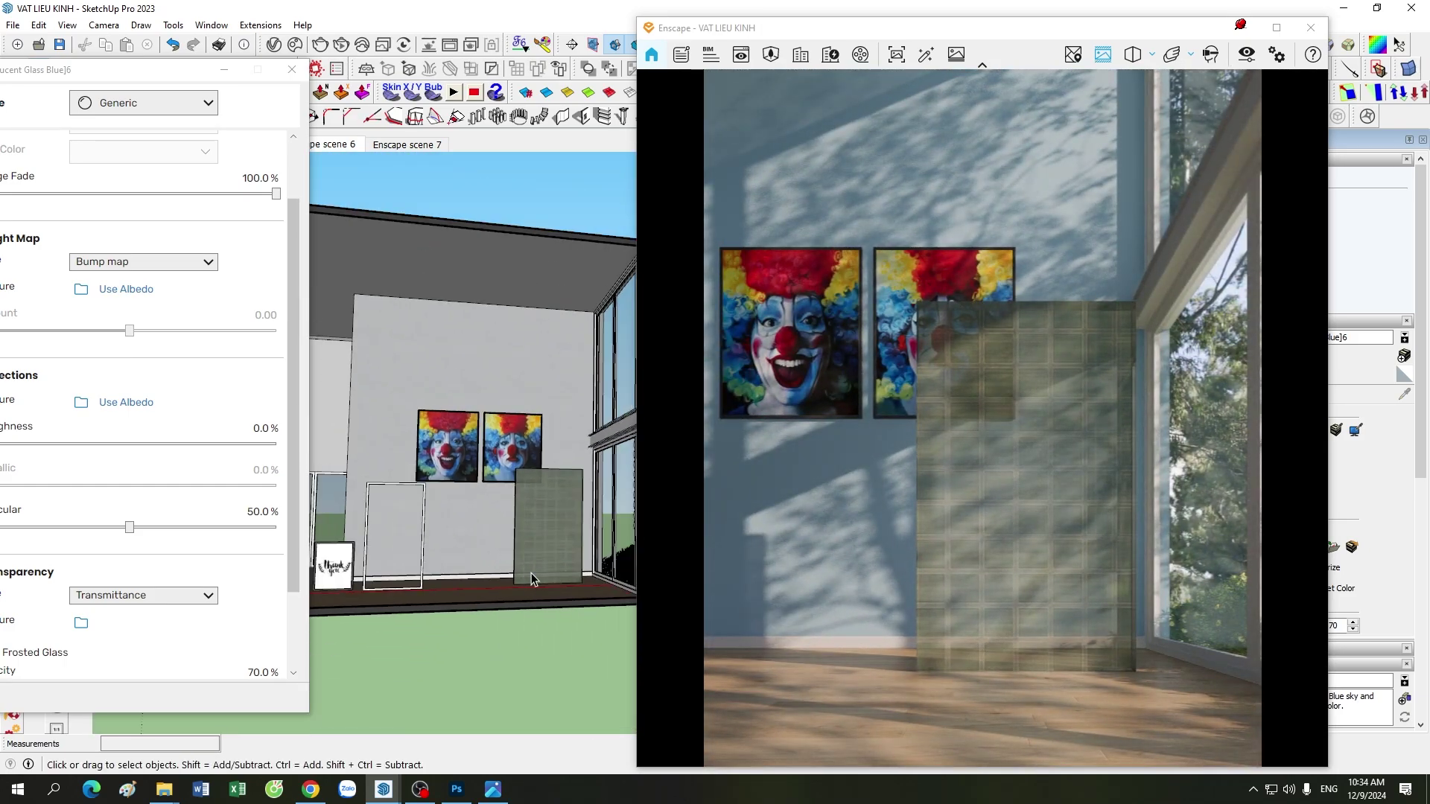
scroll(531, 574, "up", 2)
scroll(551, 597, "up", 4)
scroll(547, 570, "up", 3)
scroll(547, 570, "up", 3)
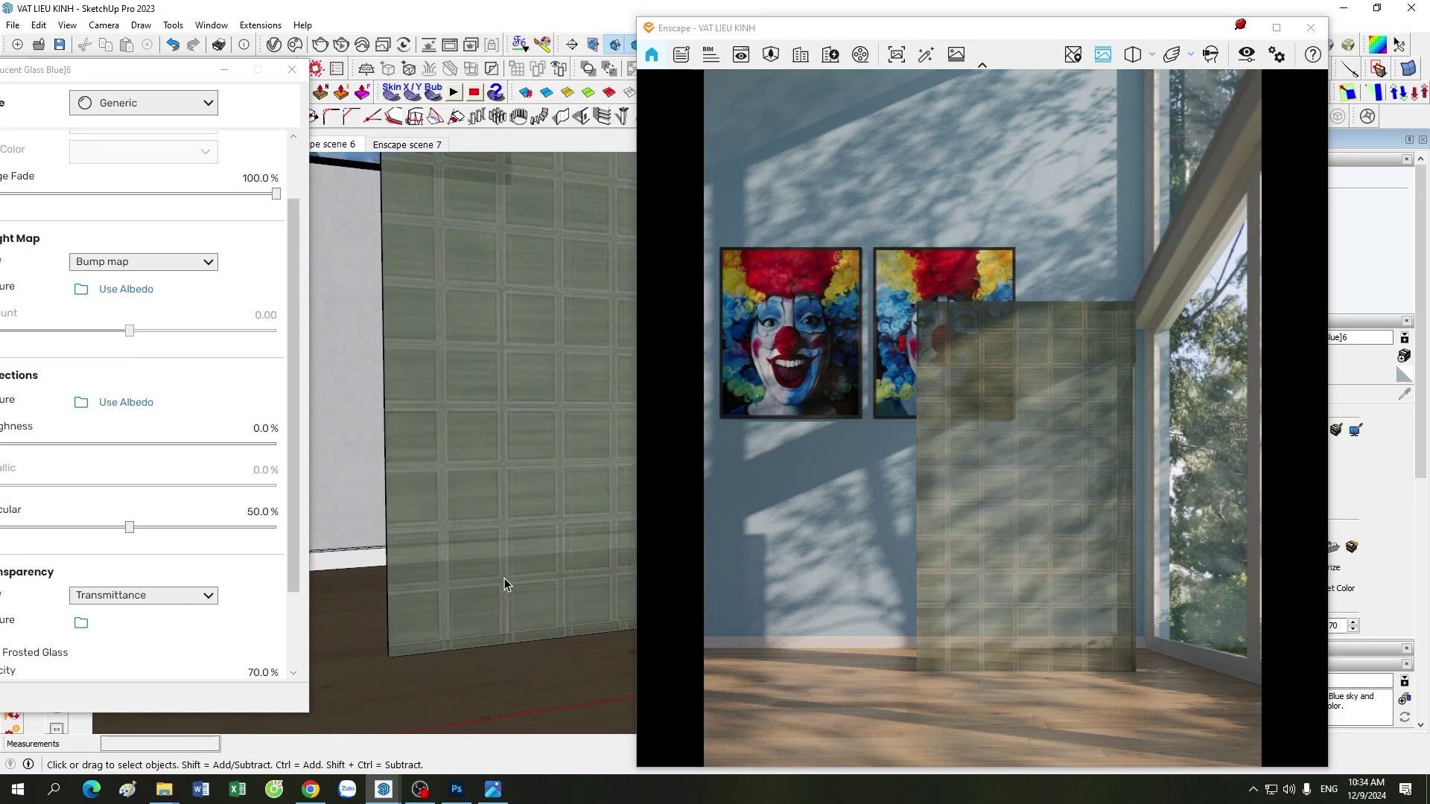
Orbit around the glass-block panel to see its face, bottom edge and thickness
middle_click_drag(503, 578, 405, 573)
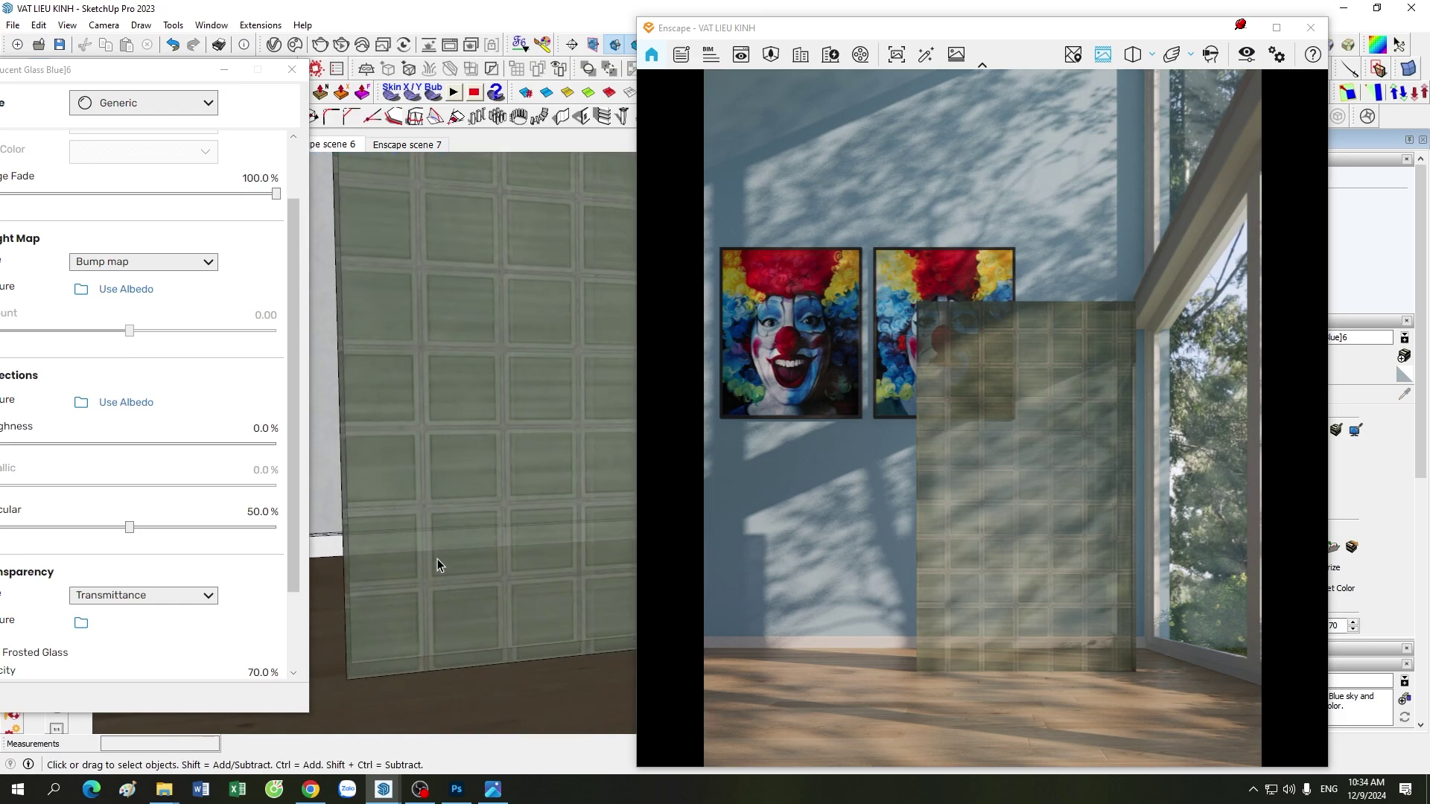
mouse_move(444, 599)
middle_mouse_down()
mouse_move(423, 494)
mouse_move(445, 572)
mouse_move(561, 593)
middle_mouse_up()
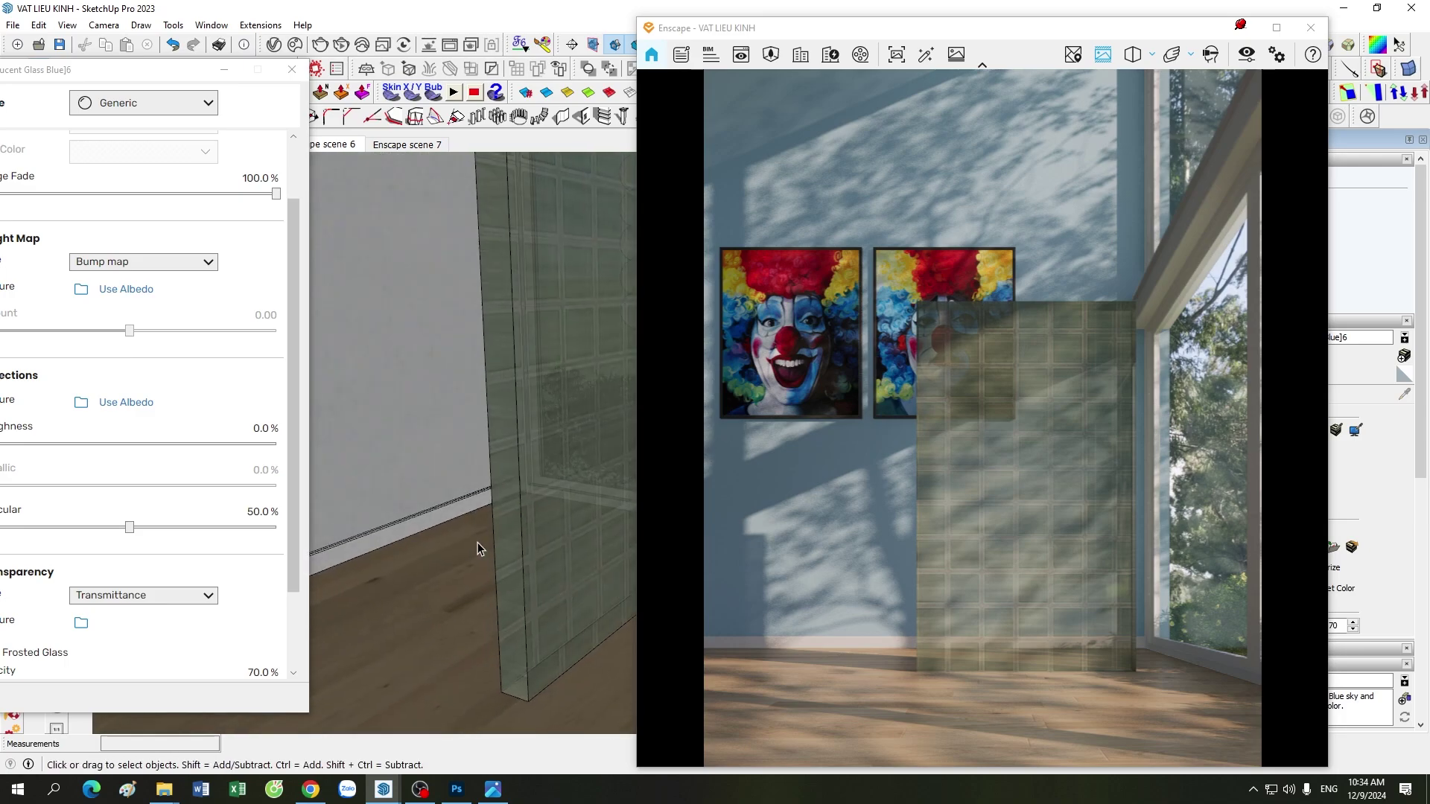
mouse_move(405, 514)
middle_mouse_down()
mouse_move(527, 543)
mouse_move(454, 550)
mouse_move(467, 562)
middle_mouse_up()
scroll(520, 547, "up", 2)
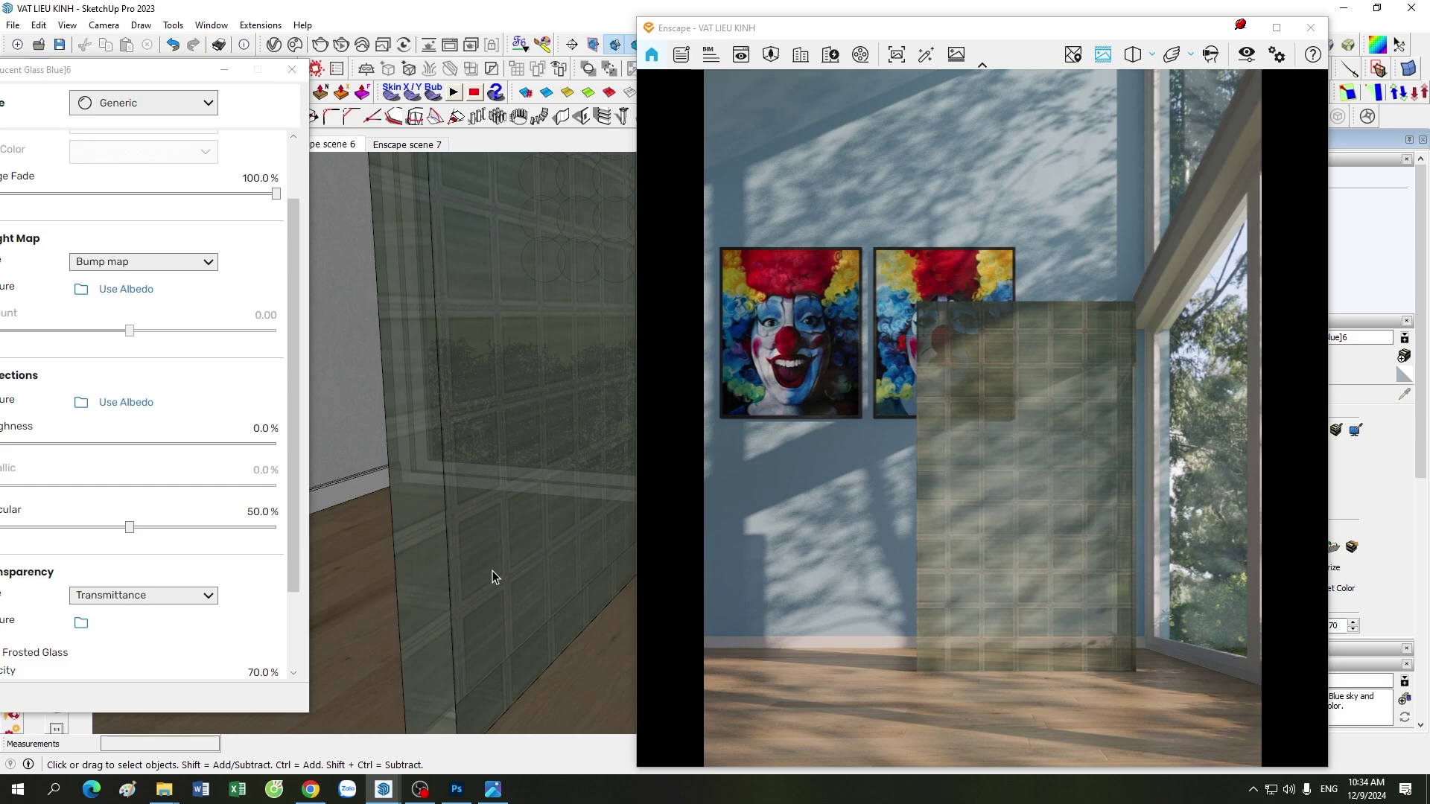
mouse_move(493, 571)
middle_mouse_down()
mouse_move(480, 641)
mouse_move(439, 668)
mouse_move(417, 569)
mouse_move(422, 601)
middle_mouse_up()
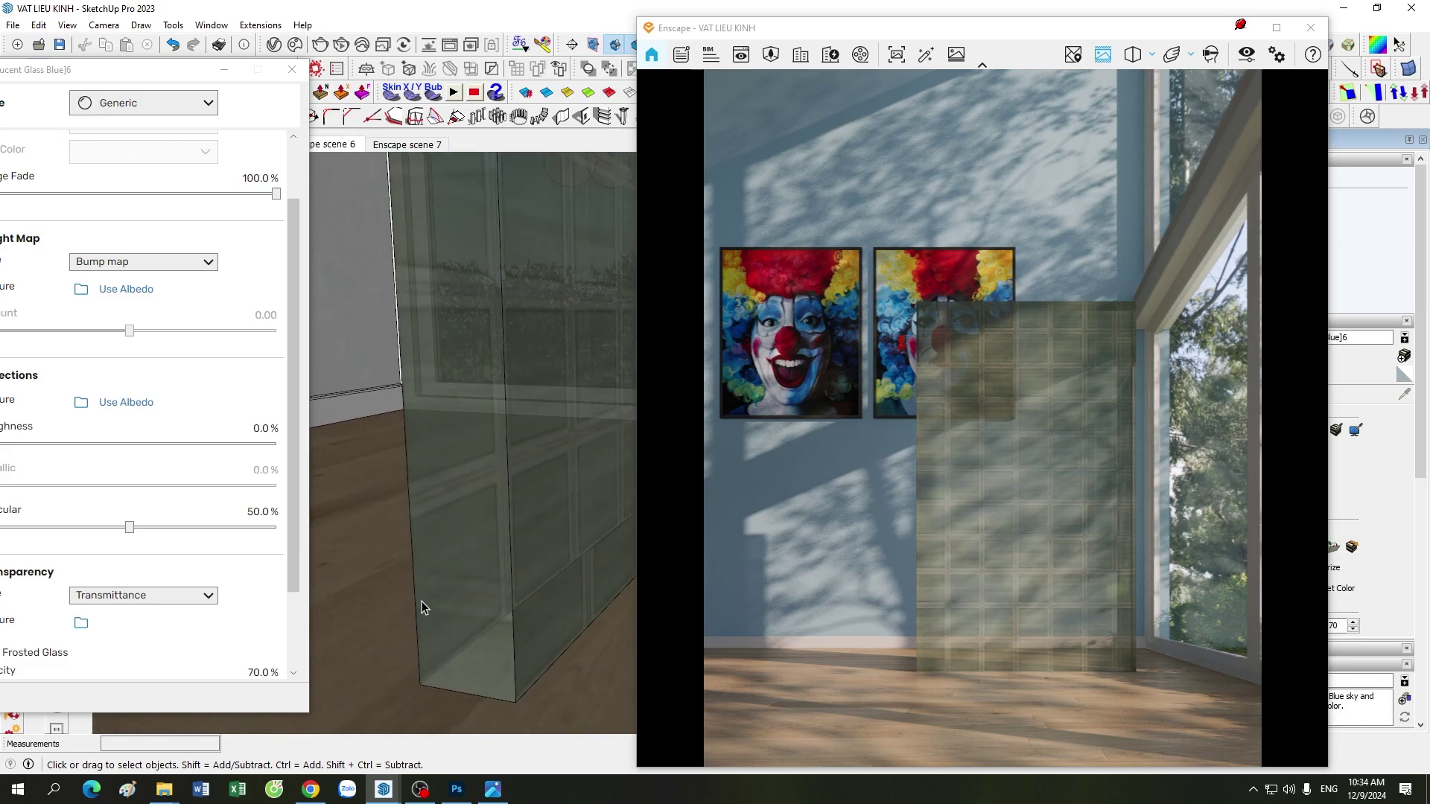
mouse_move(463, 700)
middle_mouse_down()
mouse_move(525, 609)
mouse_move(418, 629)
mouse_move(564, 524)
mouse_move(579, 477)
middle_mouse_up()
scroll(564, 522, "up", 3)
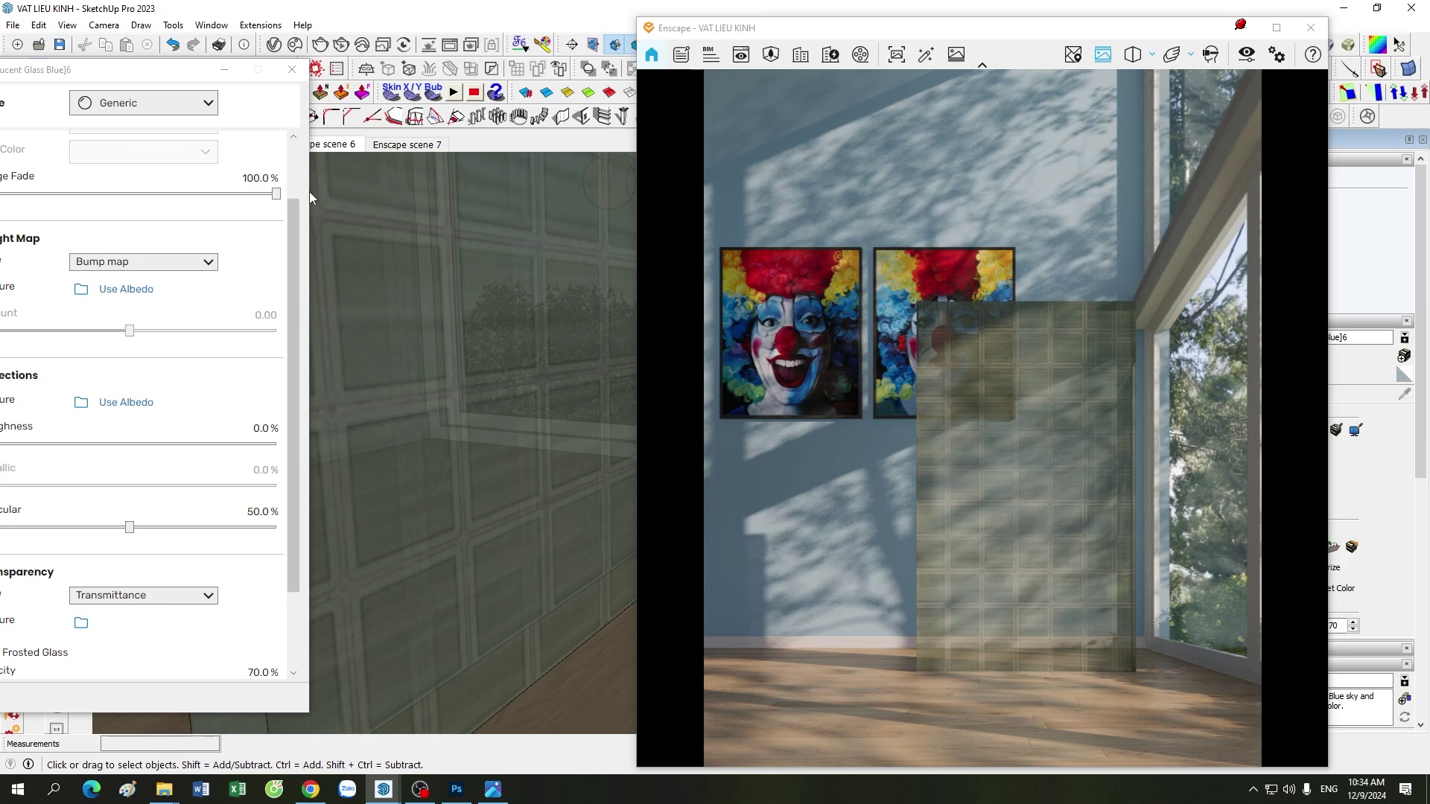
Change the Transparency Opacity of the glass material from 70% to 2%
double_click(164, 71)
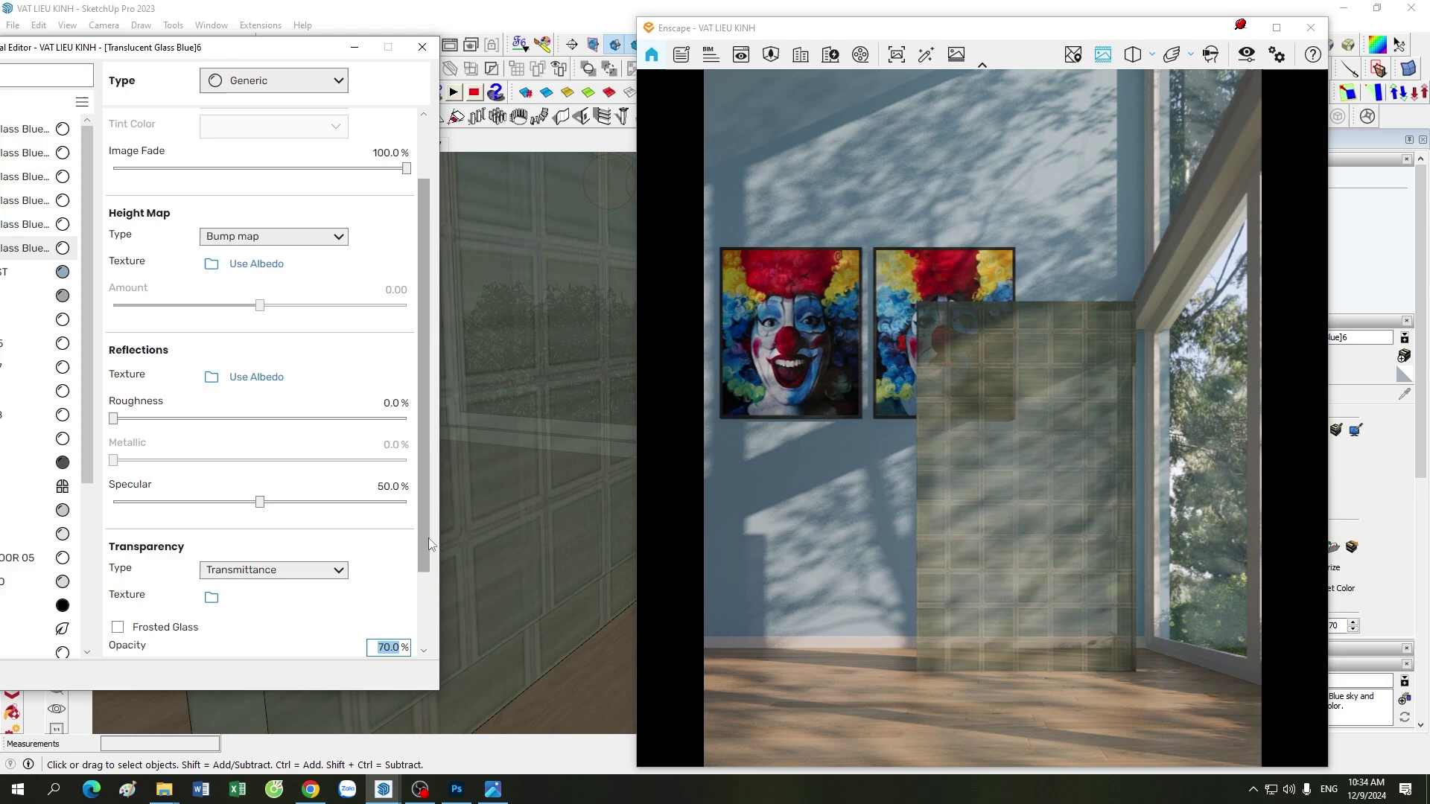
scroll(304, 558, "down", 3)
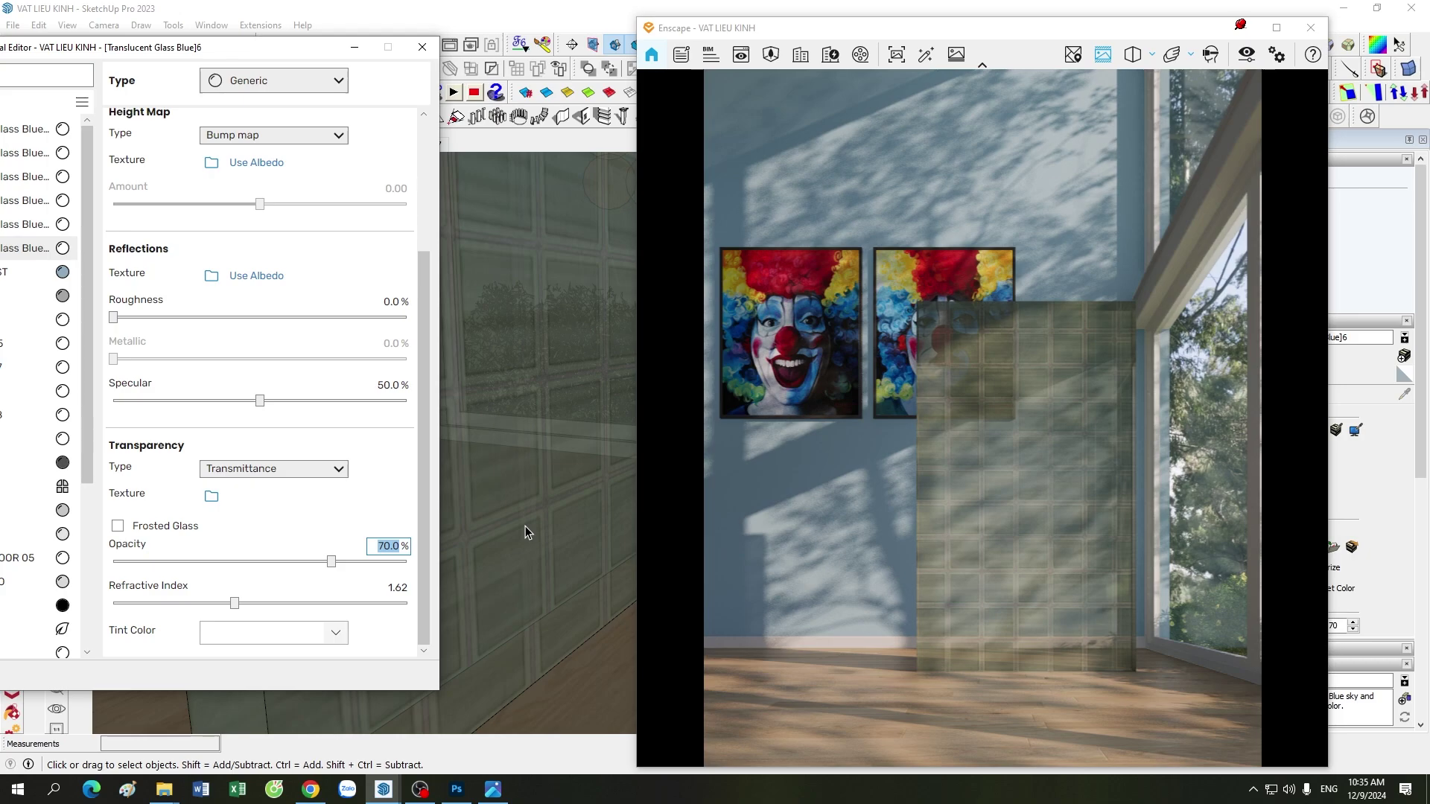
double_click(386, 546)
type("2")
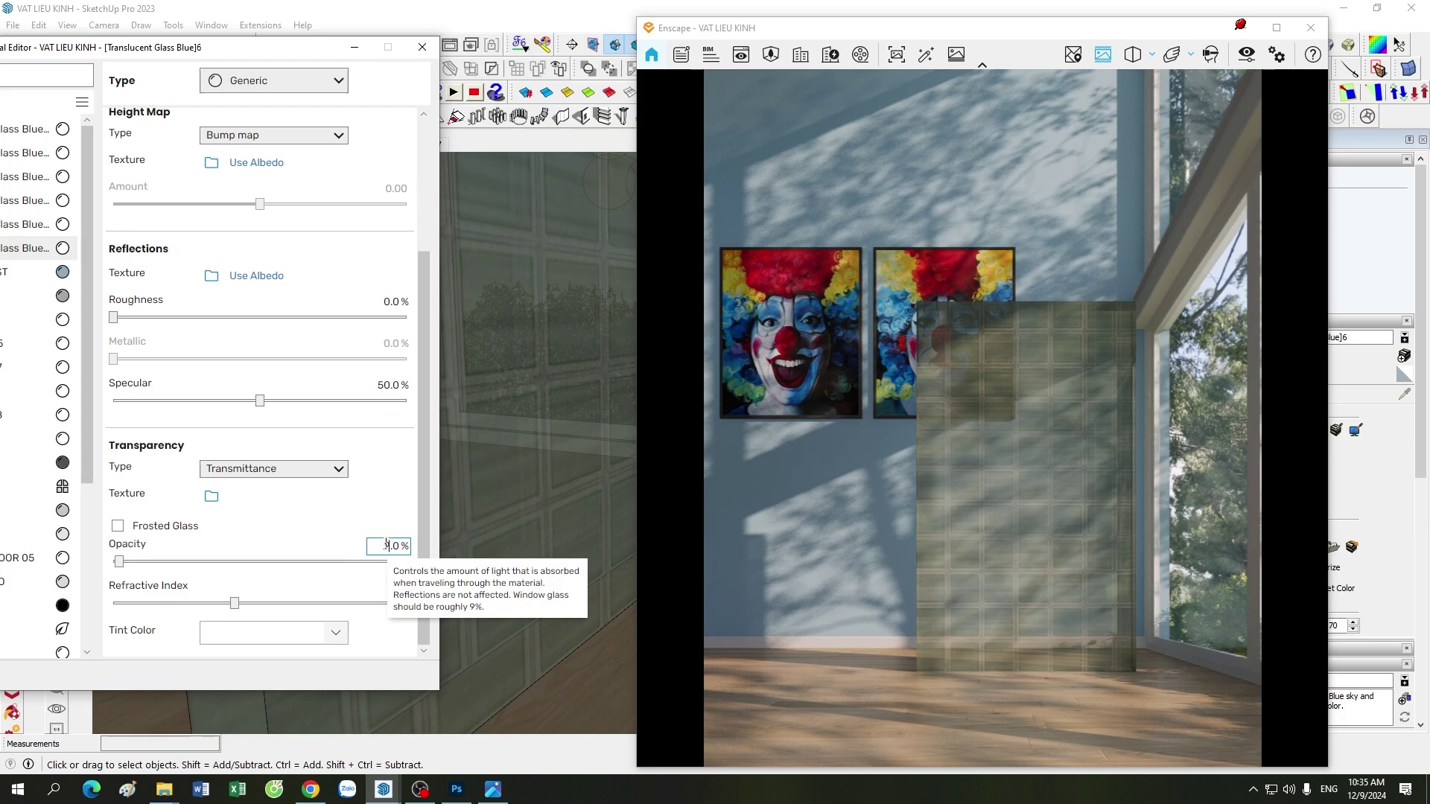
left_click(557, 585)
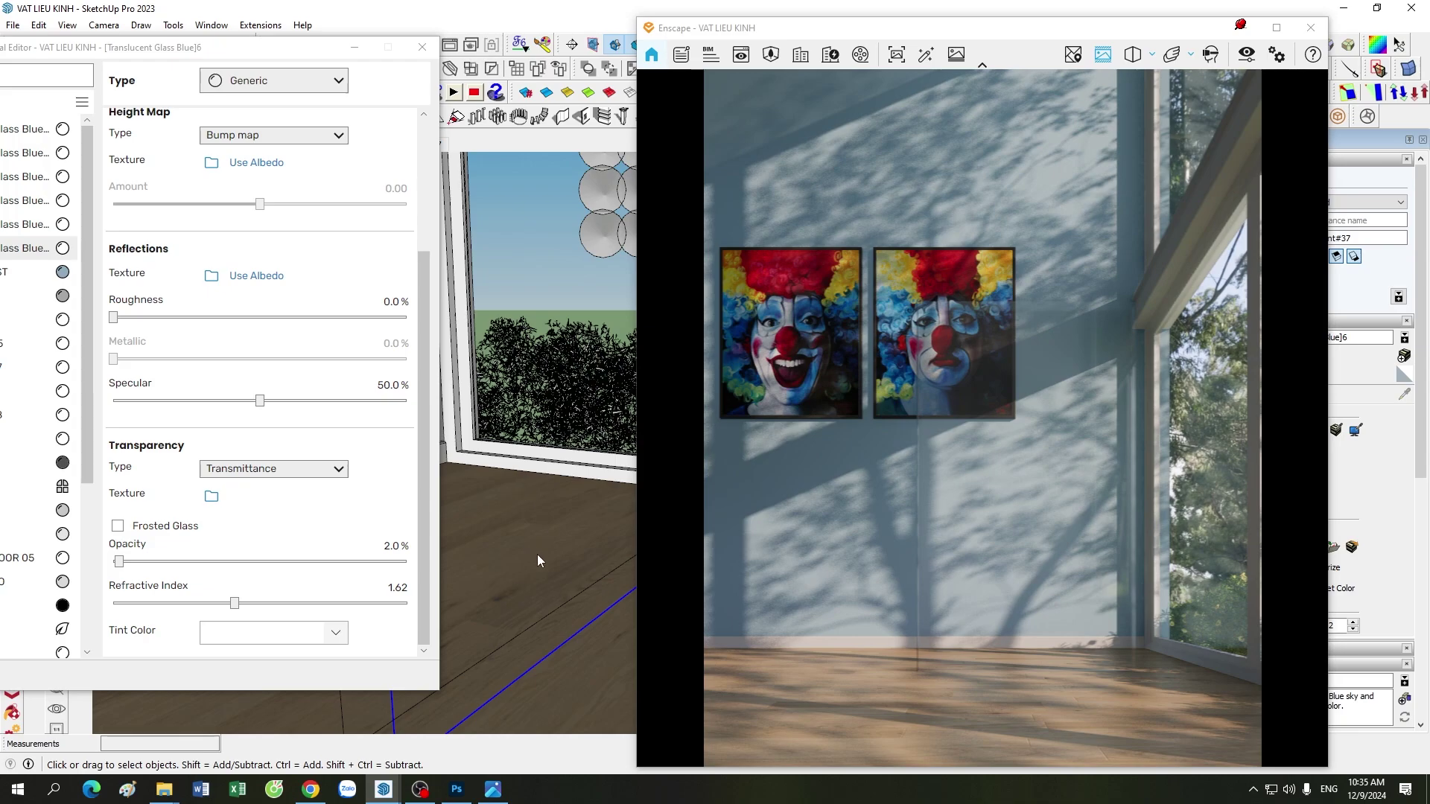
left_click(392, 546)
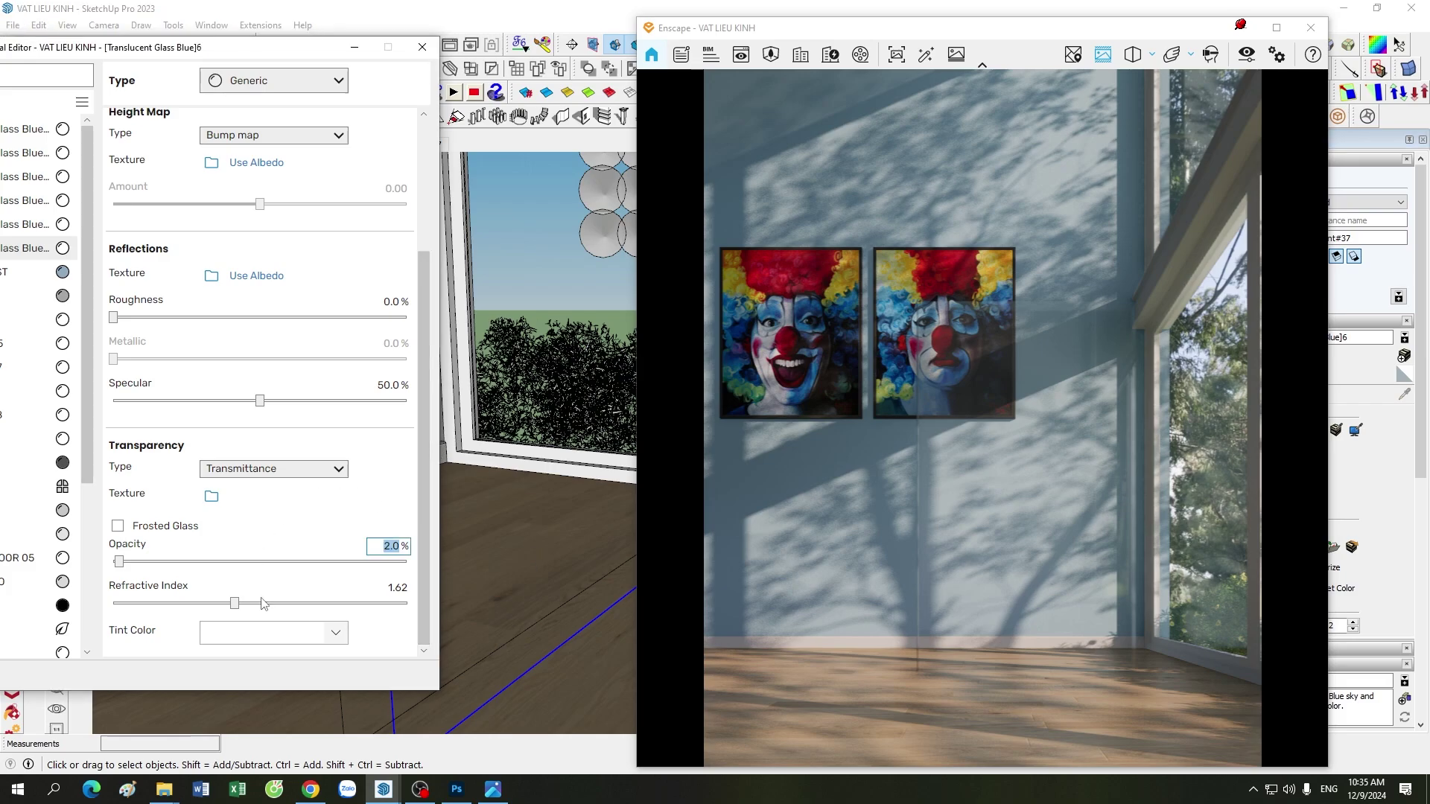
left_click_drag(422, 569, 419, 413)
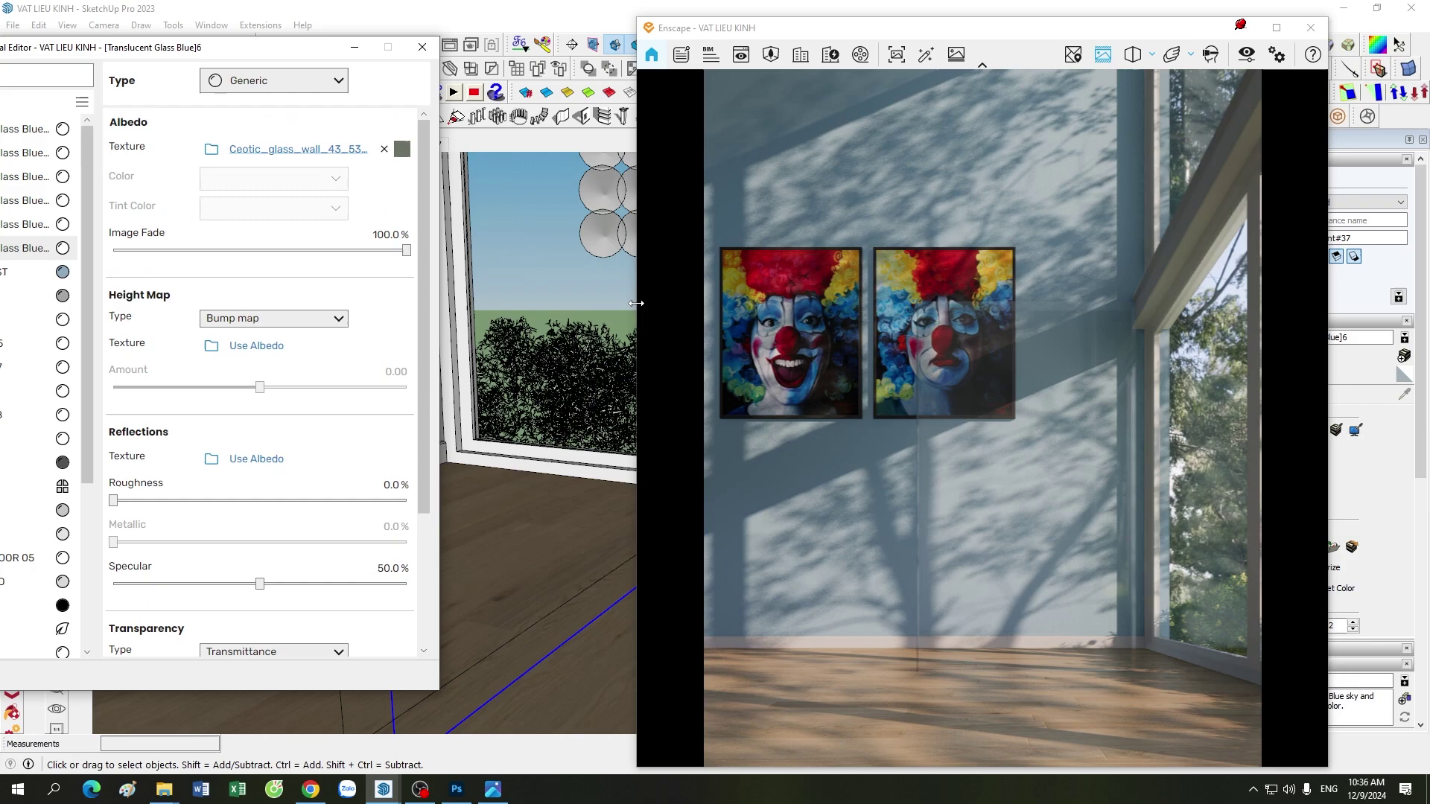
mouse_move(423, 494)
left_mouse_down()
mouse_move(422, 553)
mouse_move(422, 498)
left_mouse_up()
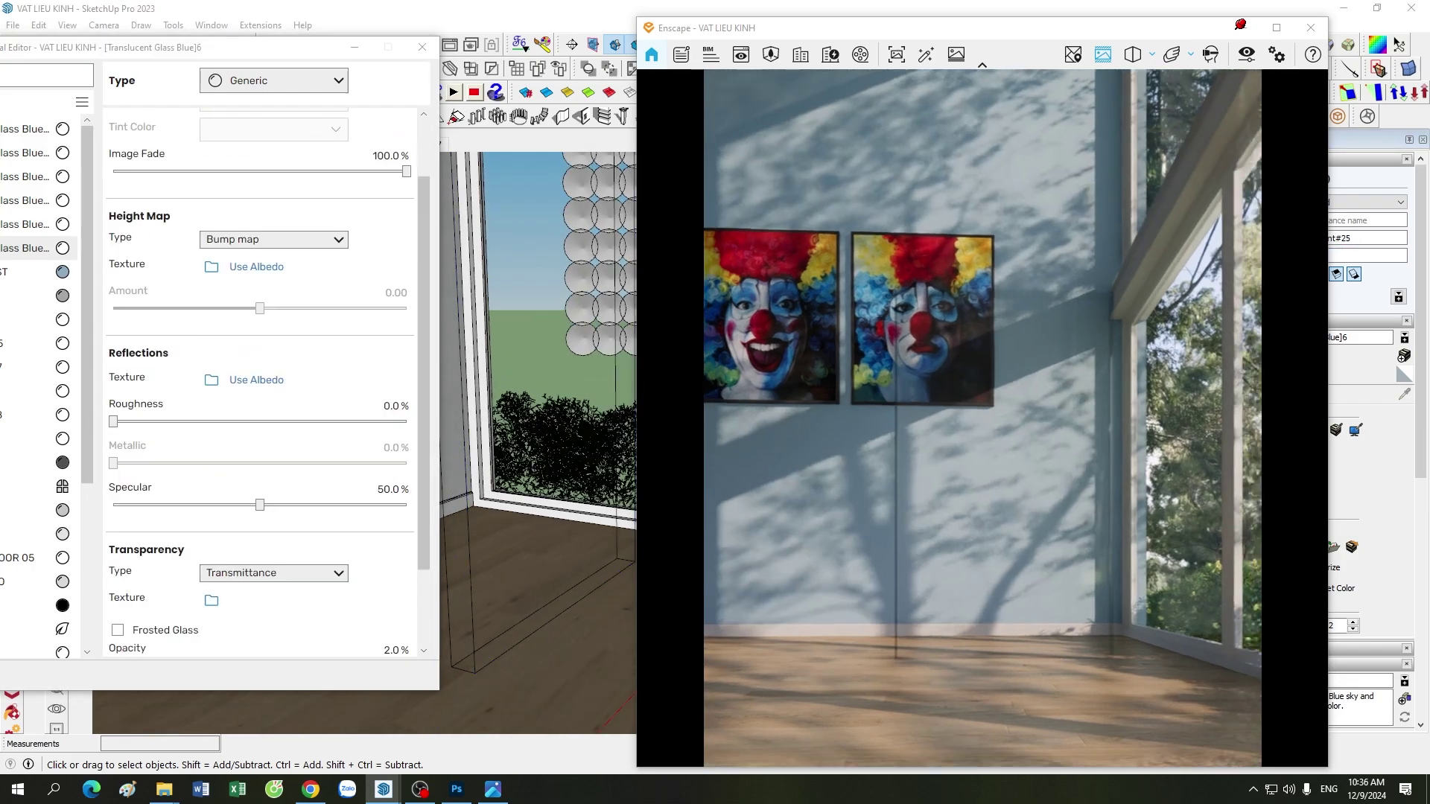
left_click_drag(981, 553, 949, 587)
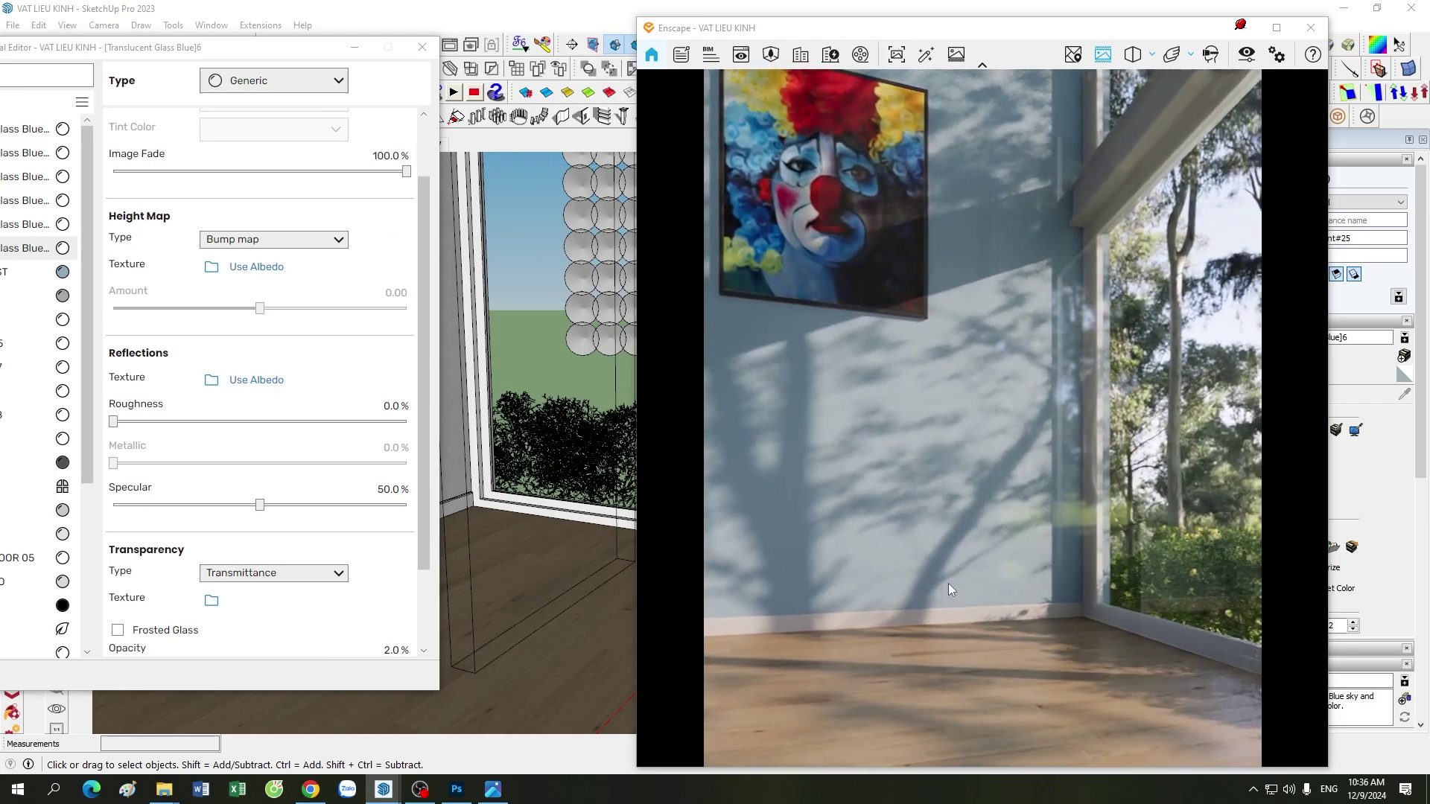
left_click(211, 380)
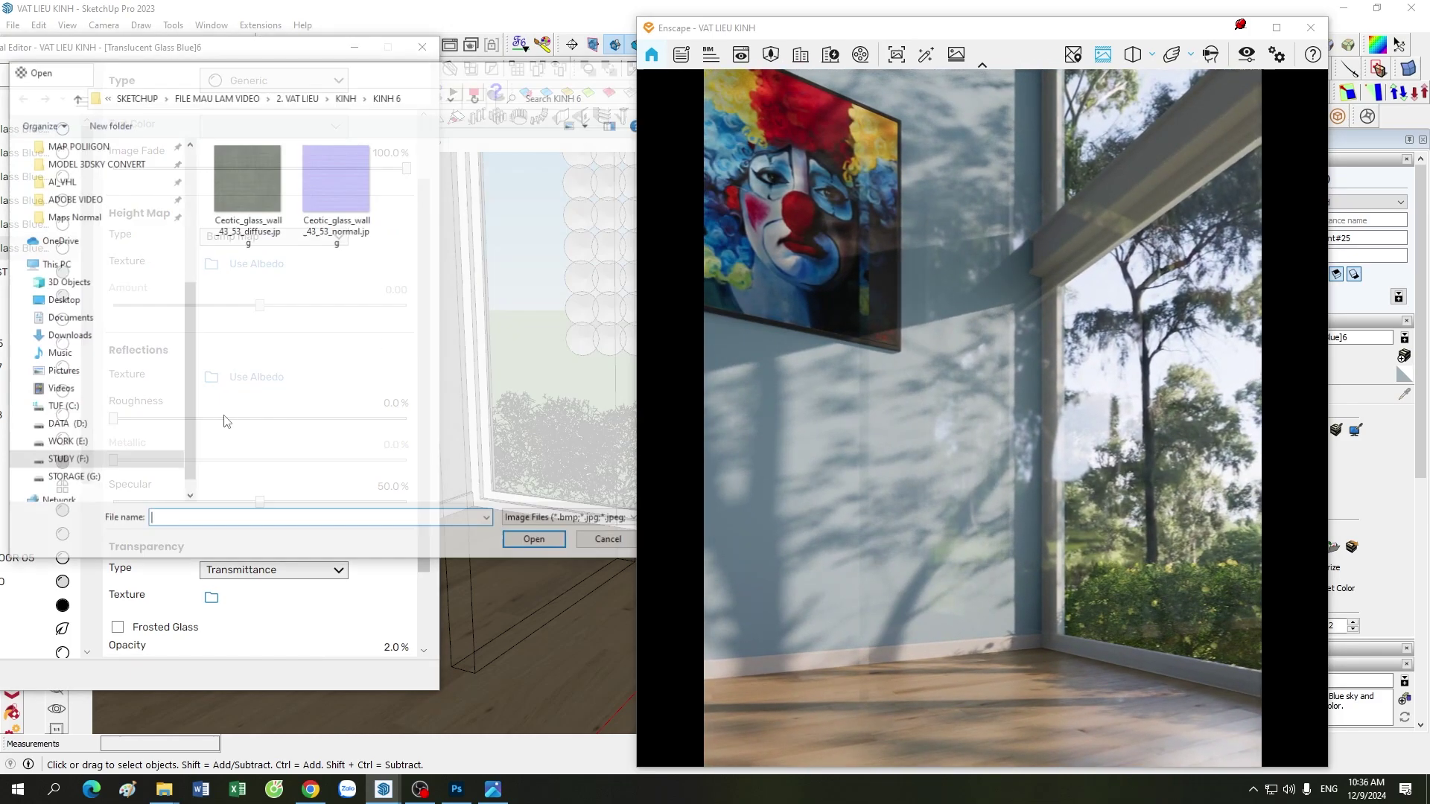
double_click(336, 178)
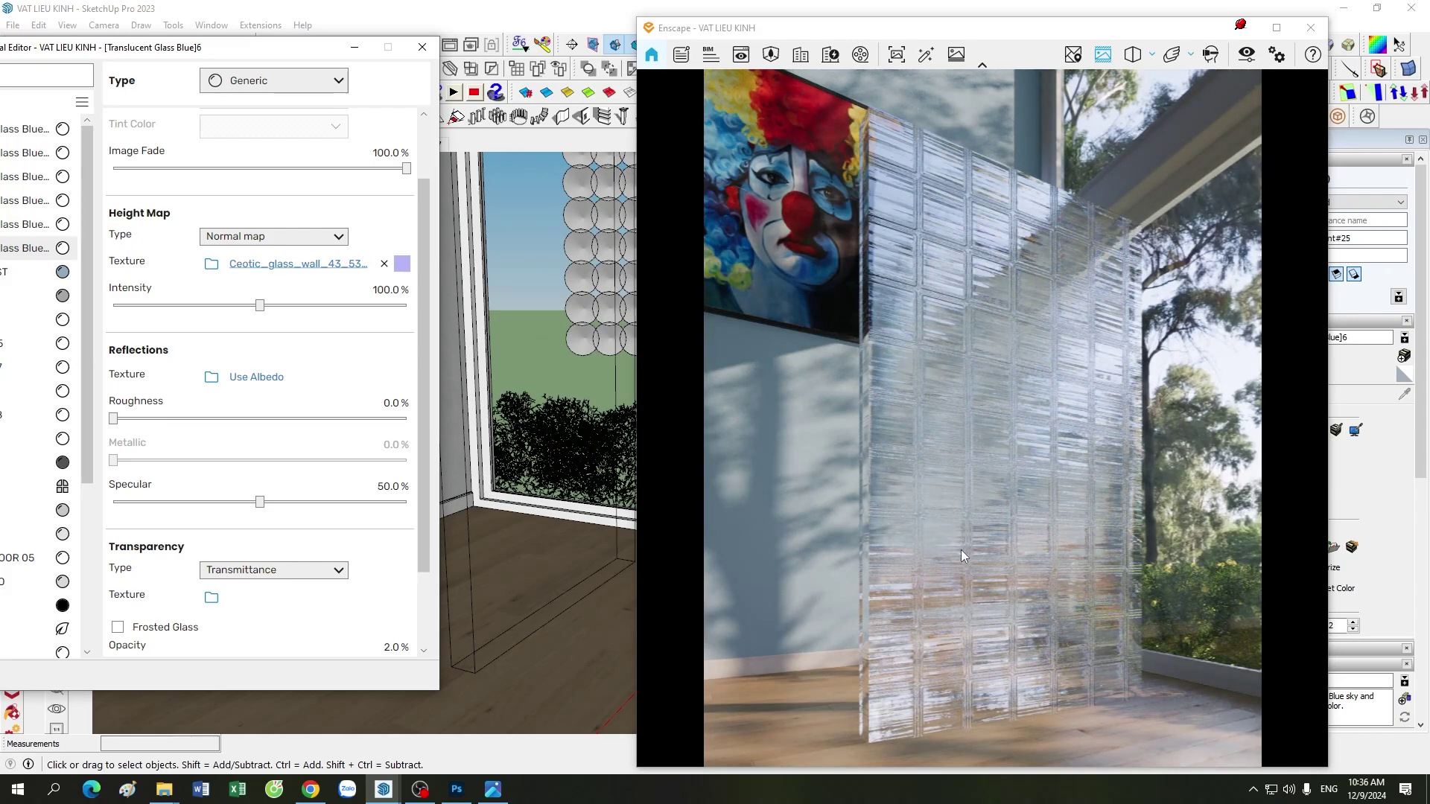
scroll(968, 471, "up", 5)
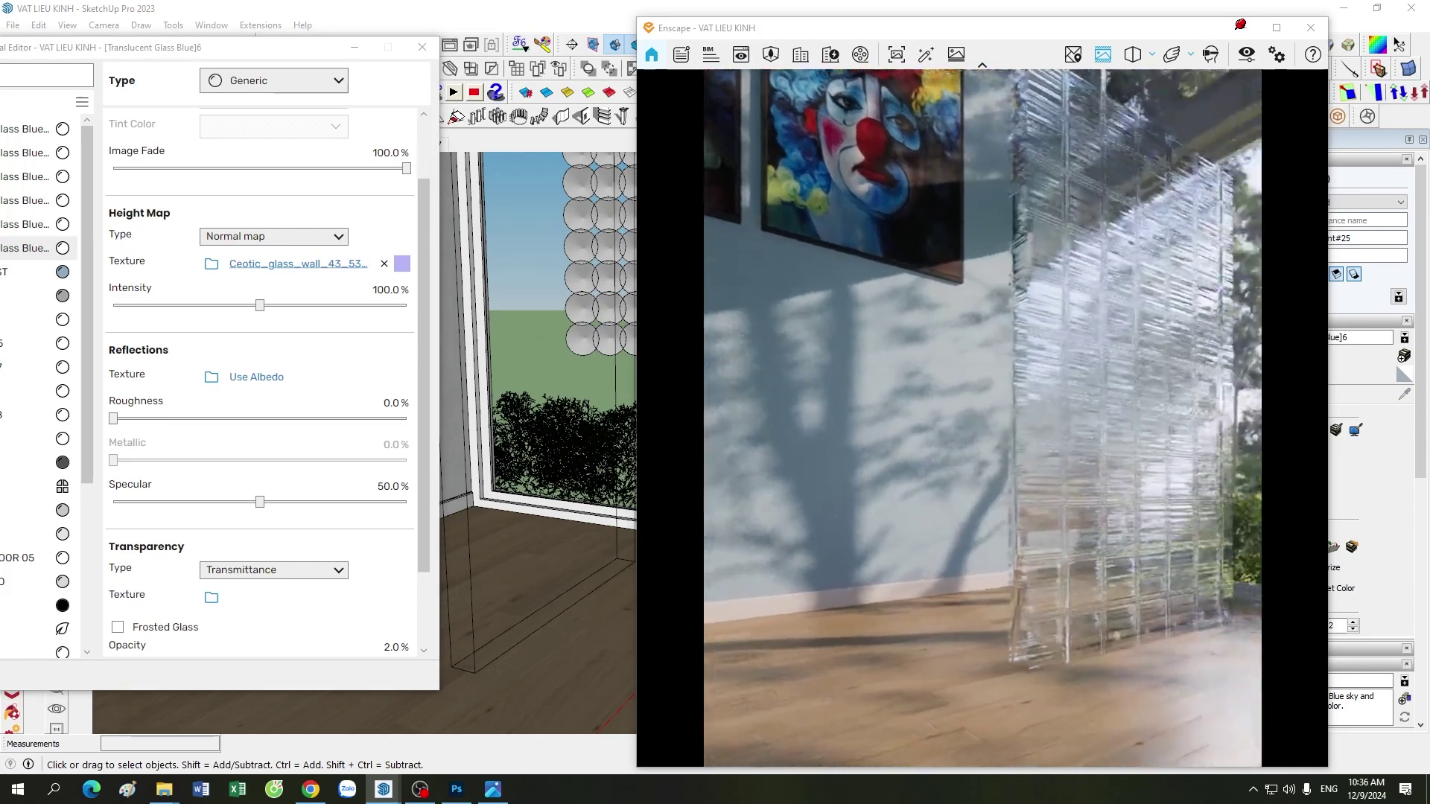
scroll(1007, 474, "down", 5)
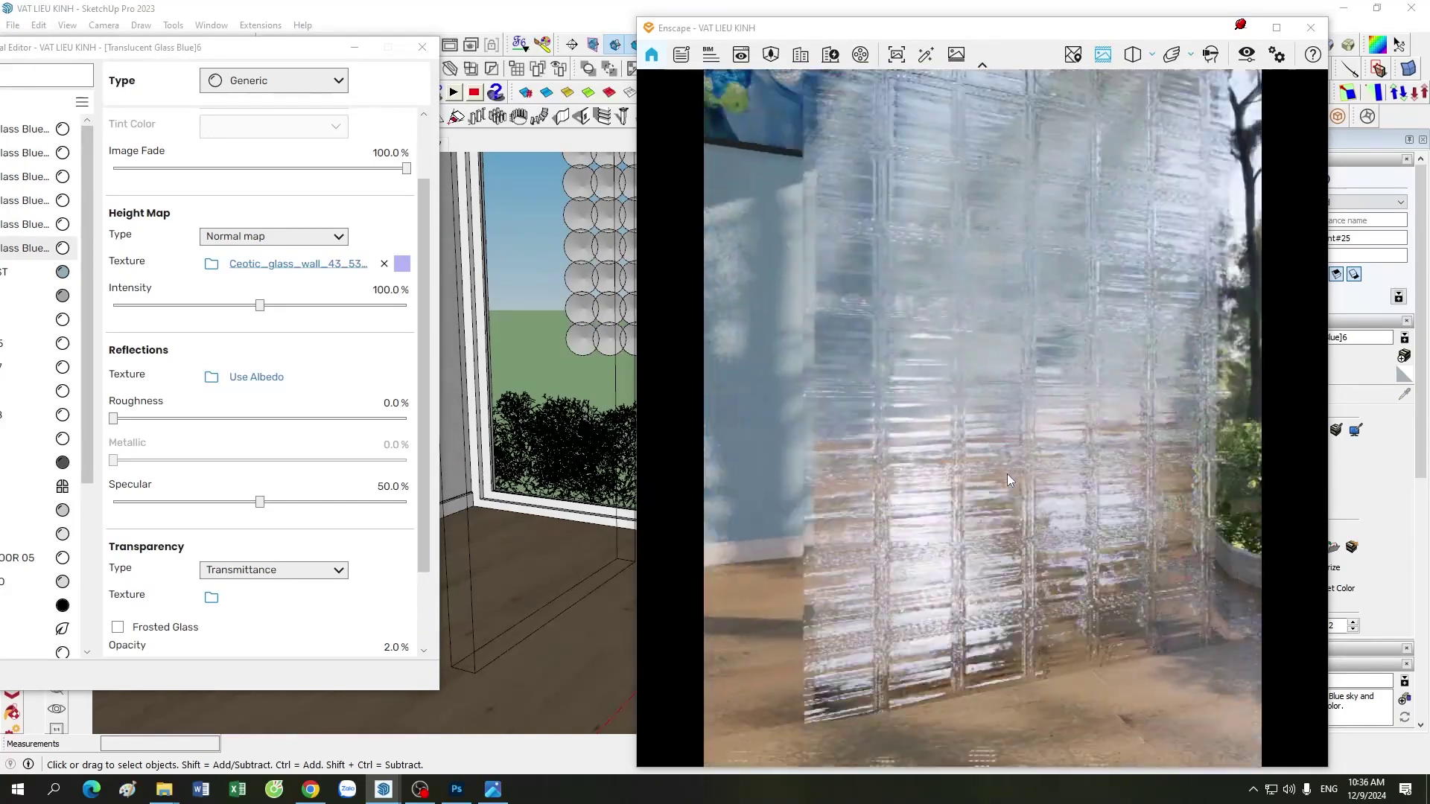
scroll(1021, 473, "up", 3)
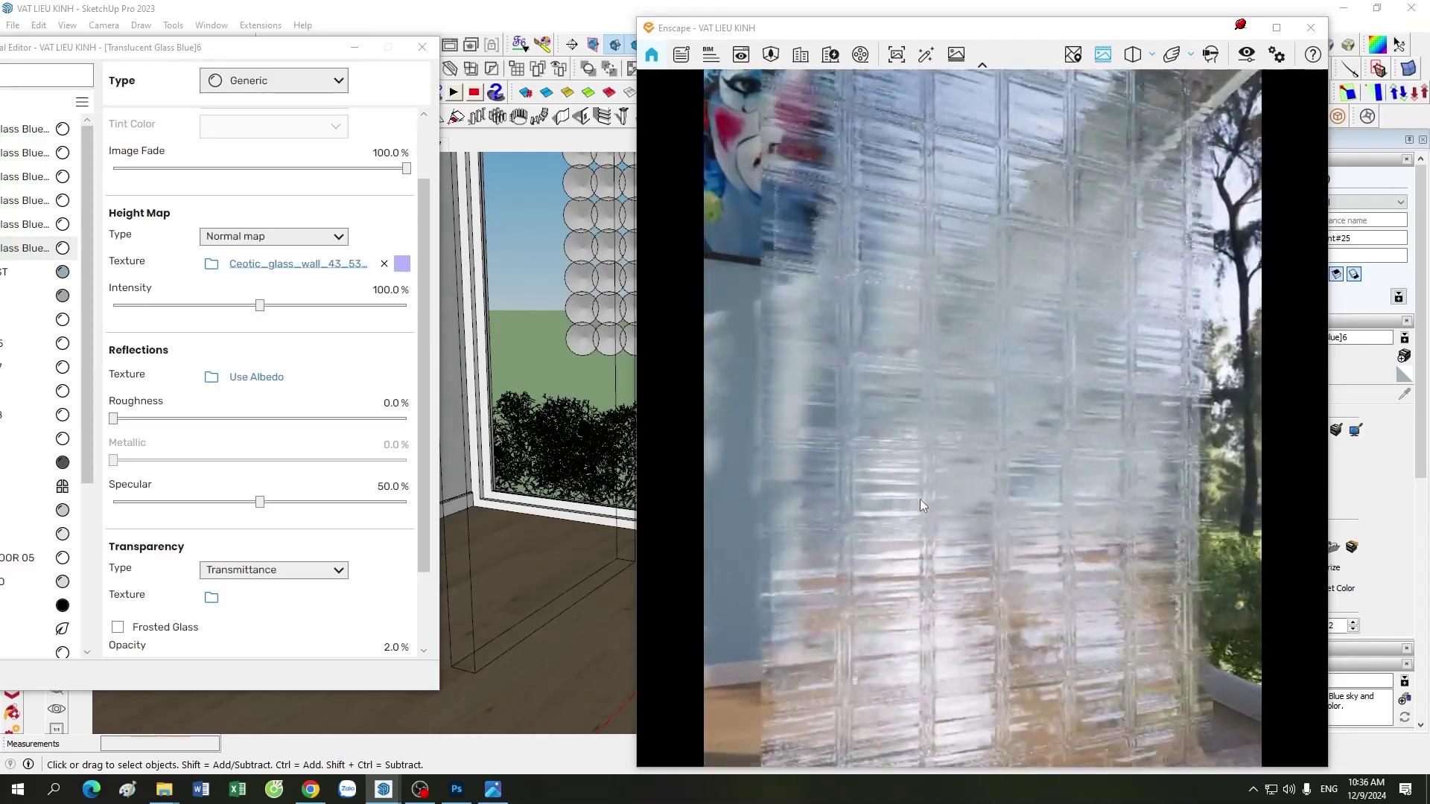
scroll(919, 499, "up", 3)
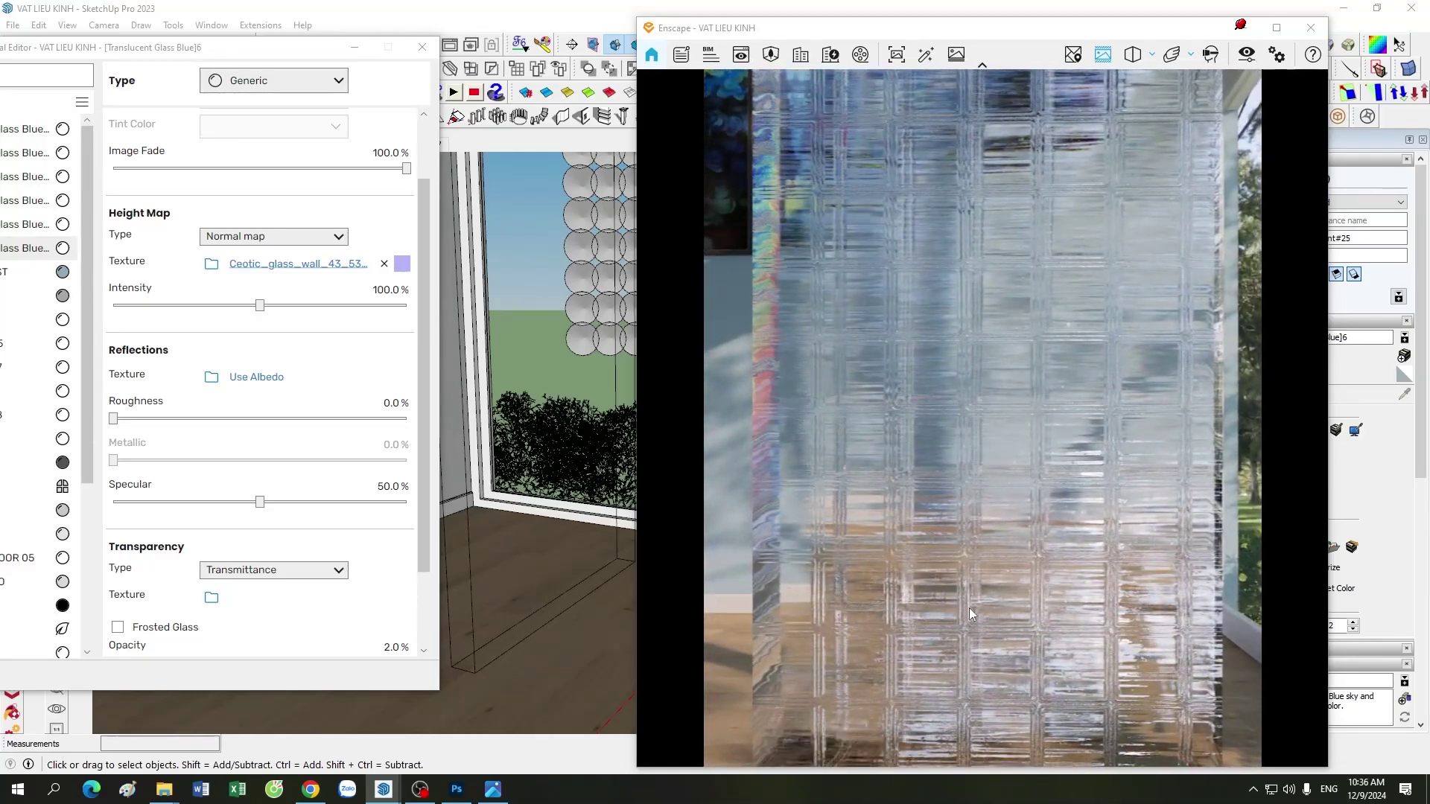
scroll(960, 583, "down", 4)
scroll(962, 571, "up", 3)
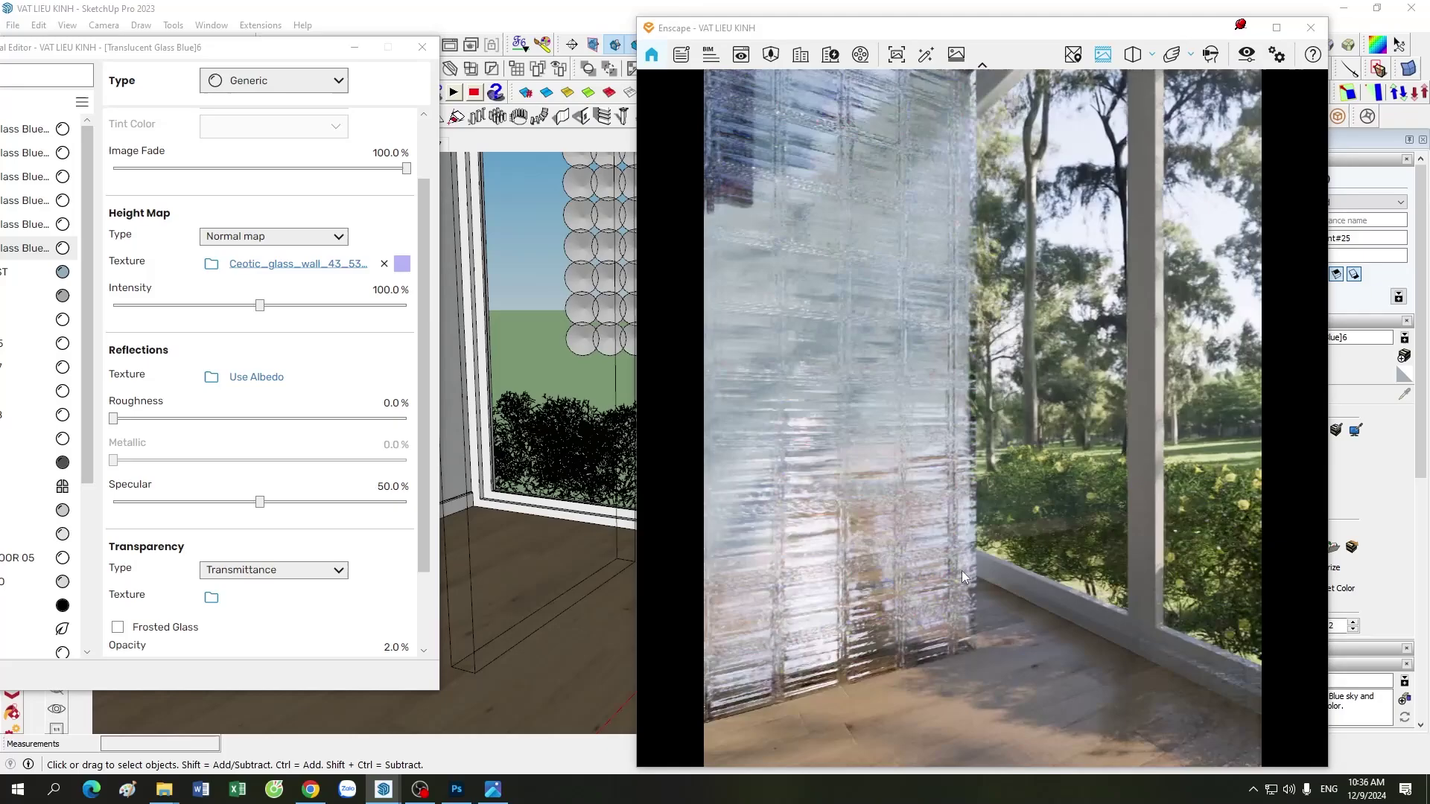
scroll(957, 571, "down", 4)
scroll(996, 571, "up", 2)
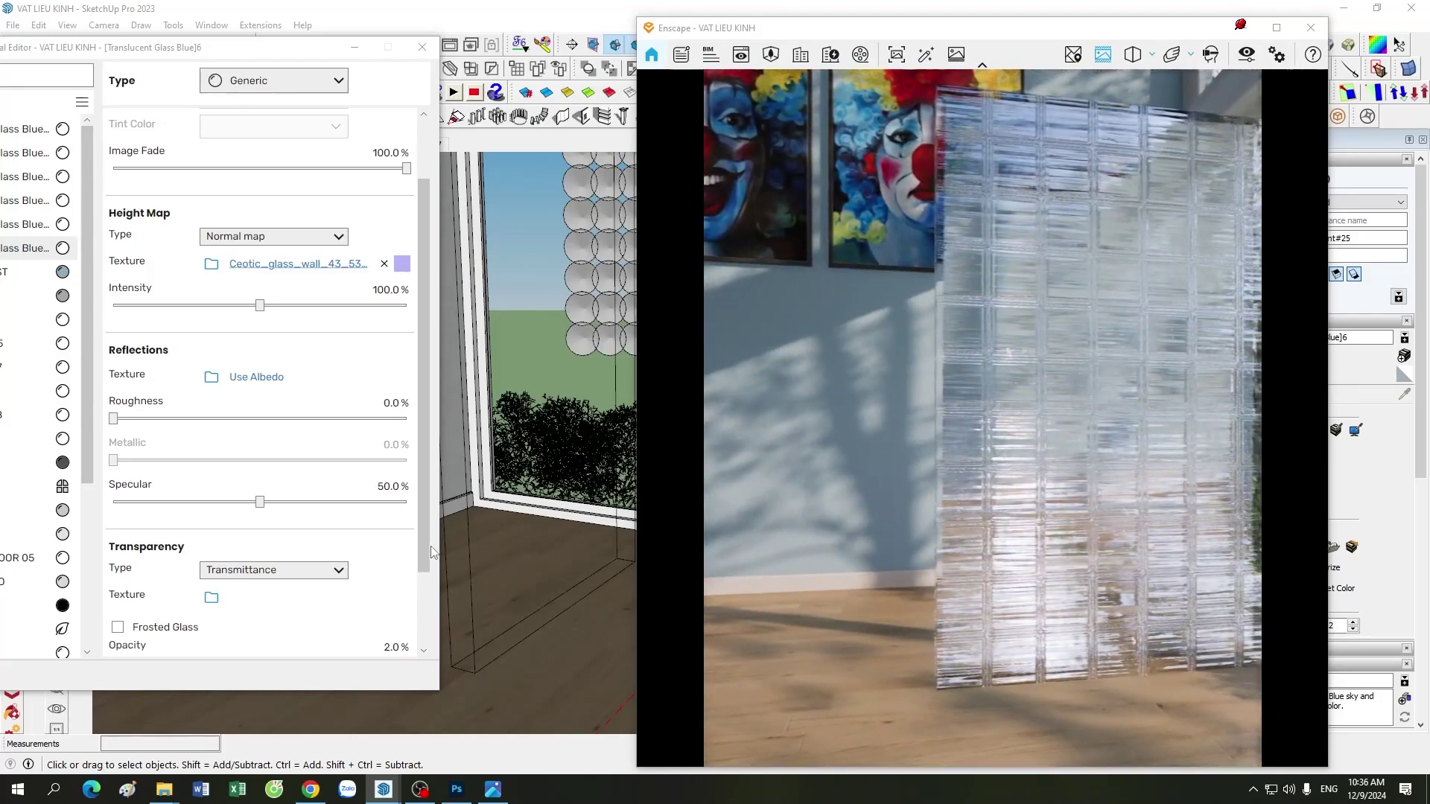
scroll(410, 626, "down", 3)
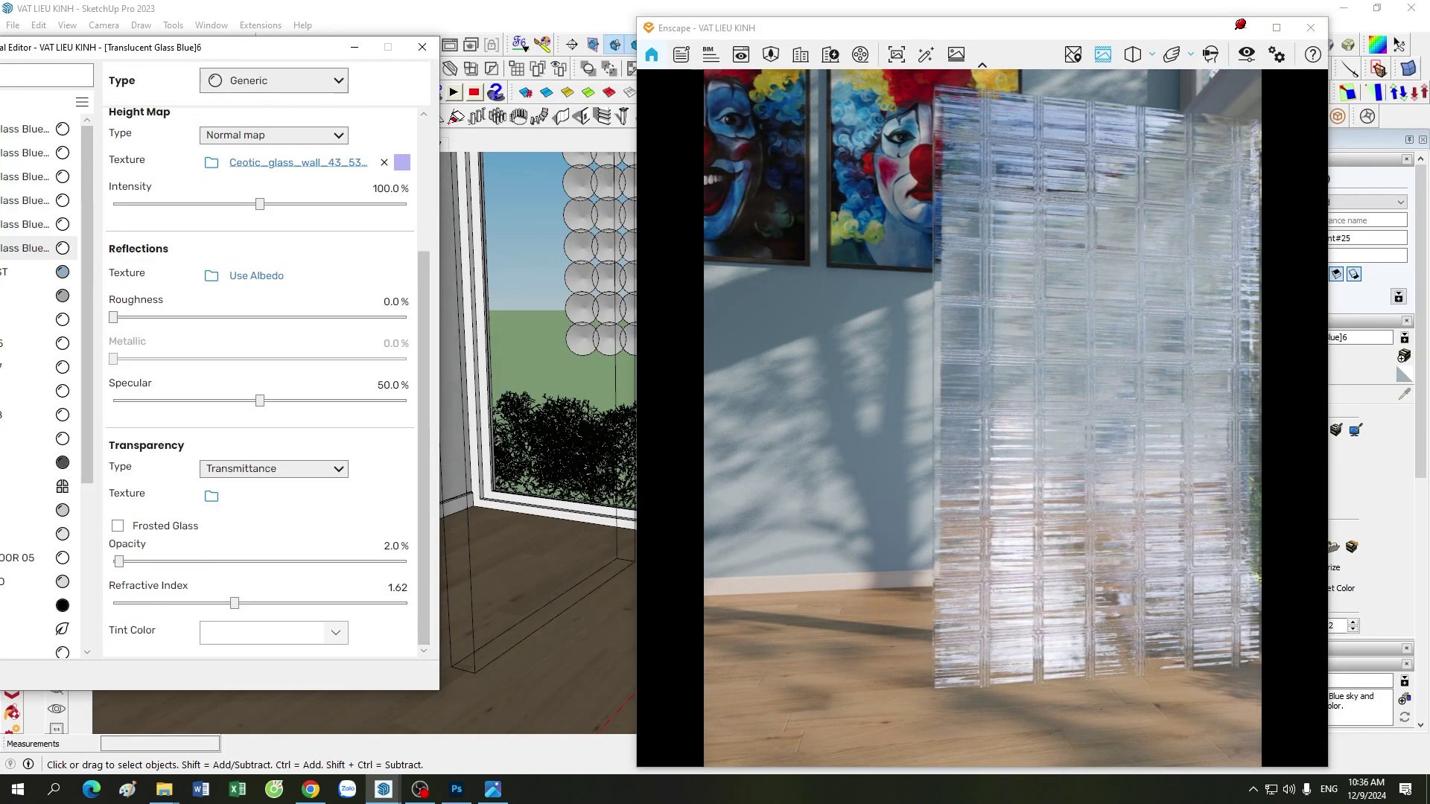
scroll(882, 588, "up", 2)
scroll(882, 588, "up", 2)
scroll(896, 587, "up", 2)
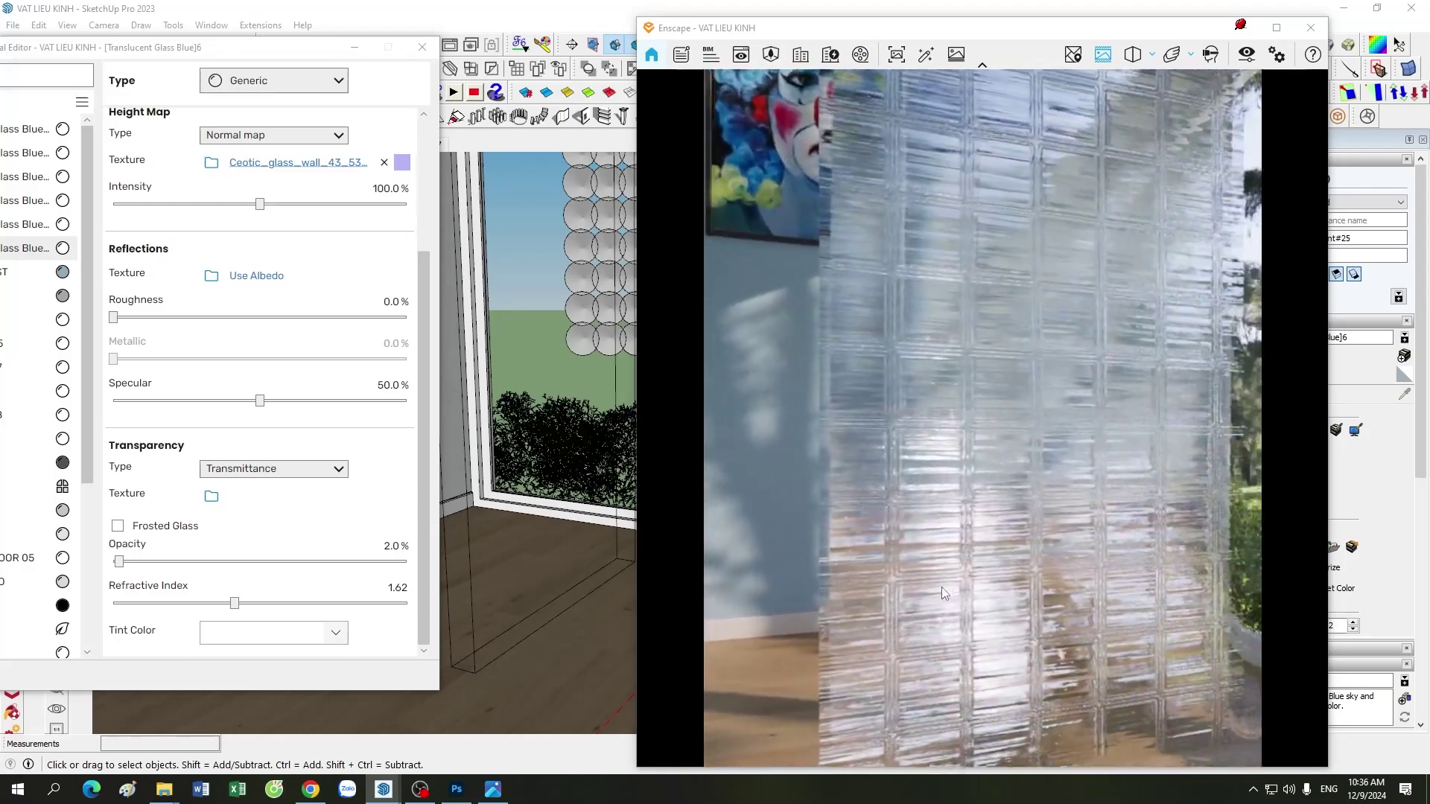
middle_click_drag(882, 596, 1027, 556)
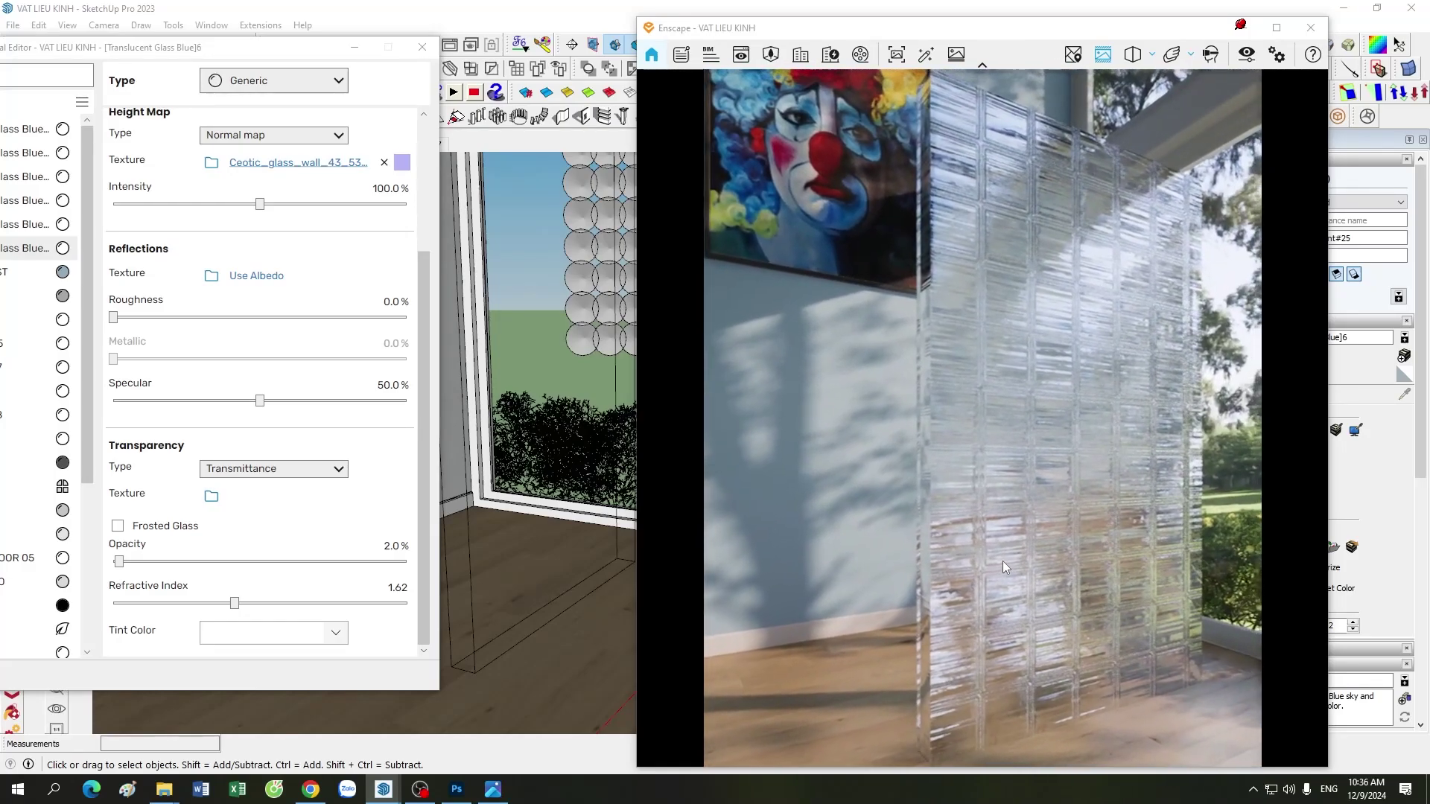
Make the glass-block material frosted with a 20 roughness value
scroll(1026, 555, "up", 2)
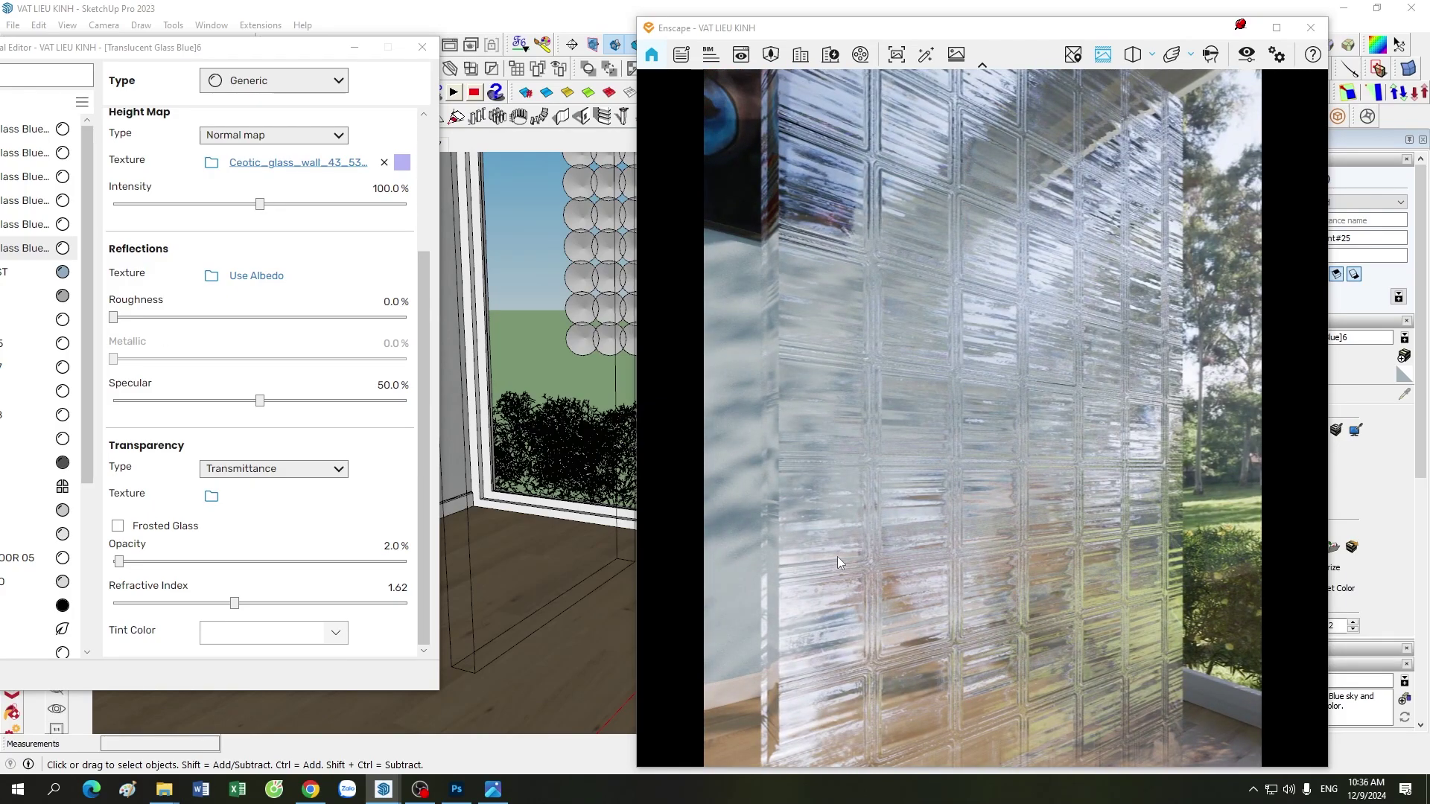
left_click(118, 525)
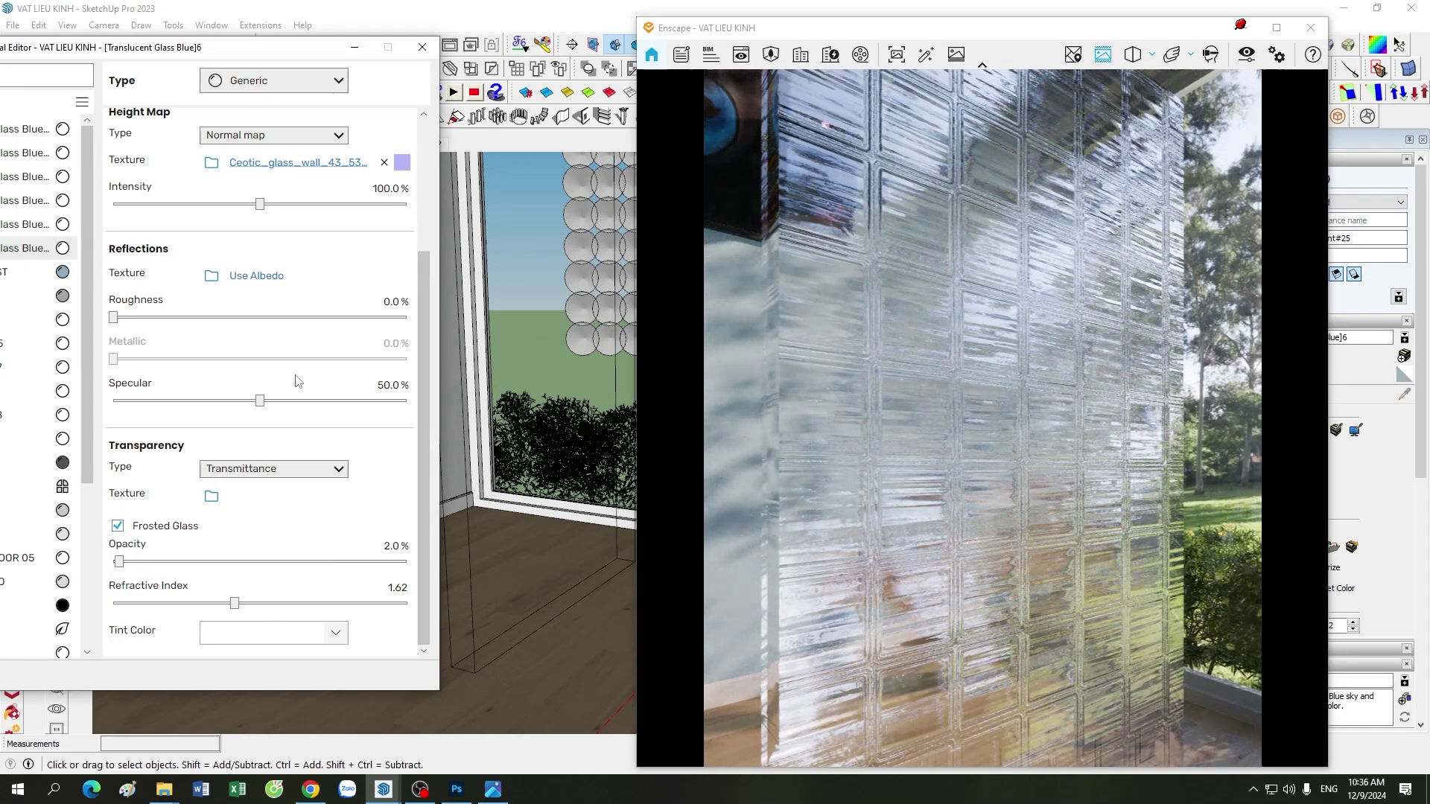
type("20")
key("Return")
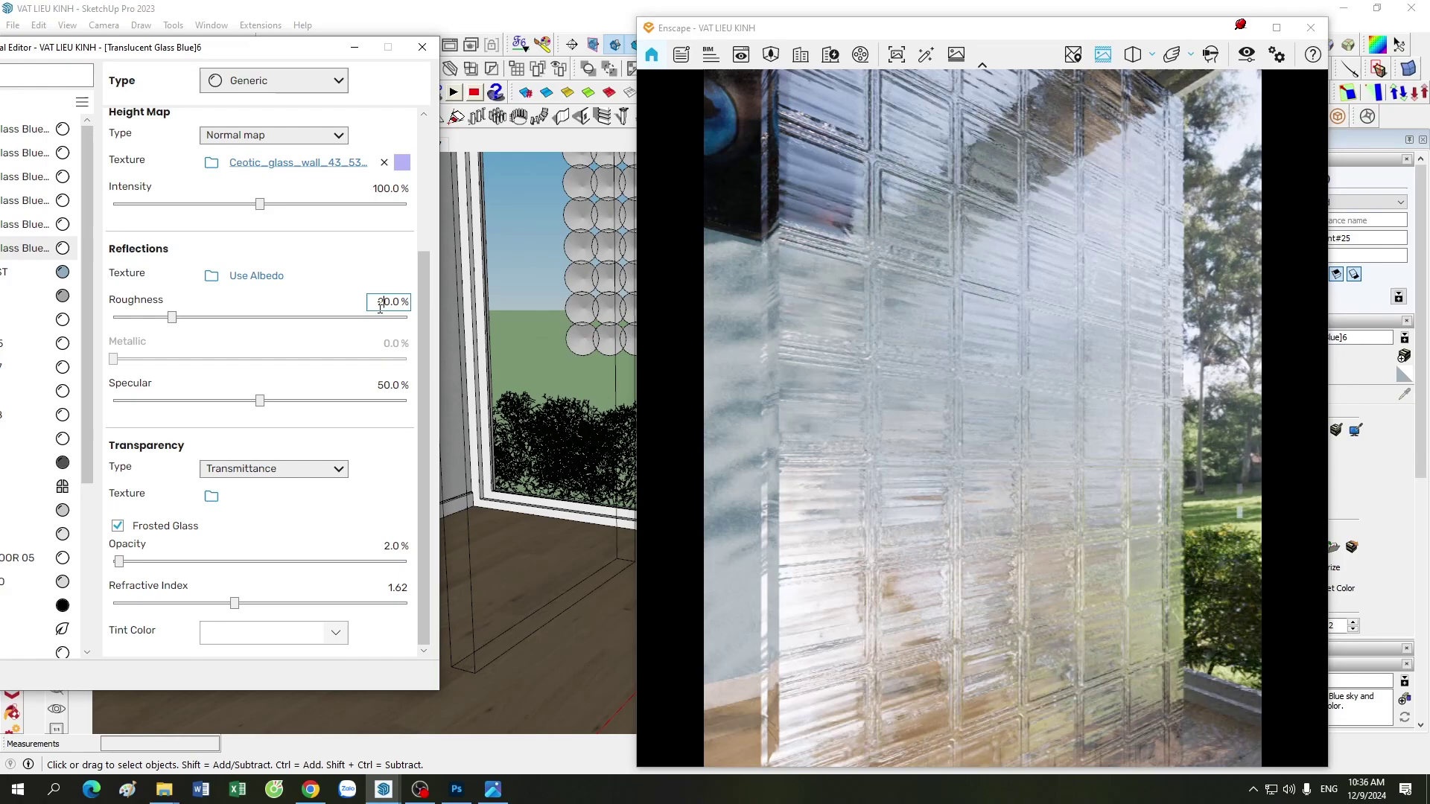
Check the render, then lower the glass roughness to 10%
left_click_drag(782, 485, 889, 490)
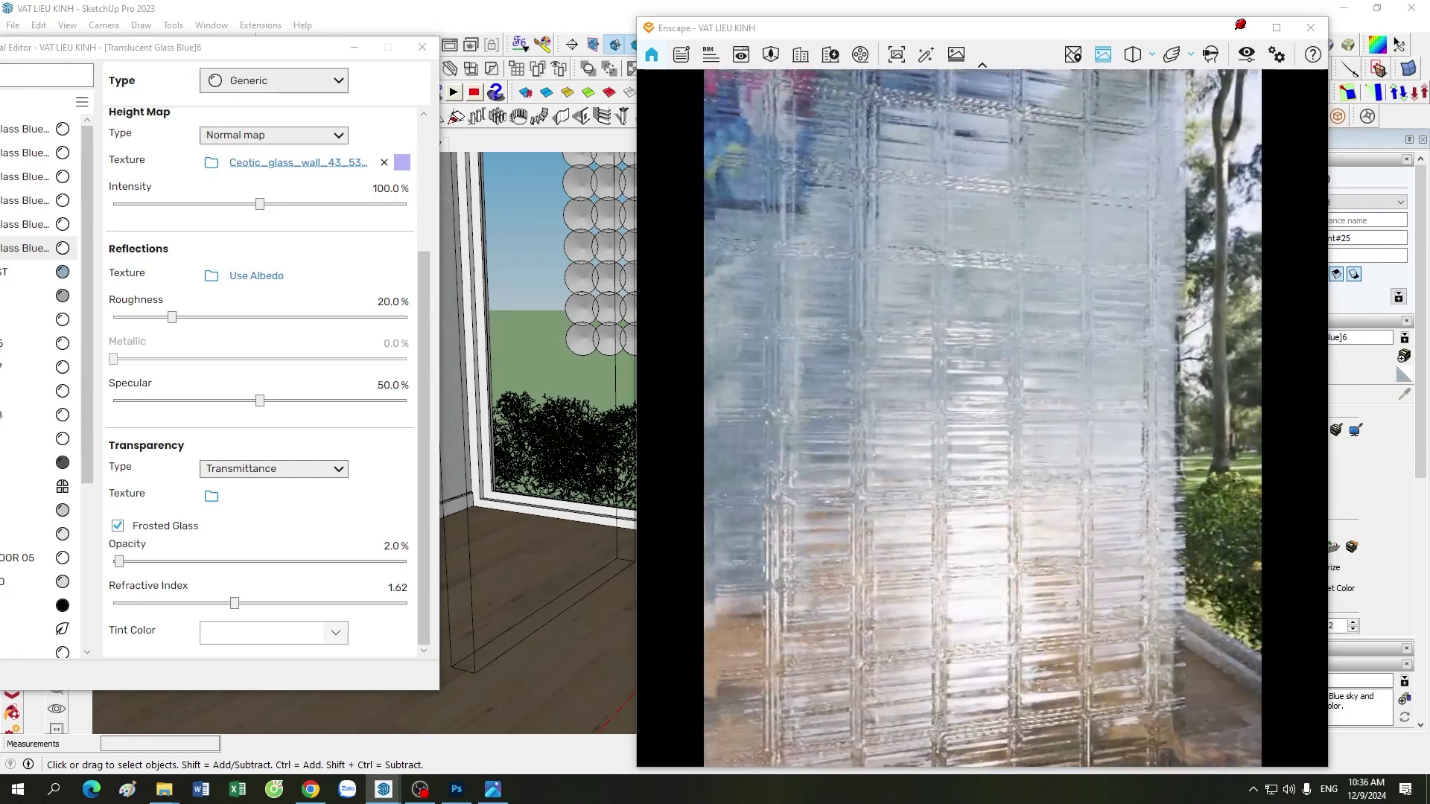
scroll(873, 489, "down", 5)
mouse_move(964, 526)
left_mouse_down()
mouse_move(968, 557)
mouse_move(1049, 533)
left_mouse_up()
scroll(1049, 534, "up", 3)
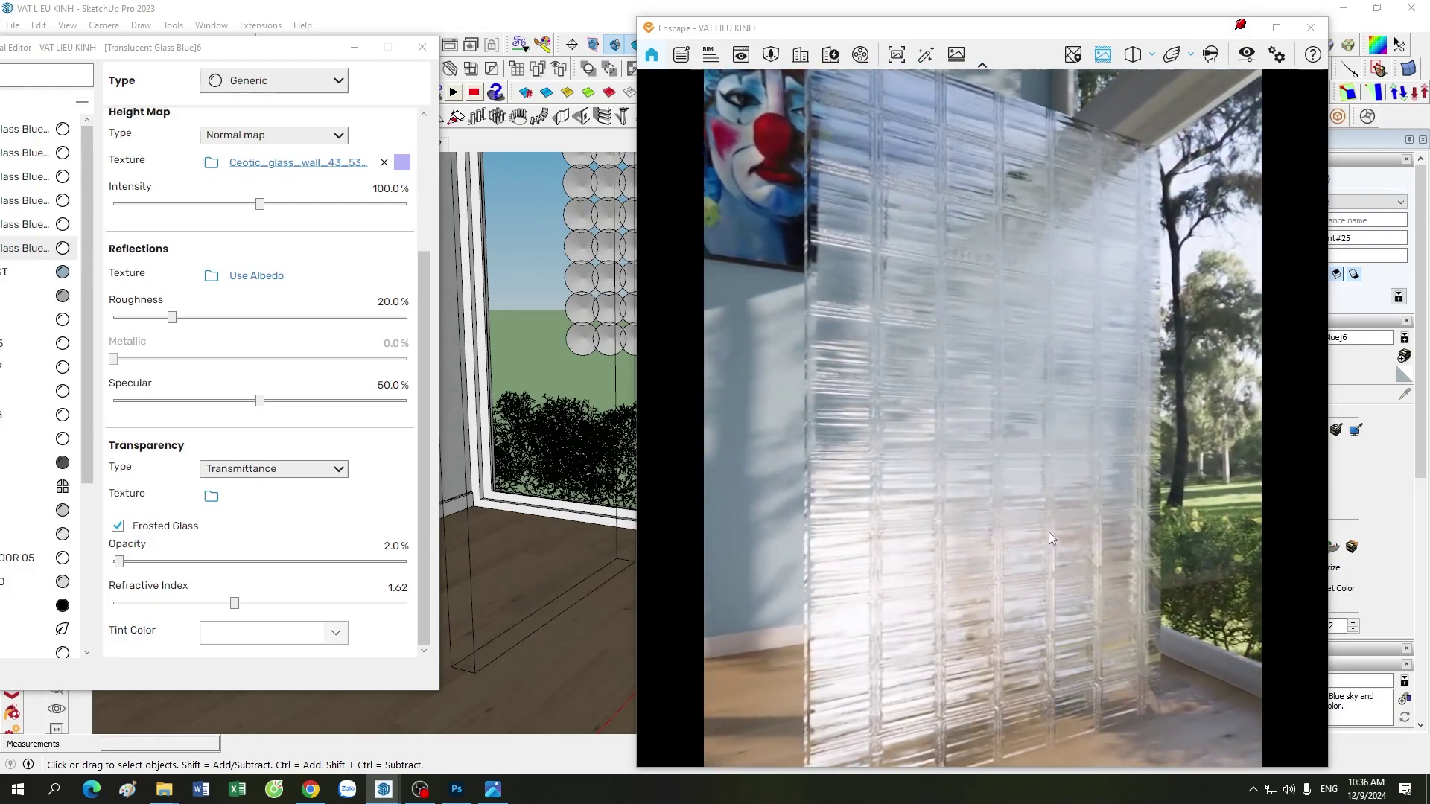
left_click_drag(388, 303, 368, 311)
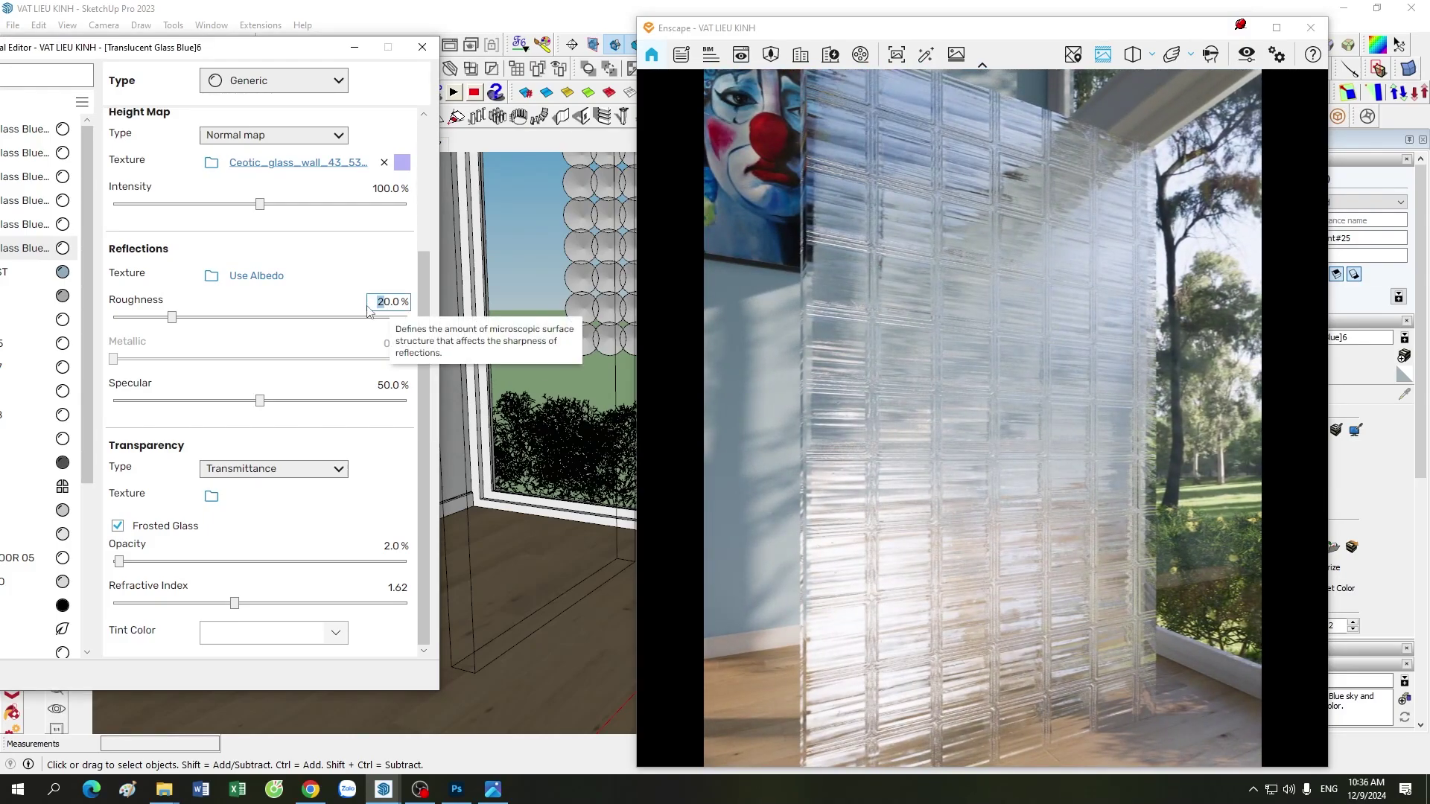
type("10")
key("Return")
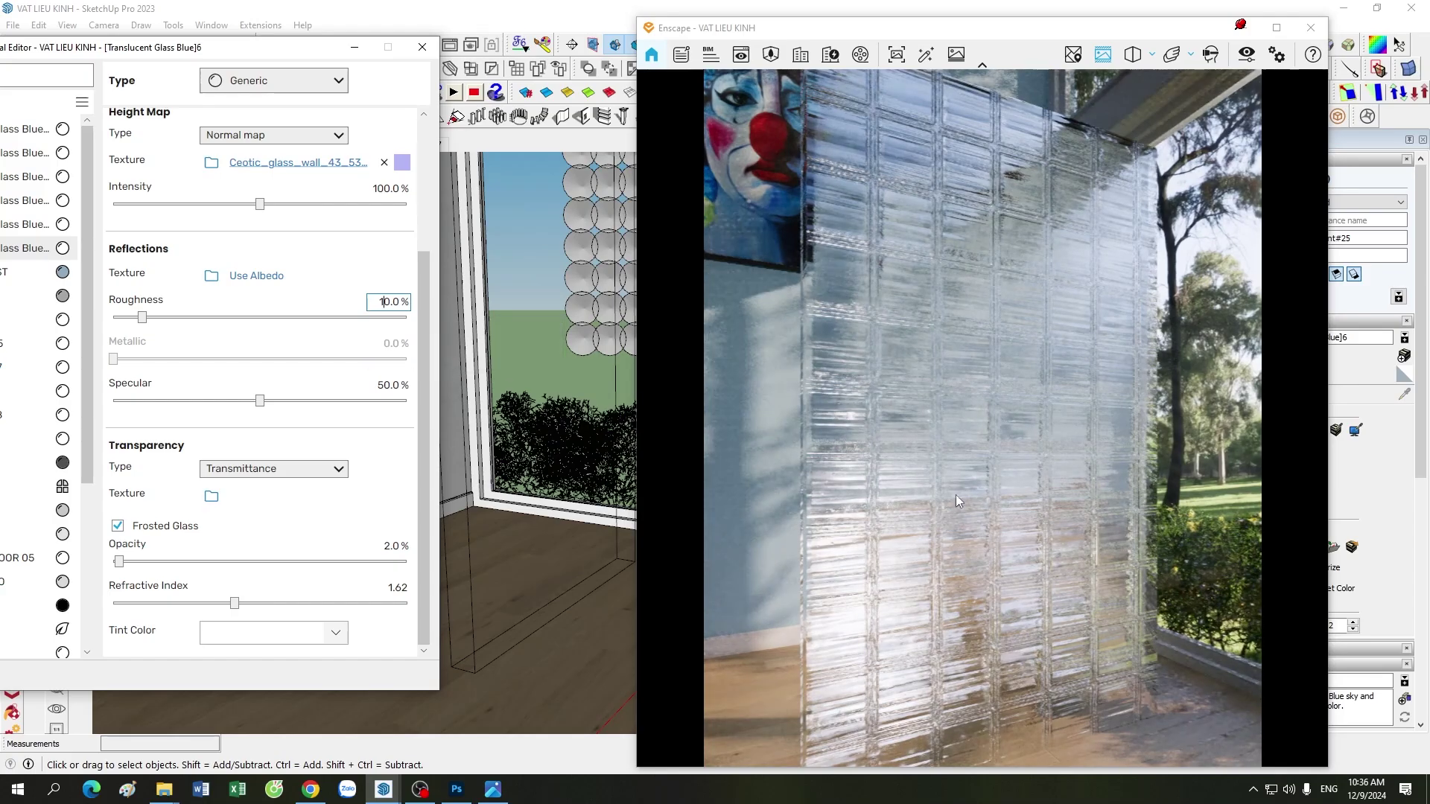
mouse_move(955, 495)
left_mouse_down()
mouse_move(961, 511)
mouse_move(906, 552)
mouse_move(937, 551)
left_mouse_up()
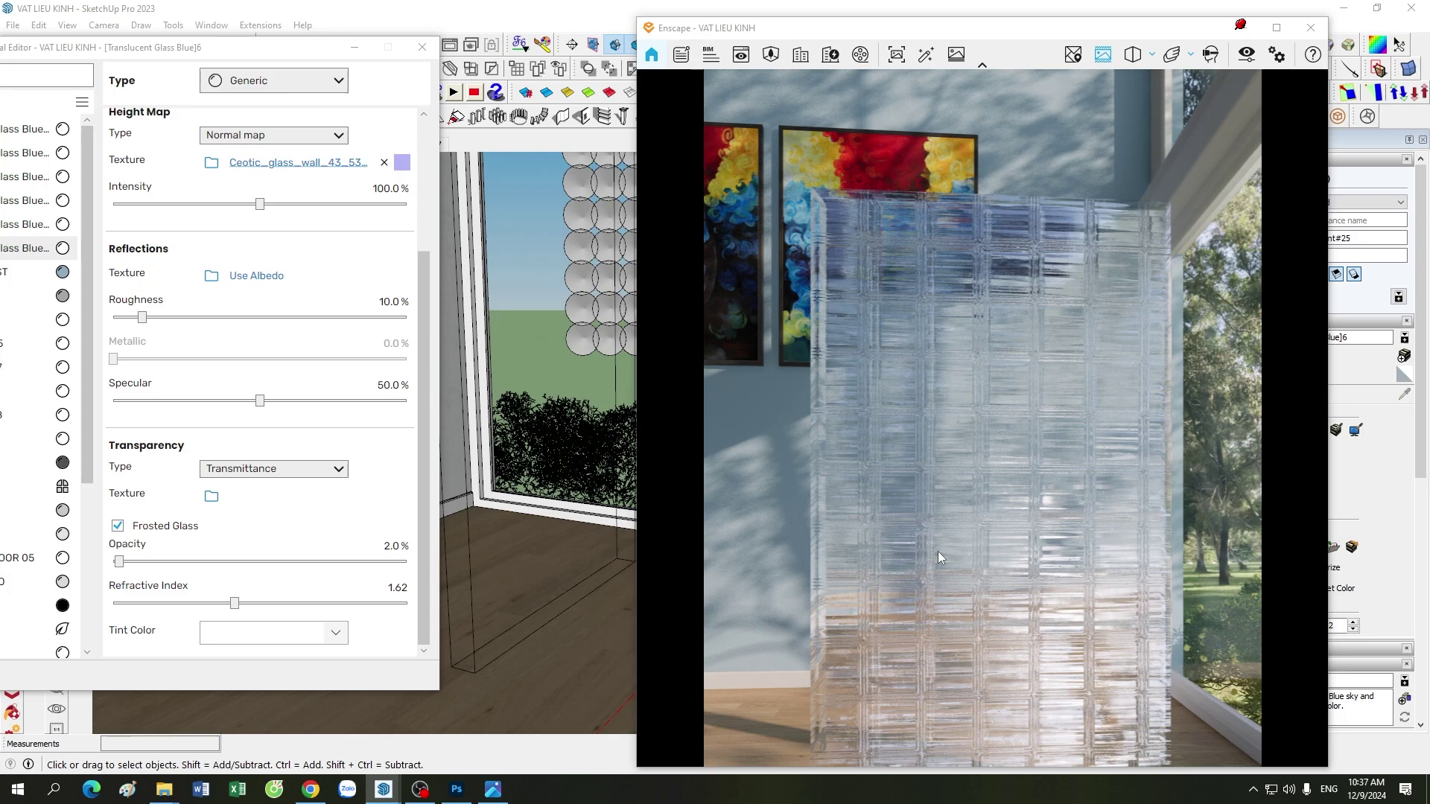
left_click_drag(937, 551, 1056, 605)
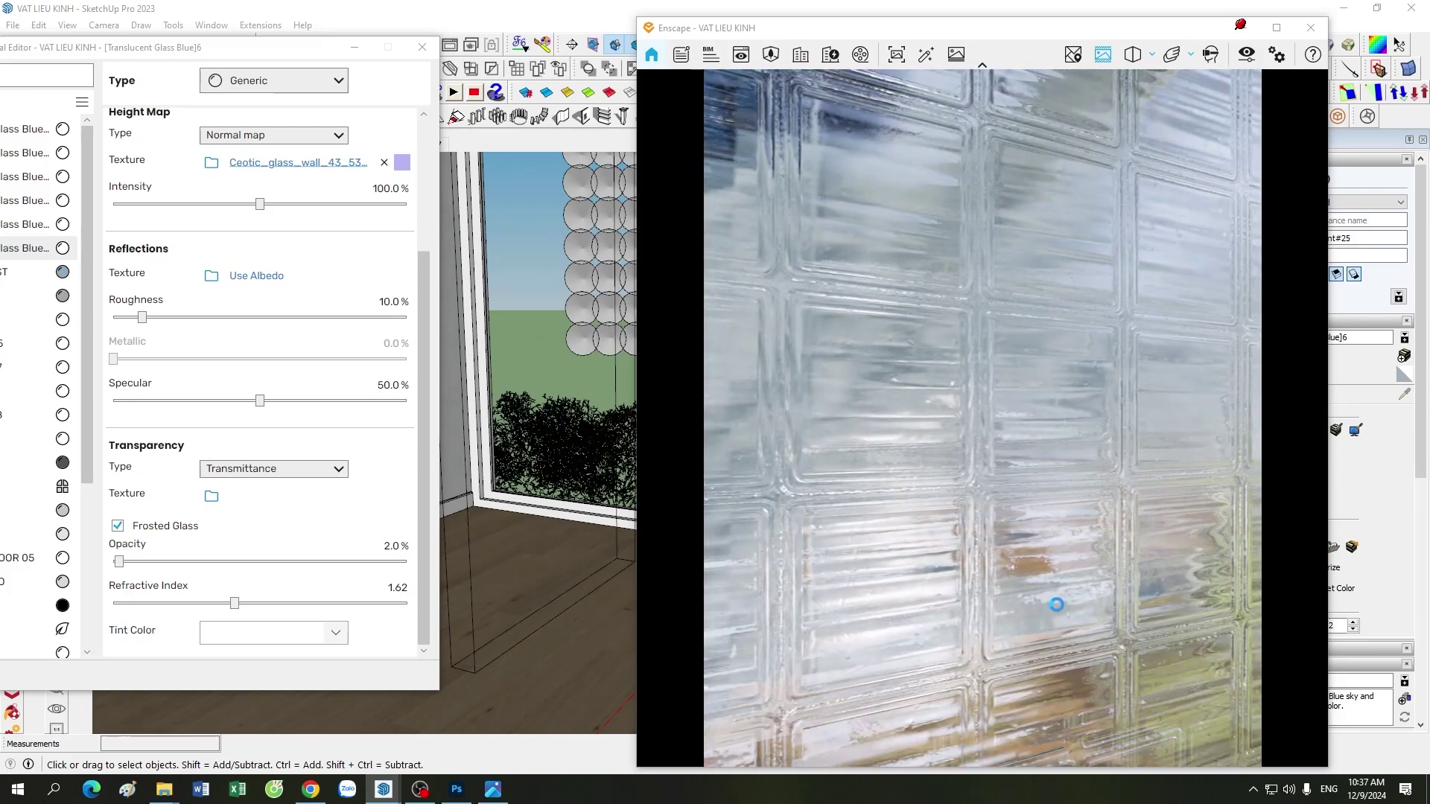
left_click_drag(1056, 604, 1088, 516)
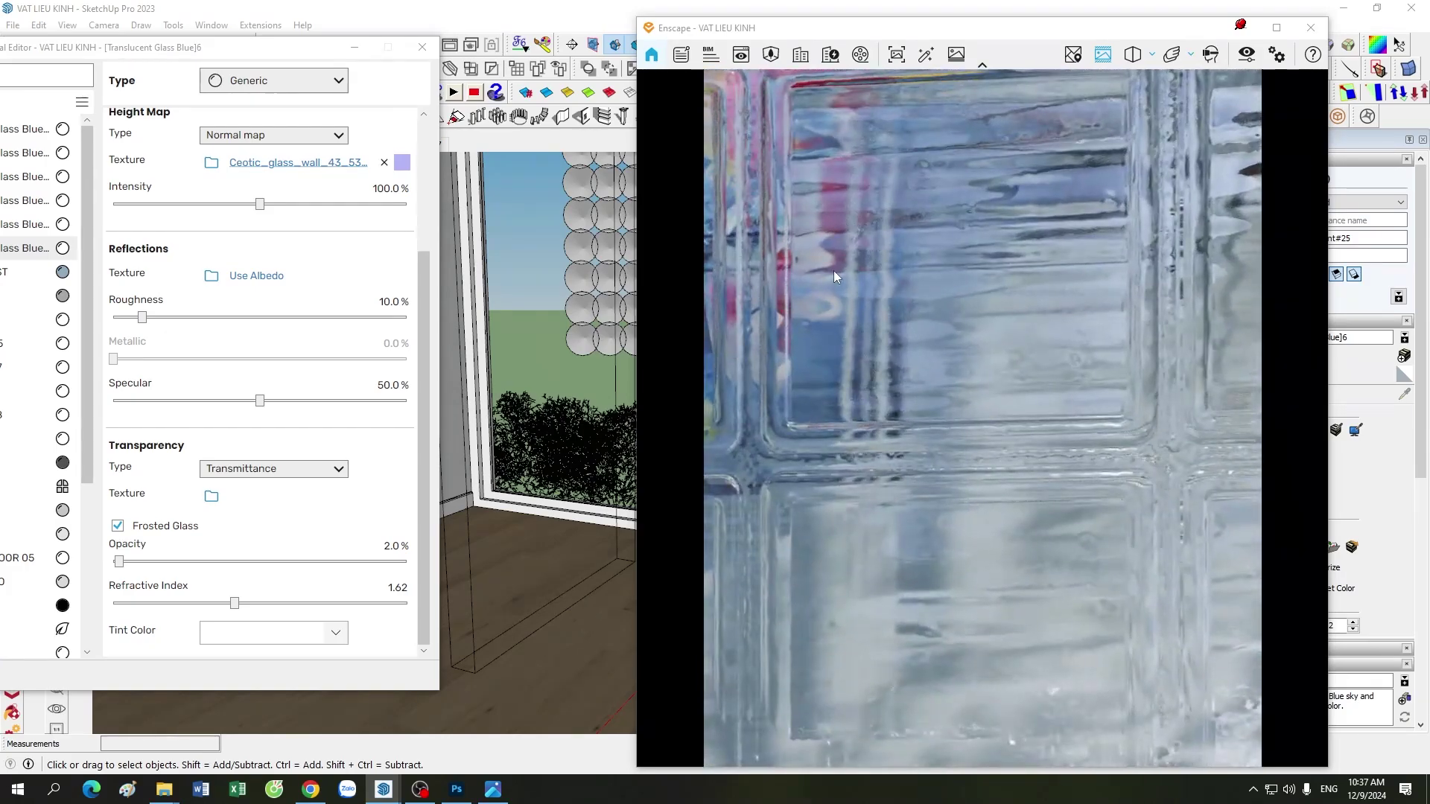
scroll(926, 505, "down", 5)
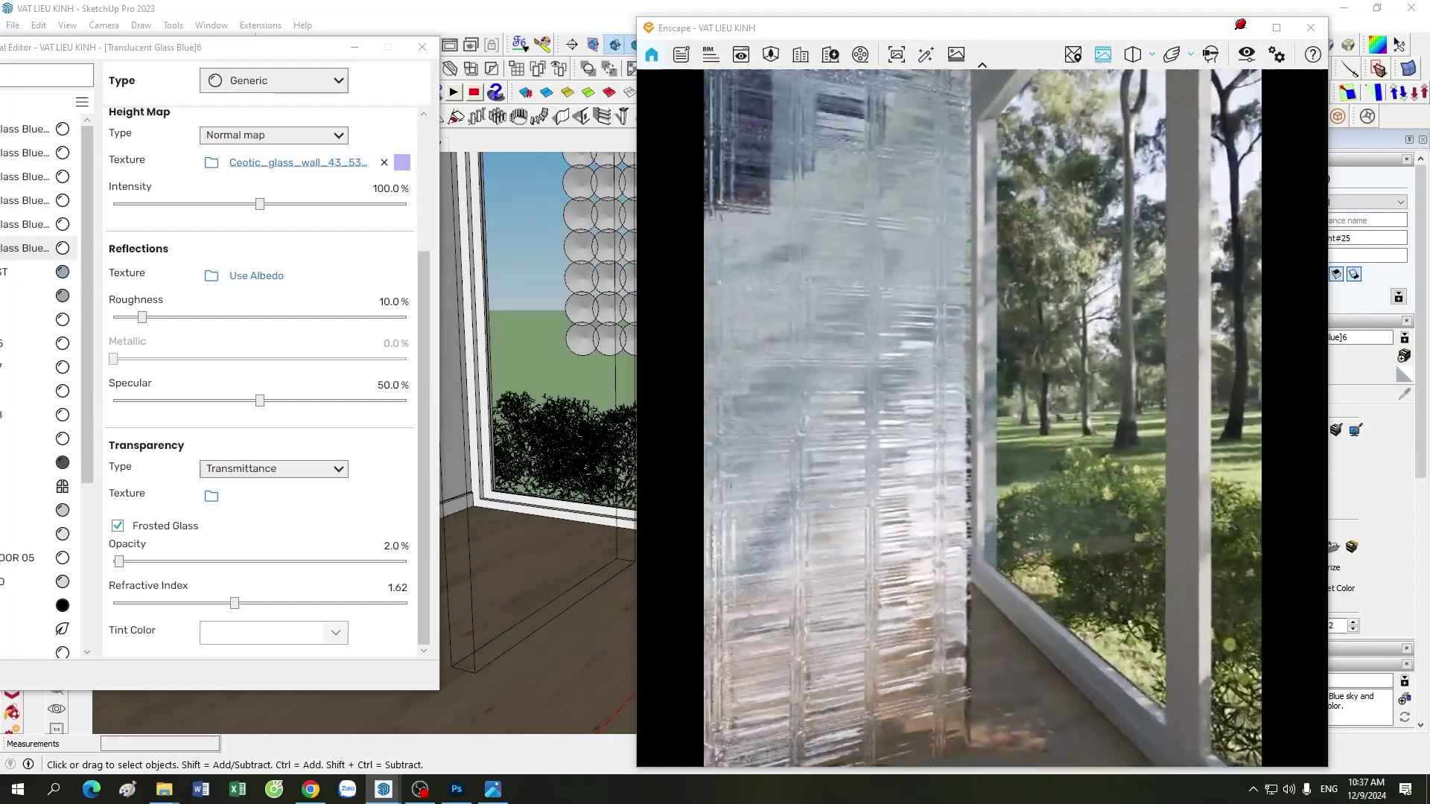
left_click_drag(977, 525, 1048, 528)
scroll(1048, 529, "up", 5)
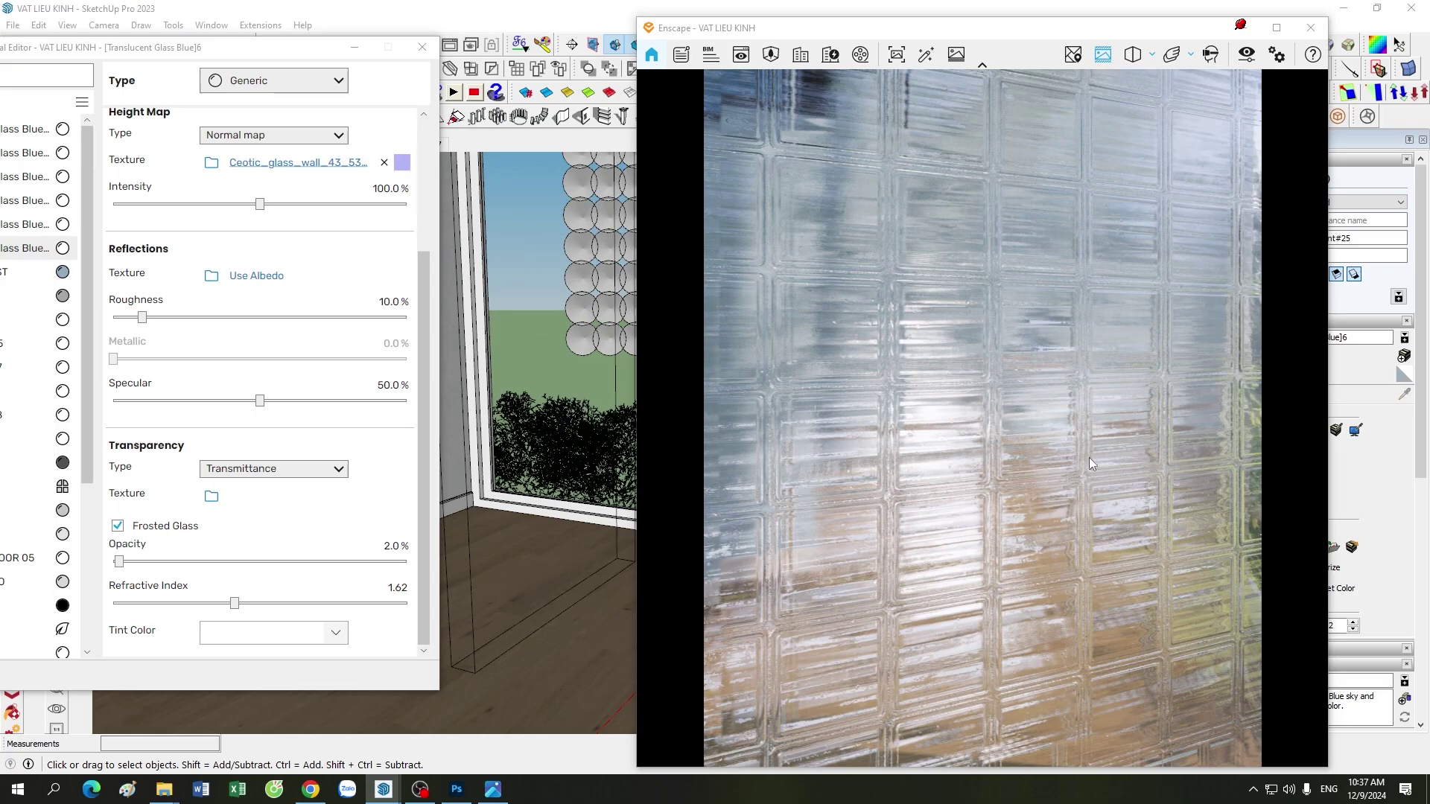
scroll(1089, 457, "down", 5)
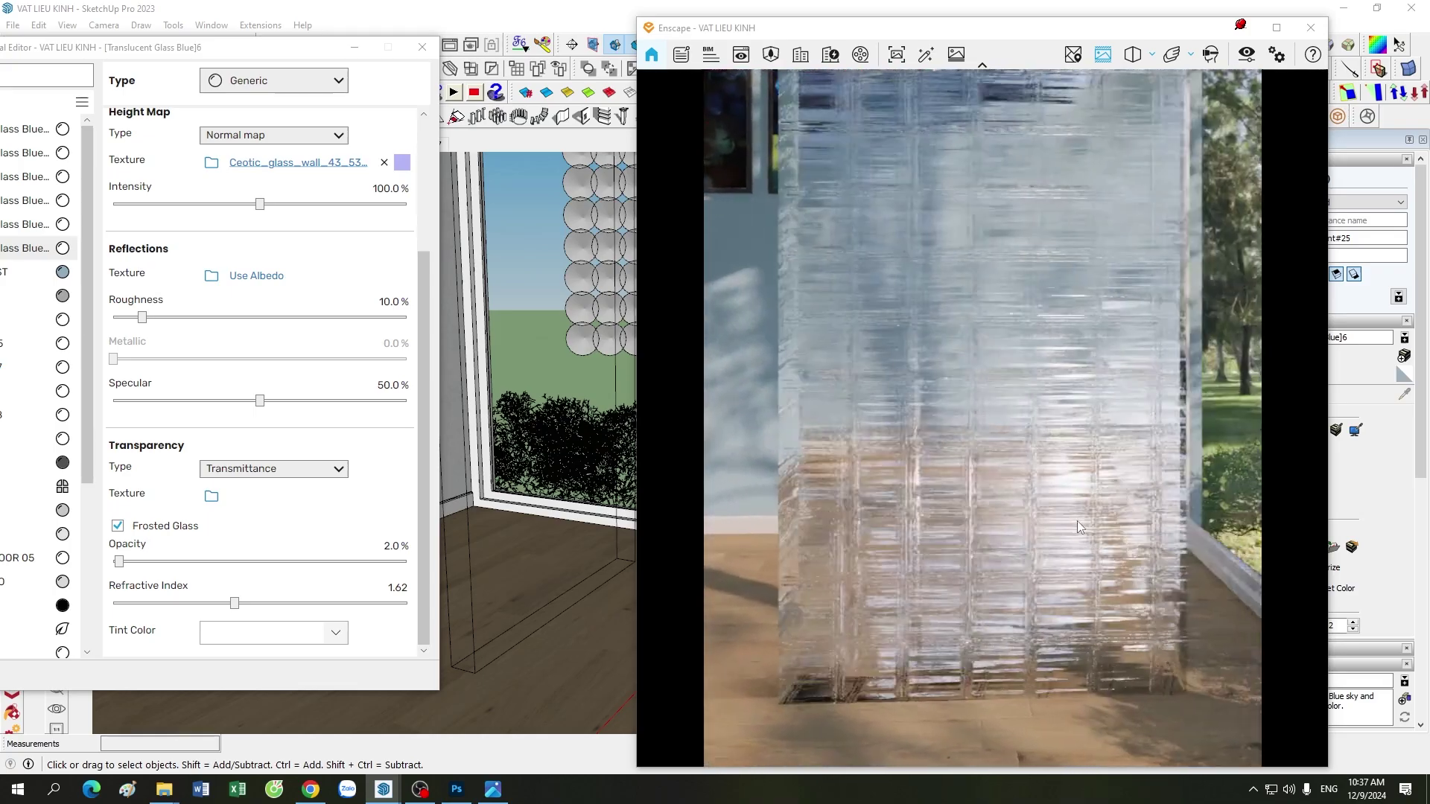
scroll(1065, 522, "up", 5)
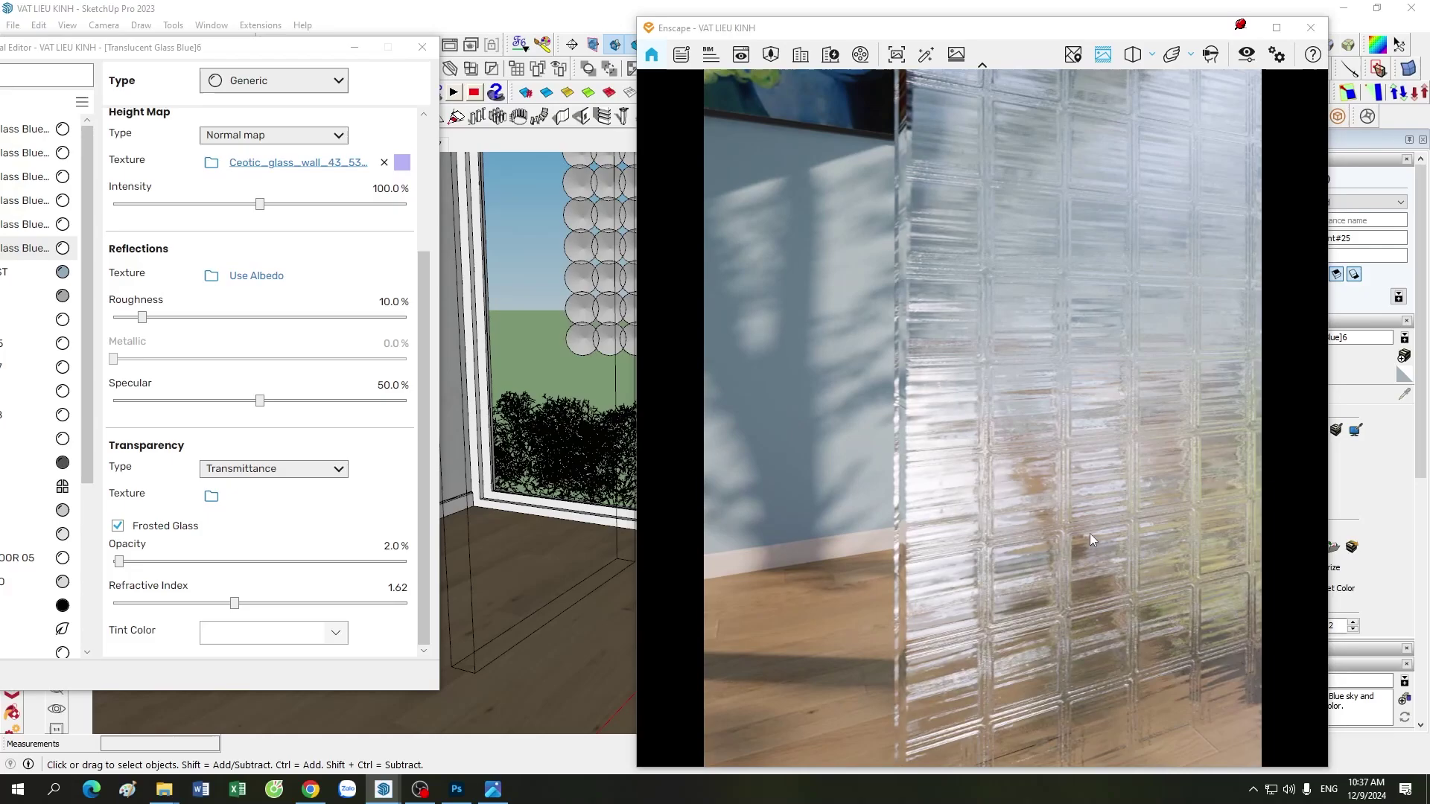
scroll(1081, 535, "up", 3)
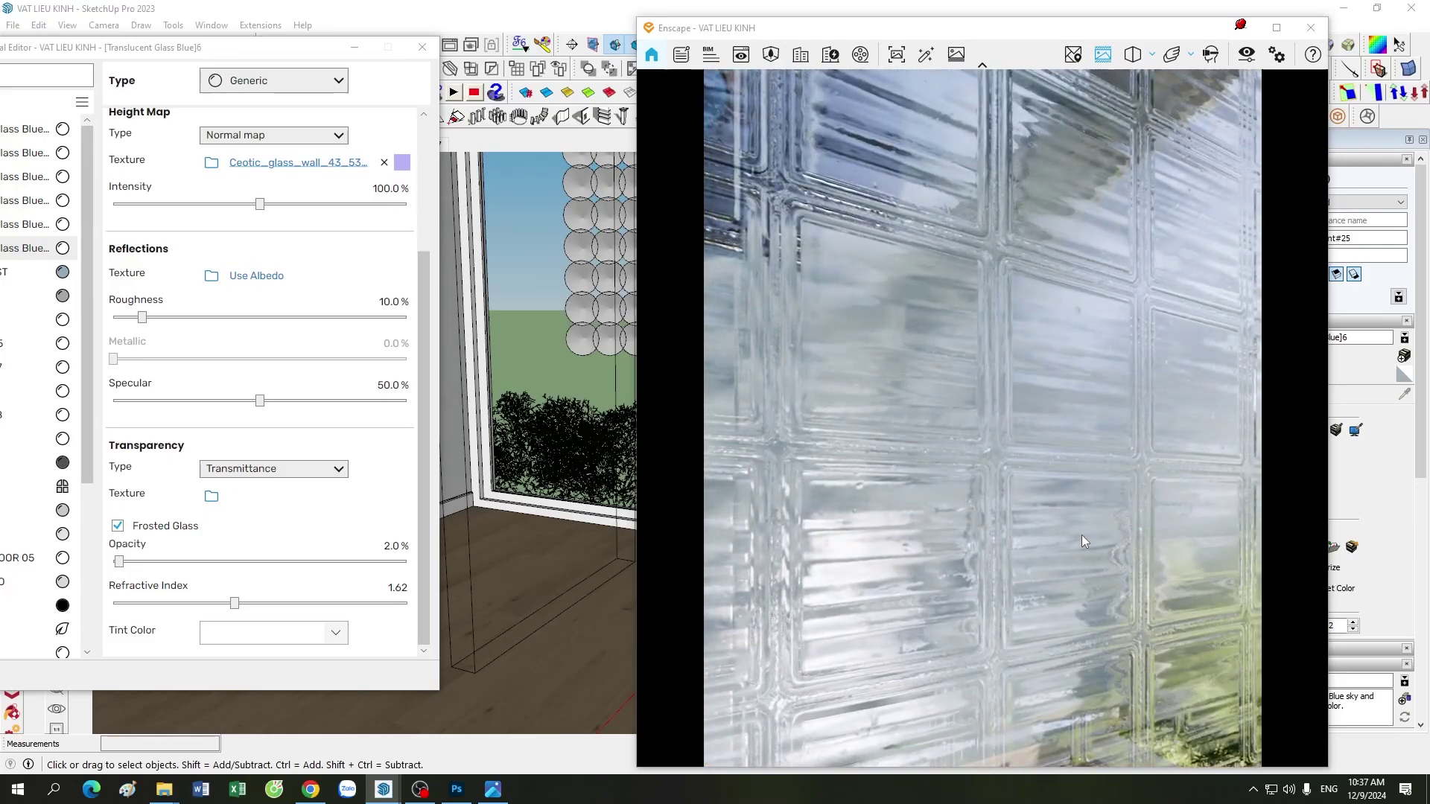
scroll(1061, 557, "down", 3)
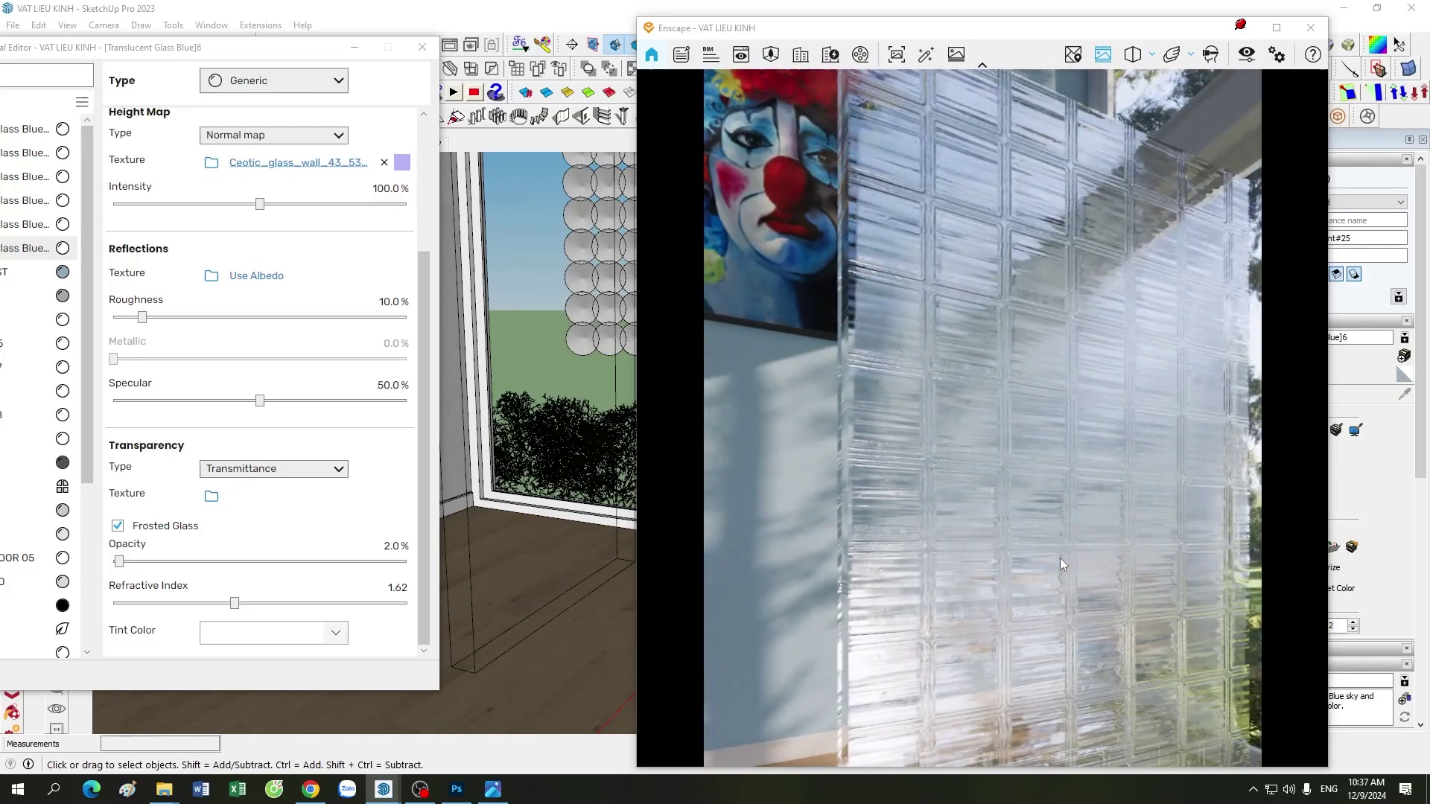
scroll(1031, 566, "up", 3)
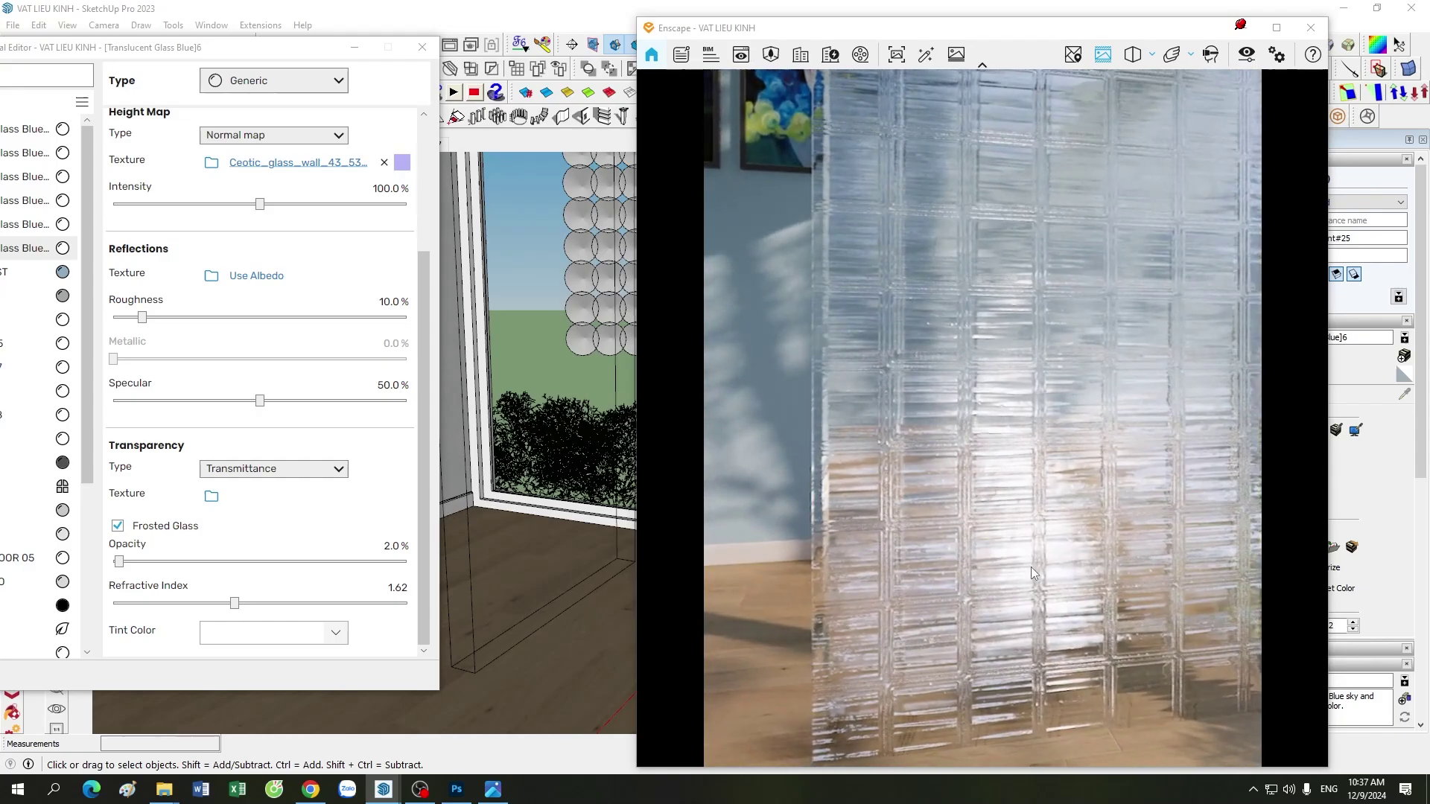
scroll(1031, 566, "down", 3)
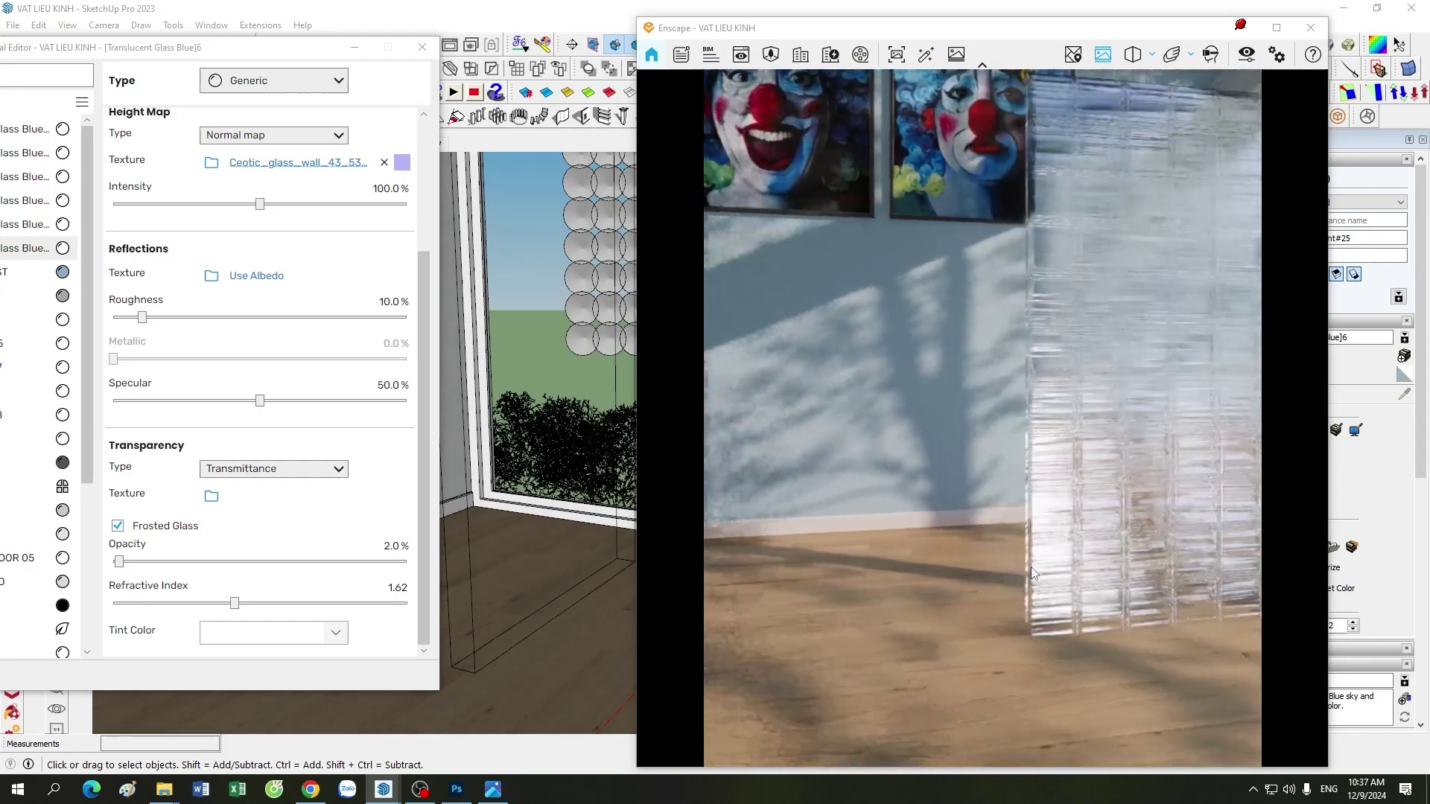
scroll(1017, 574, "up", 3)
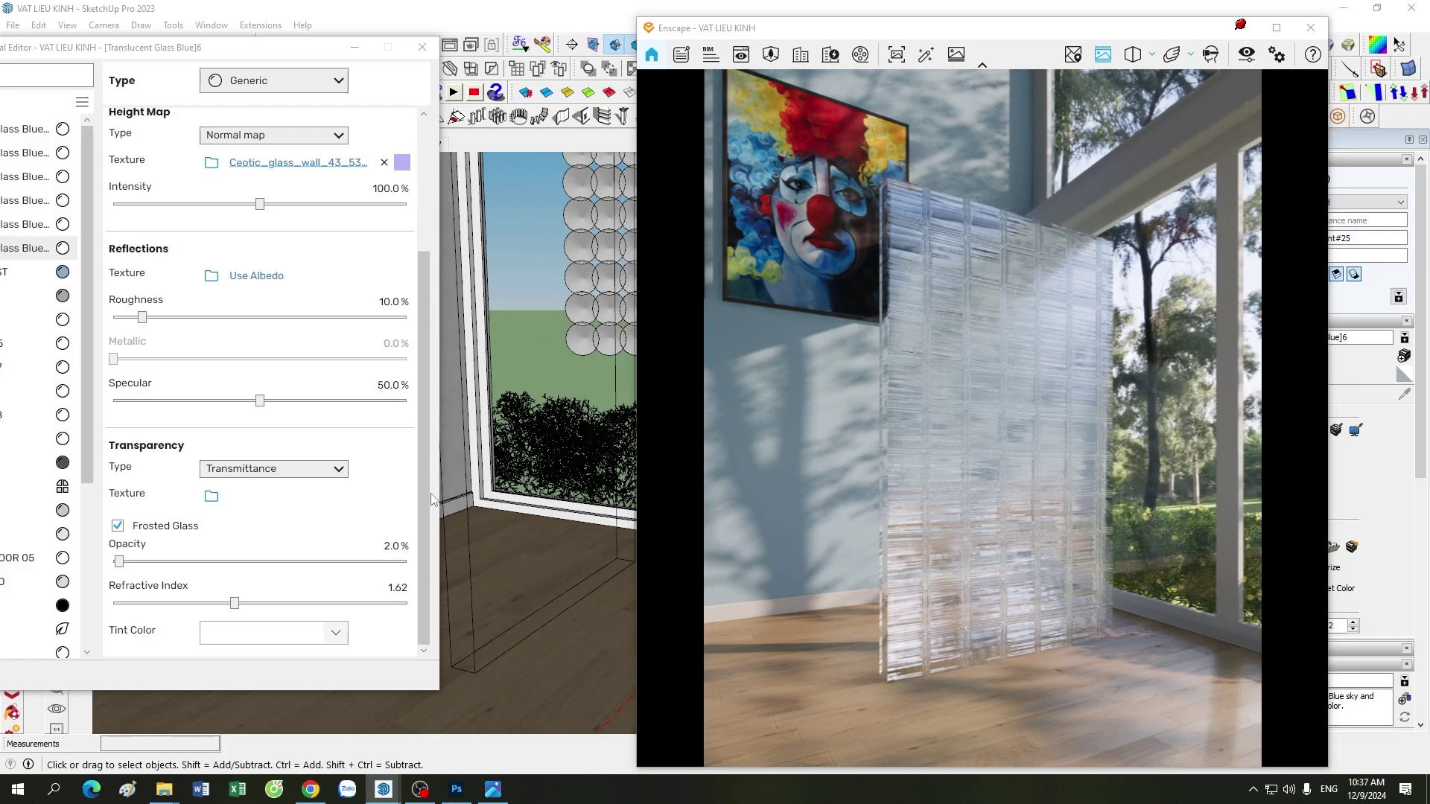
left_click_drag(432, 499, 415, 373)
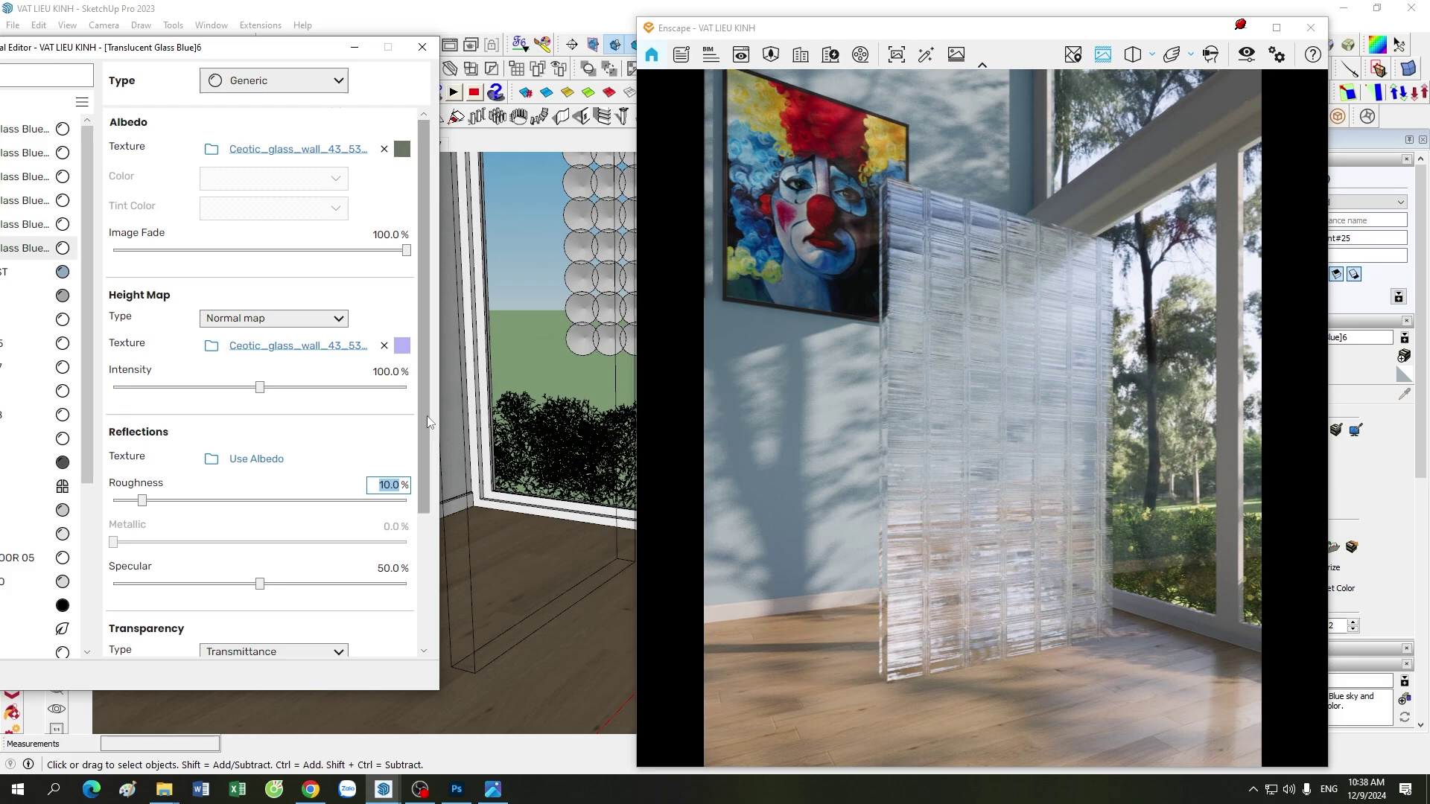
mouse_move(427, 418)
left_mouse_down()
mouse_move(423, 558)
mouse_move(444, 143)
left_mouse_up()
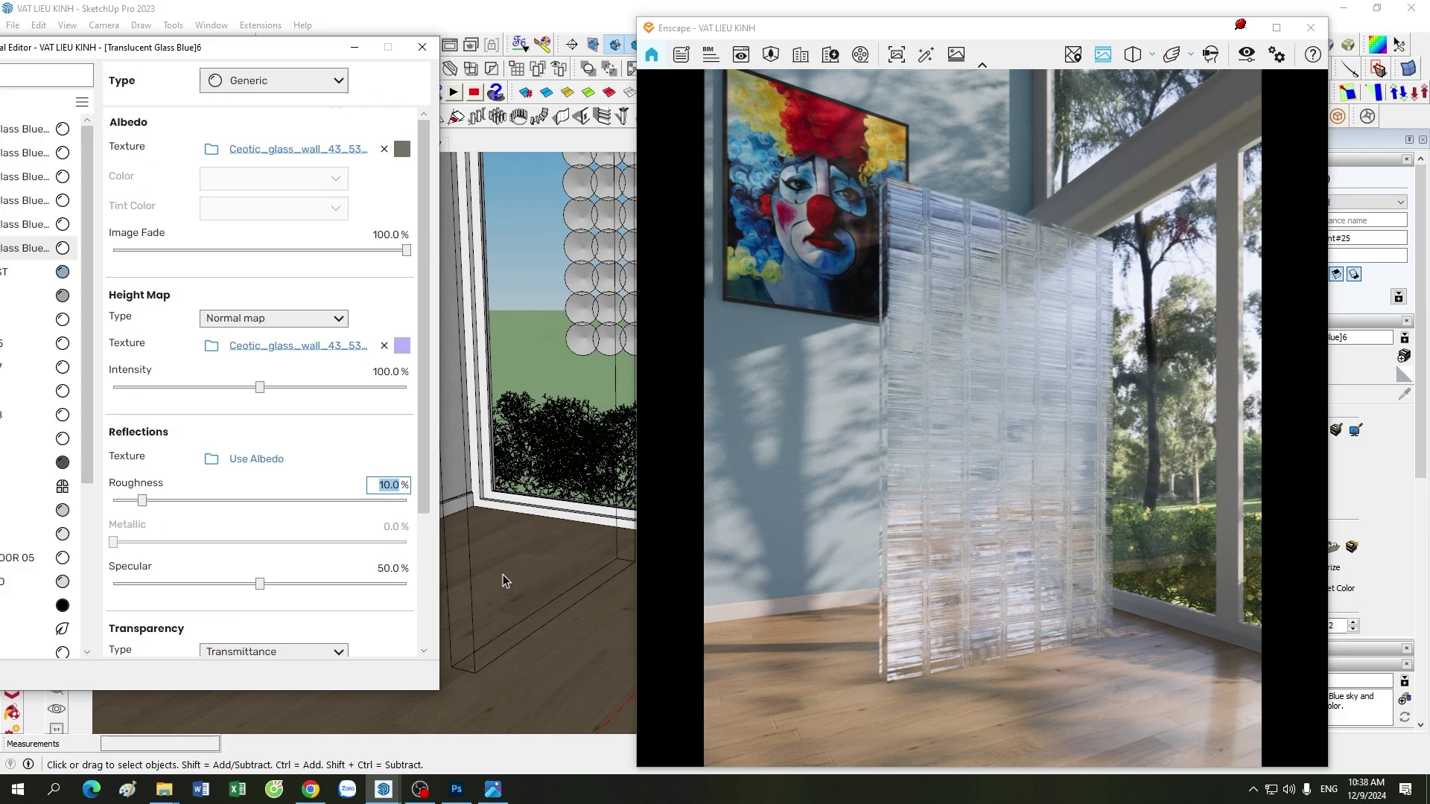
left_click_drag(422, 486, 424, 618)
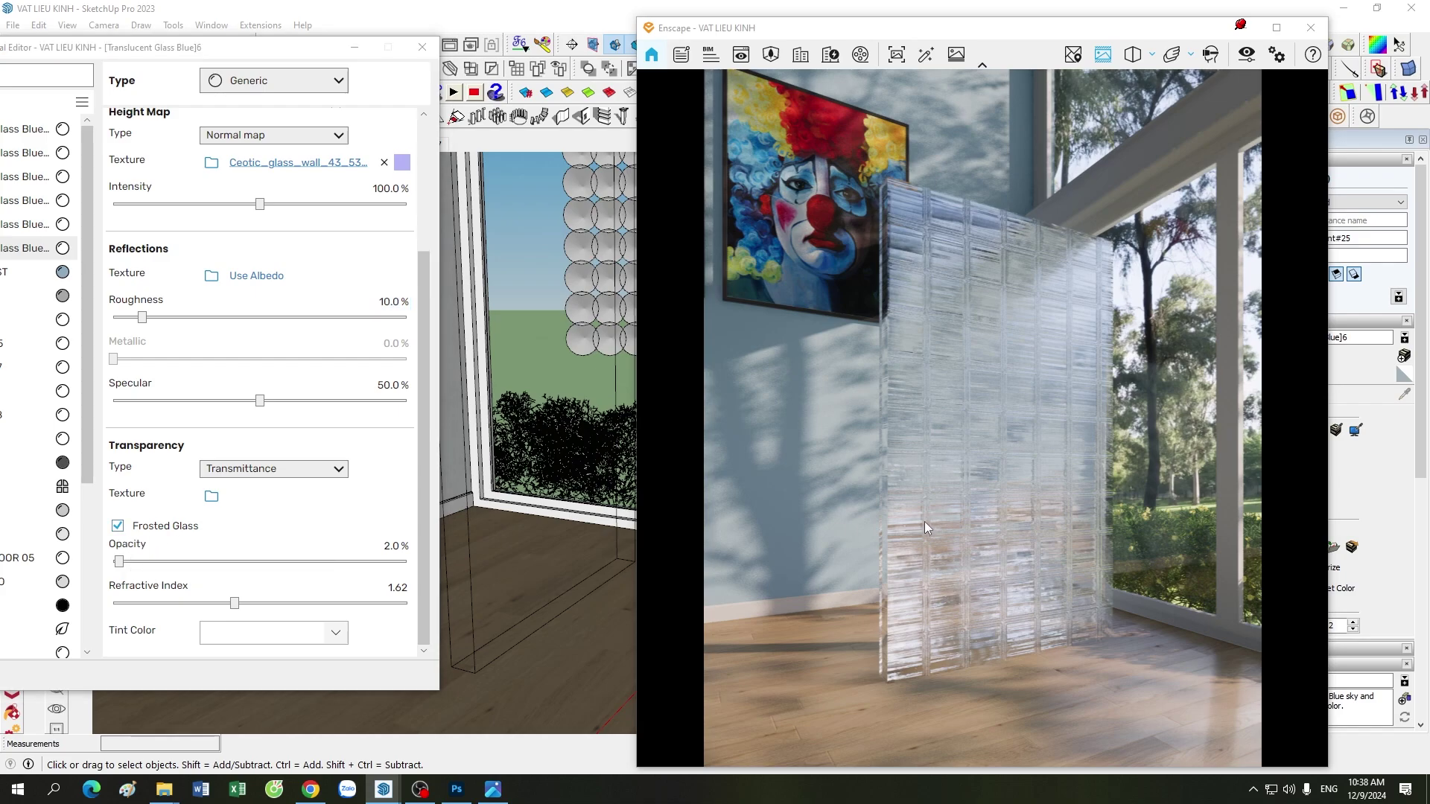
left_click_drag(923, 521, 994, 523)
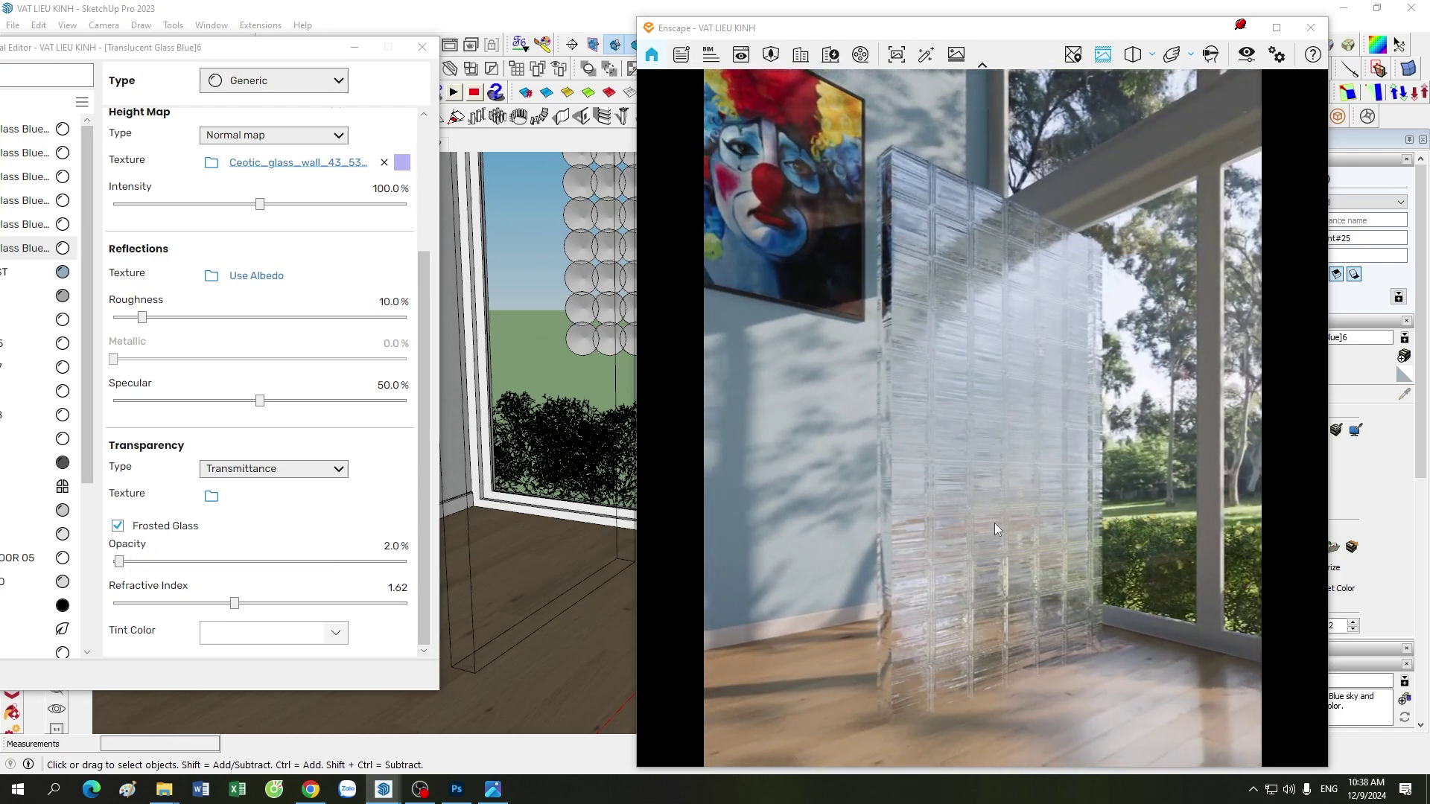
left_click(119, 528)
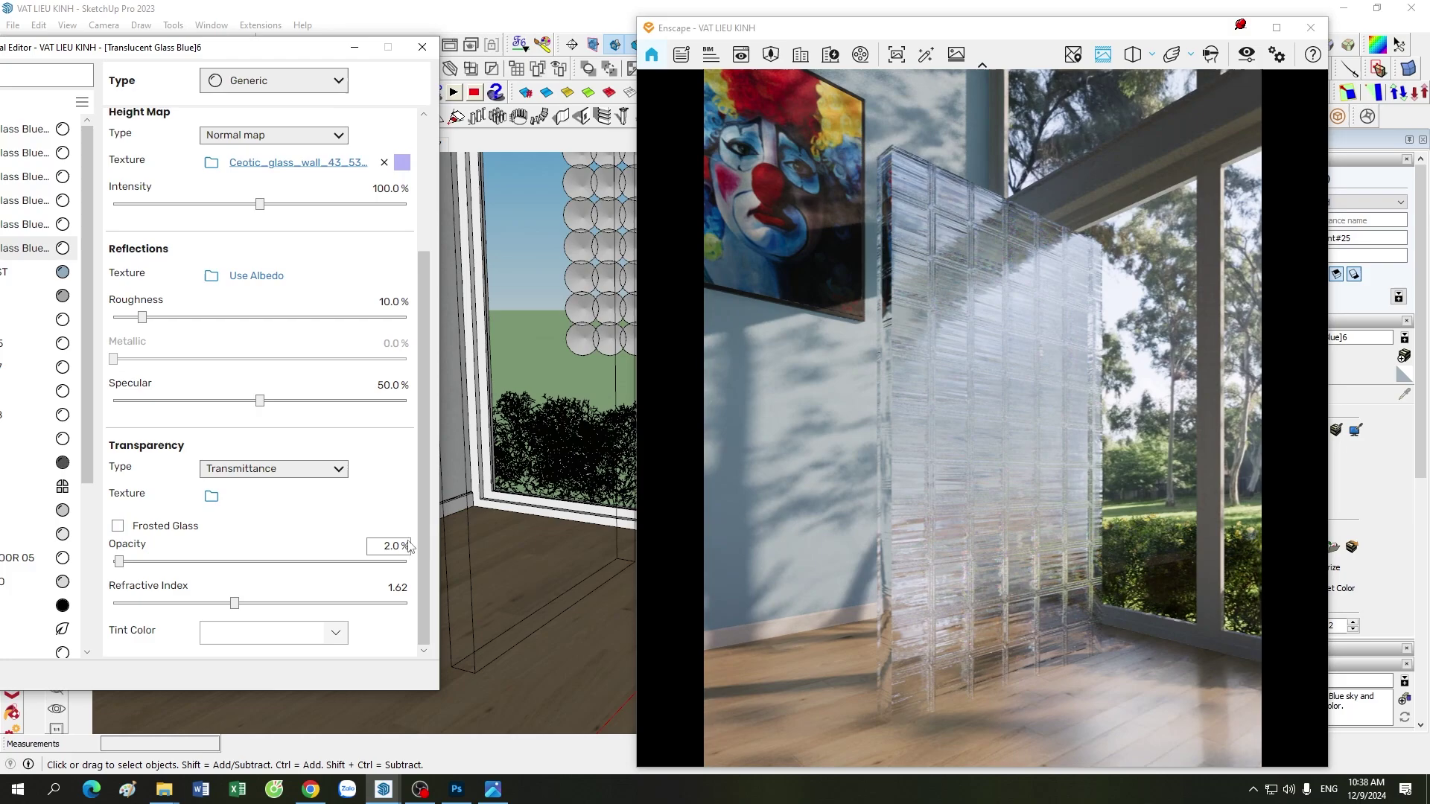
left_click_drag(142, 318, 110, 318)
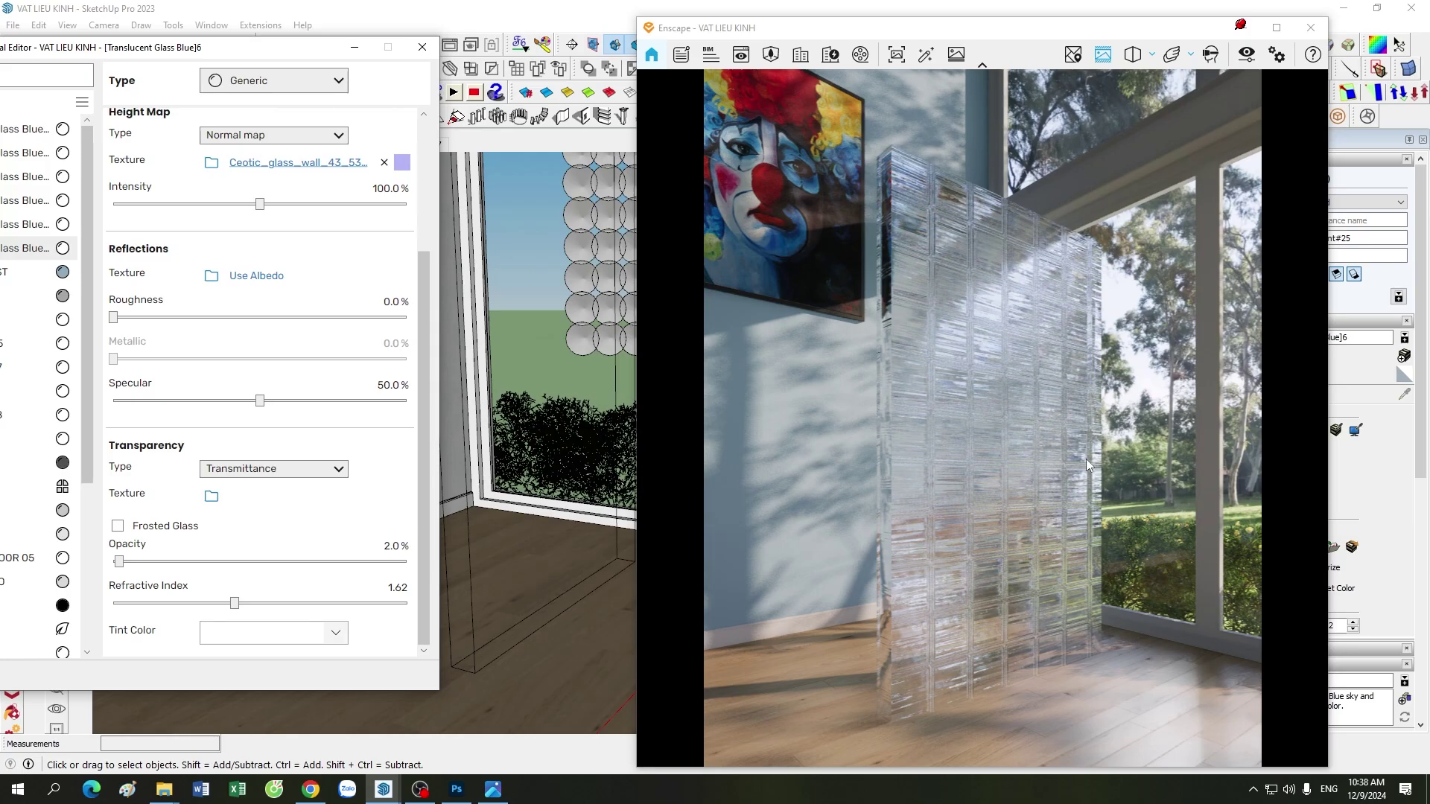
mouse_move(1062, 593)
left_mouse_down()
mouse_move(1013, 601)
mouse_move(836, 316)
mouse_move(913, 529)
mouse_move(998, 520)
left_mouse_up()
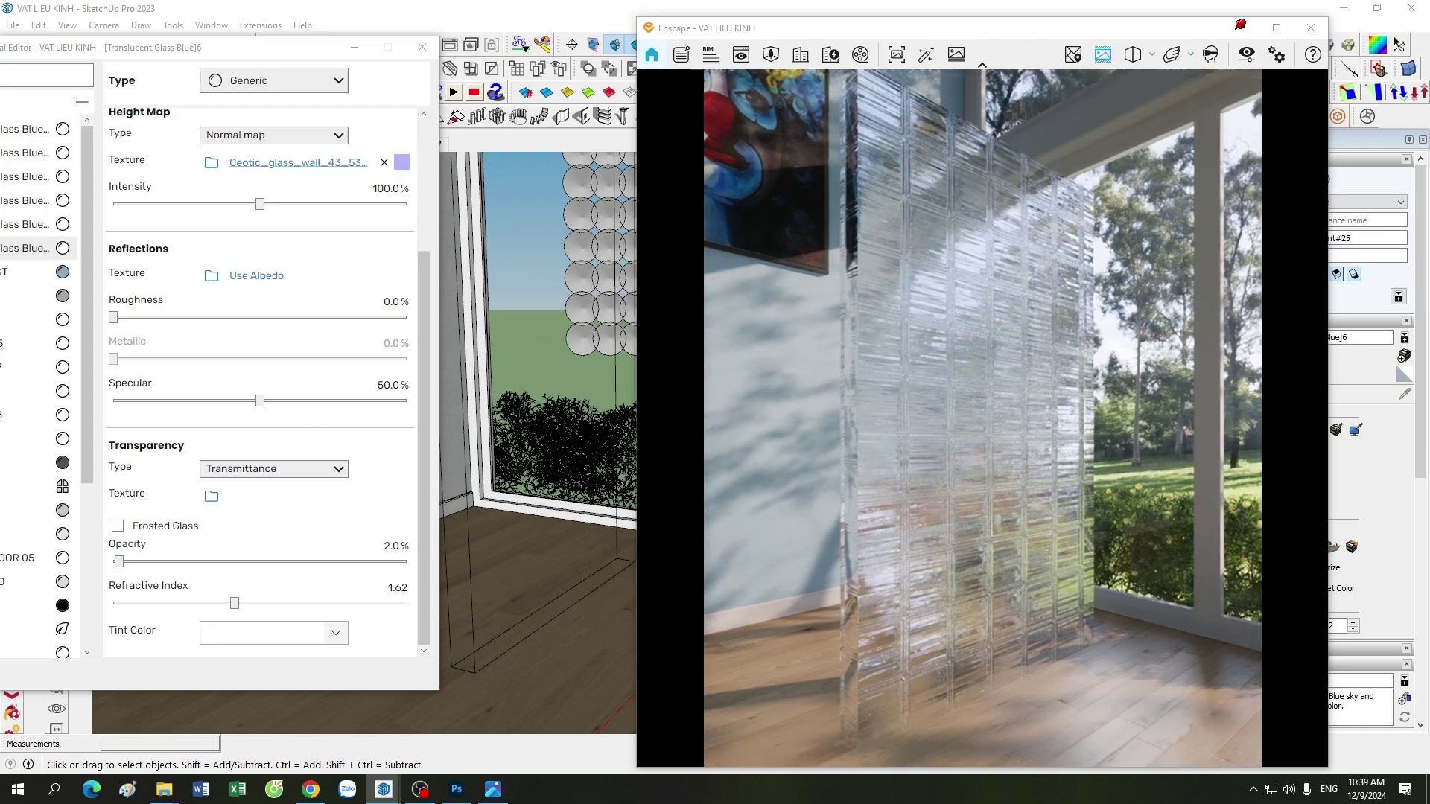
Turn Frosted Glass back on for the glass-block wall material
scroll(917, 529, "down", 3)
scroll(917, 529, "up", 3)
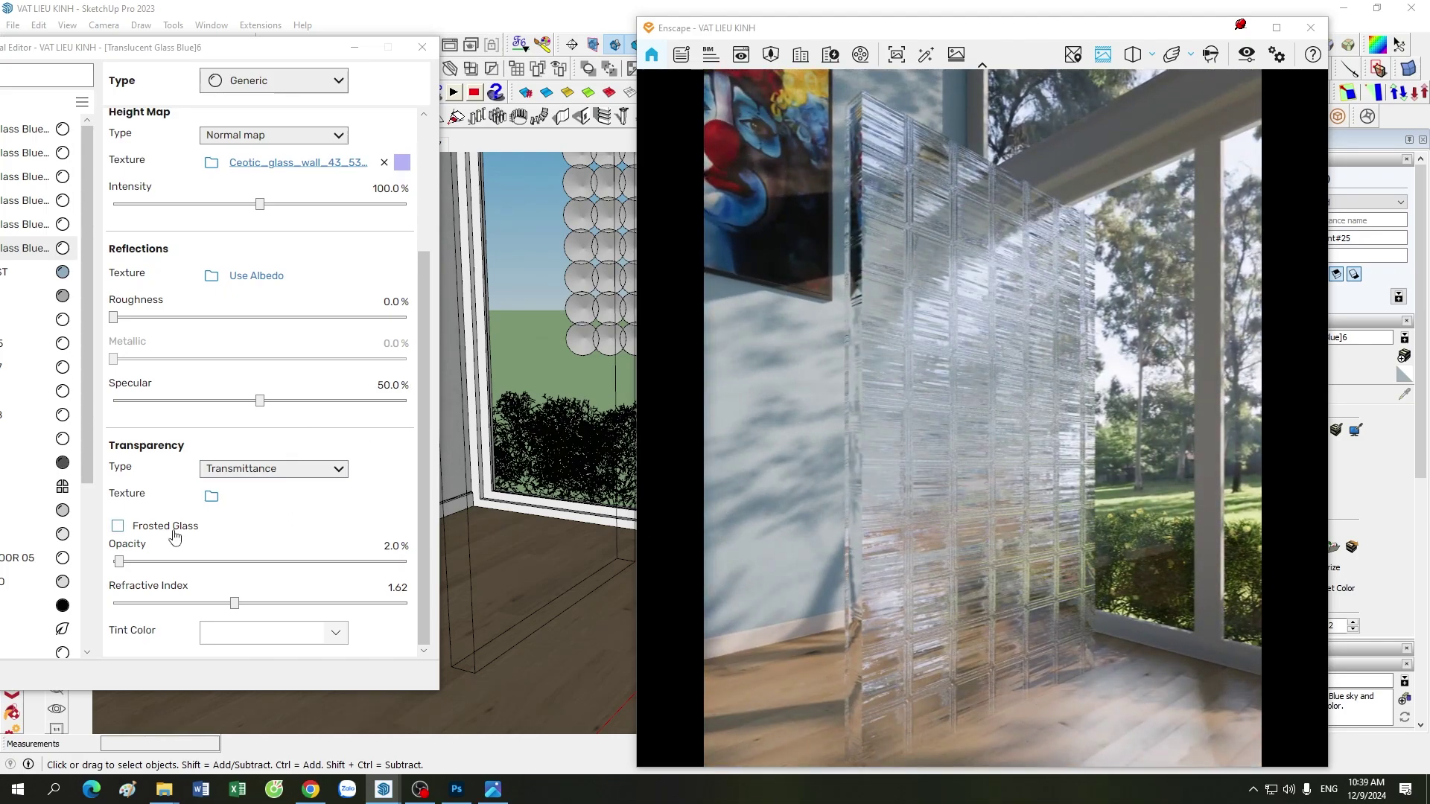
left_click(118, 526)
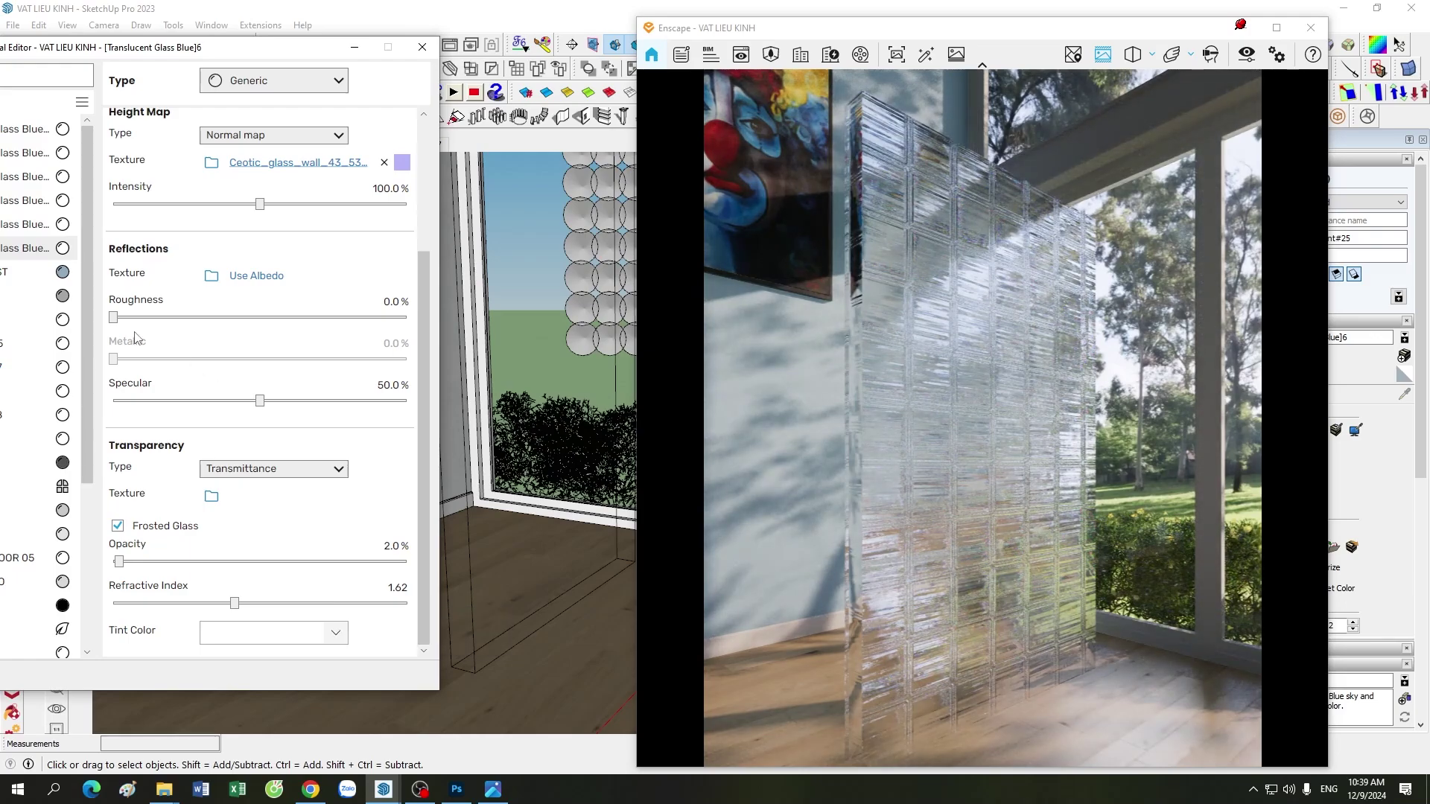
scroll(385, 297, "up", 1)
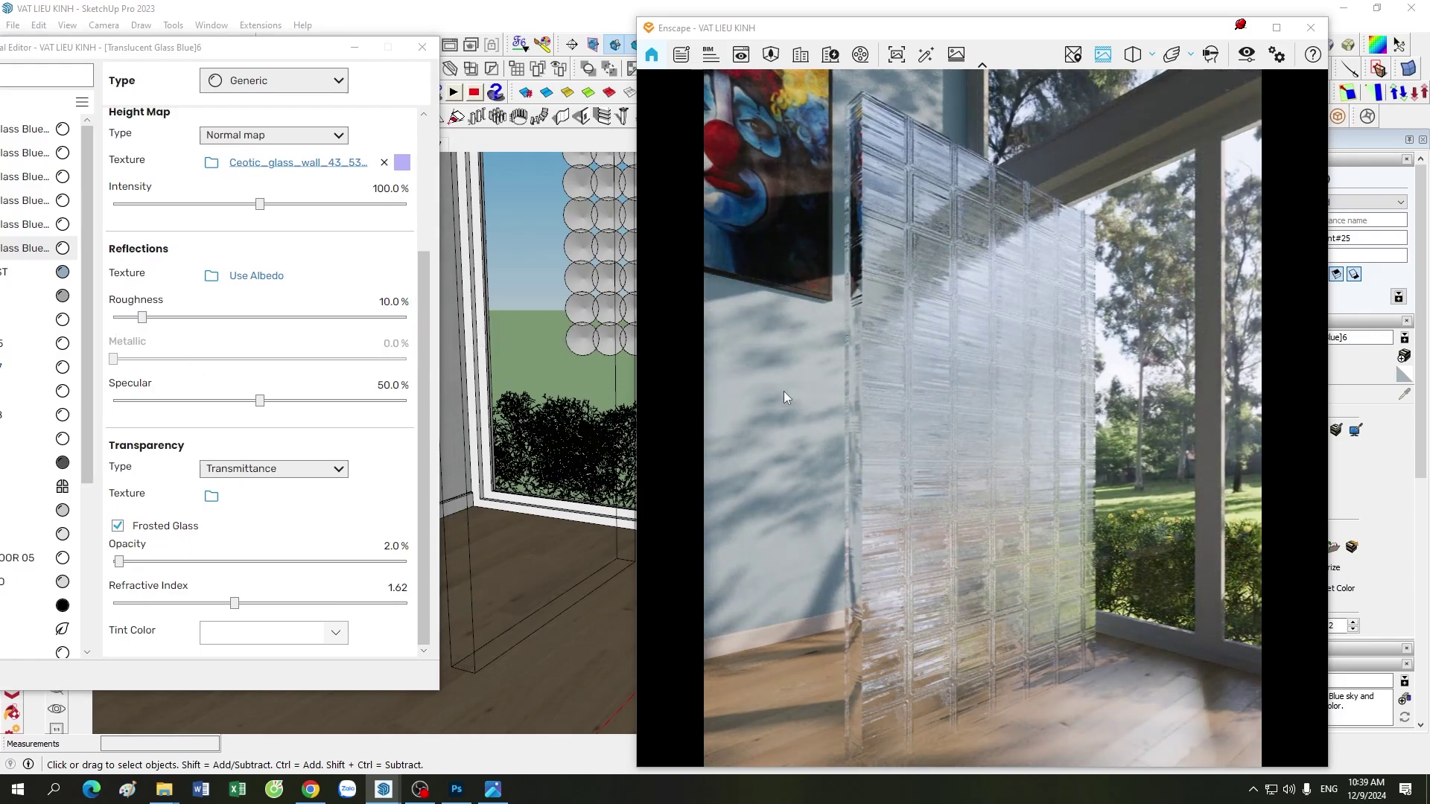
left_click_drag(783, 391, 823, 412)
scroll(824, 413, "up", 3)
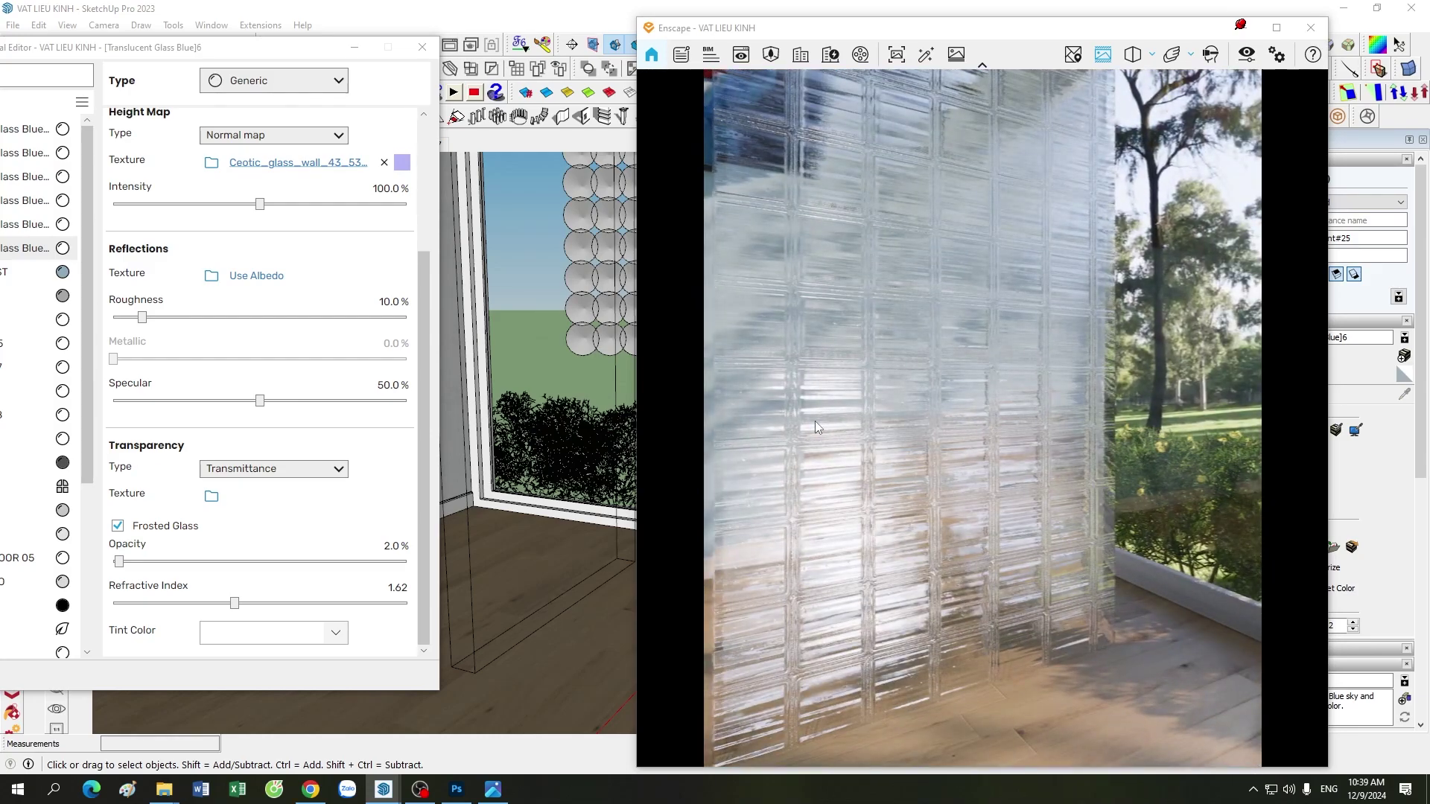
Orbit the render view around the glass-block wall to inspect the frosted result
left_click_drag(815, 422, 923, 438)
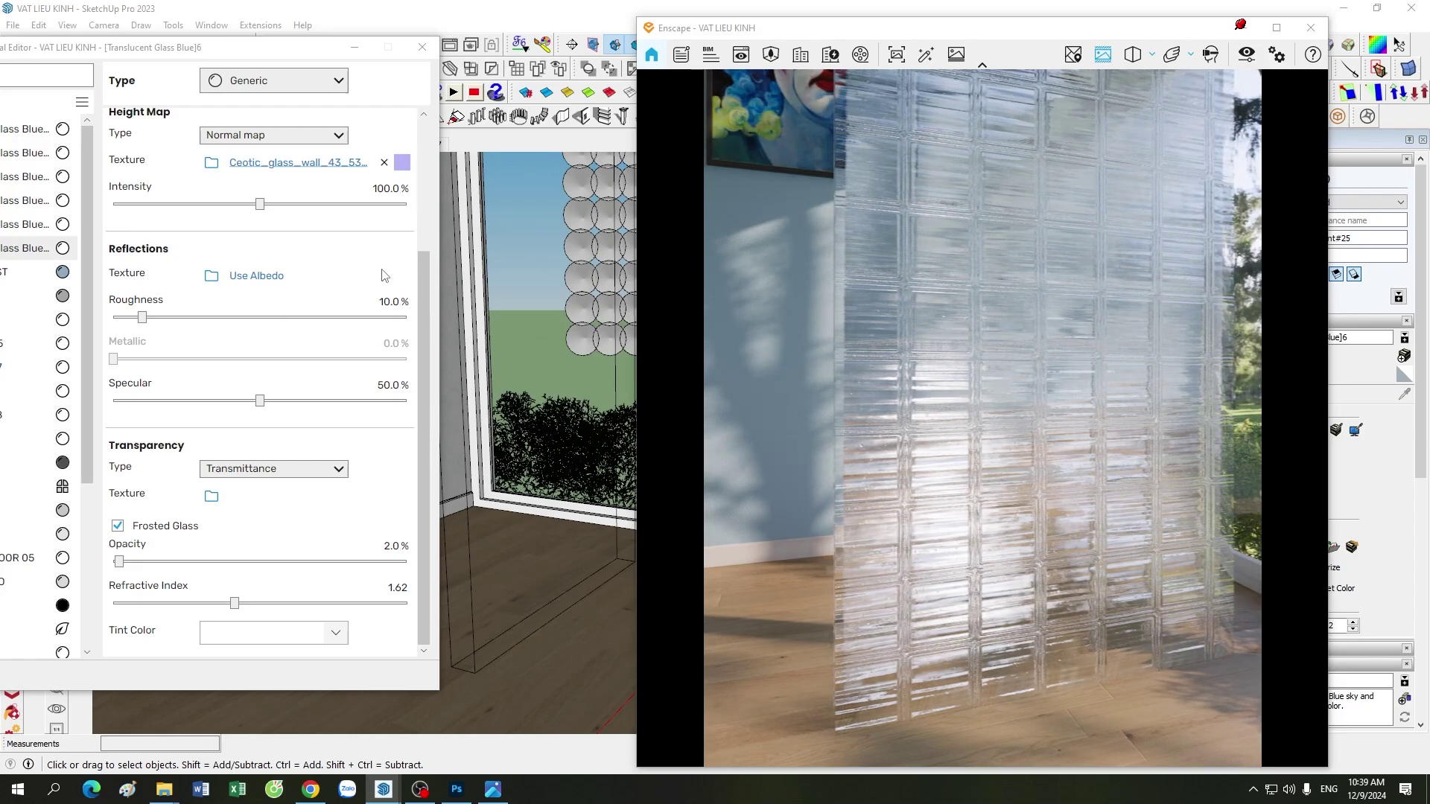
left_click_drag(978, 480, 1066, 467)
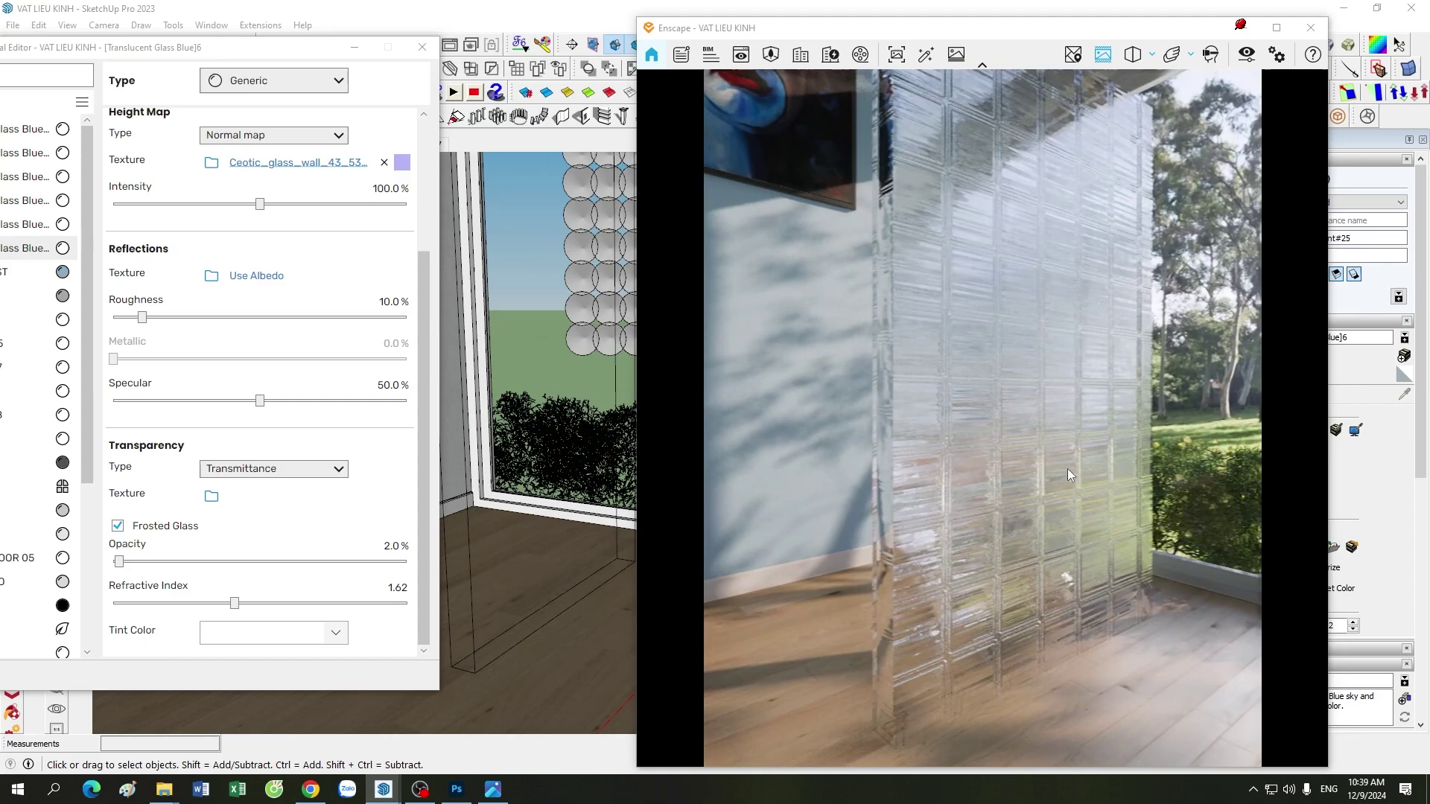
scroll(1065, 472, "down", 5)
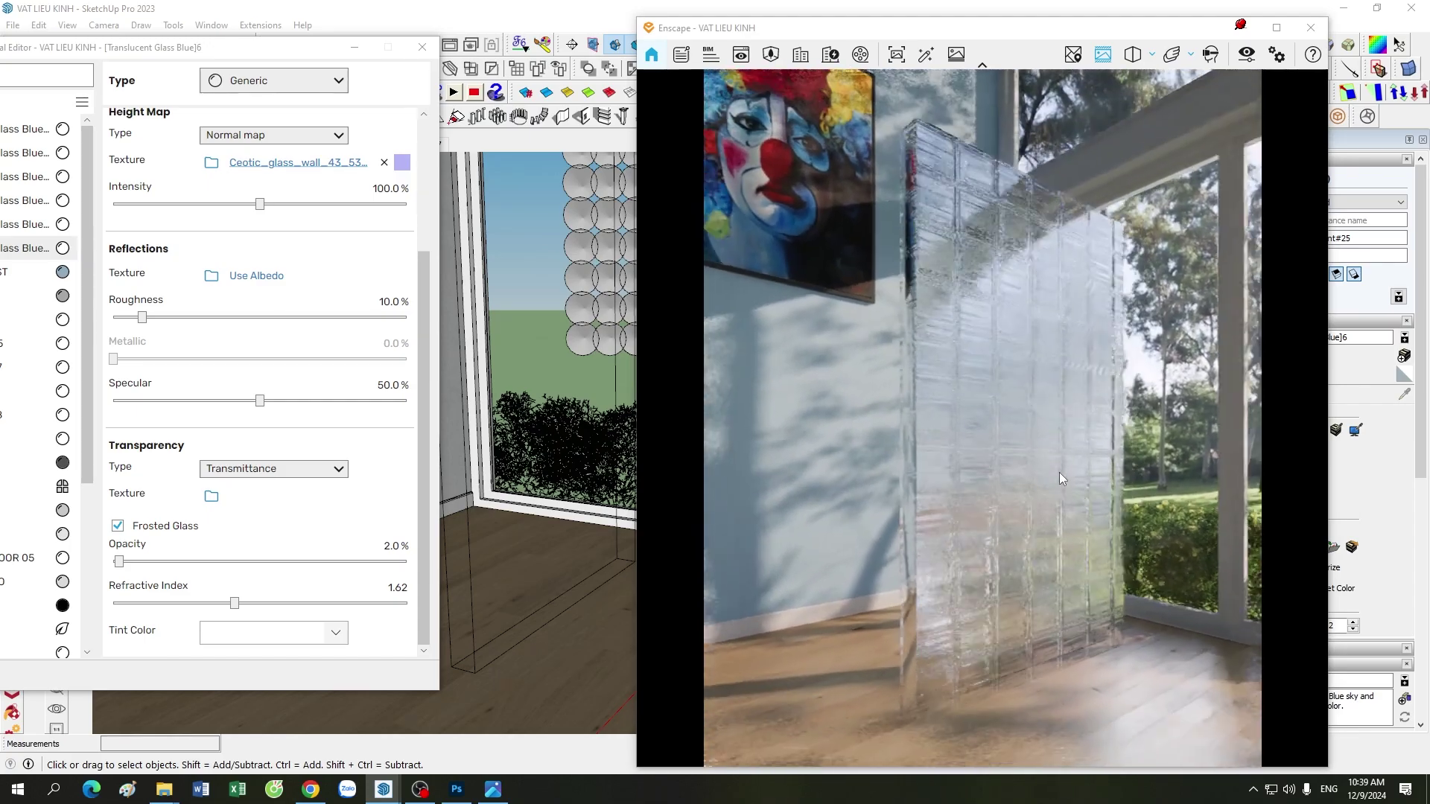
scroll(1058, 472, "up", 5)
left_click_drag(1057, 472, 1141, 431)
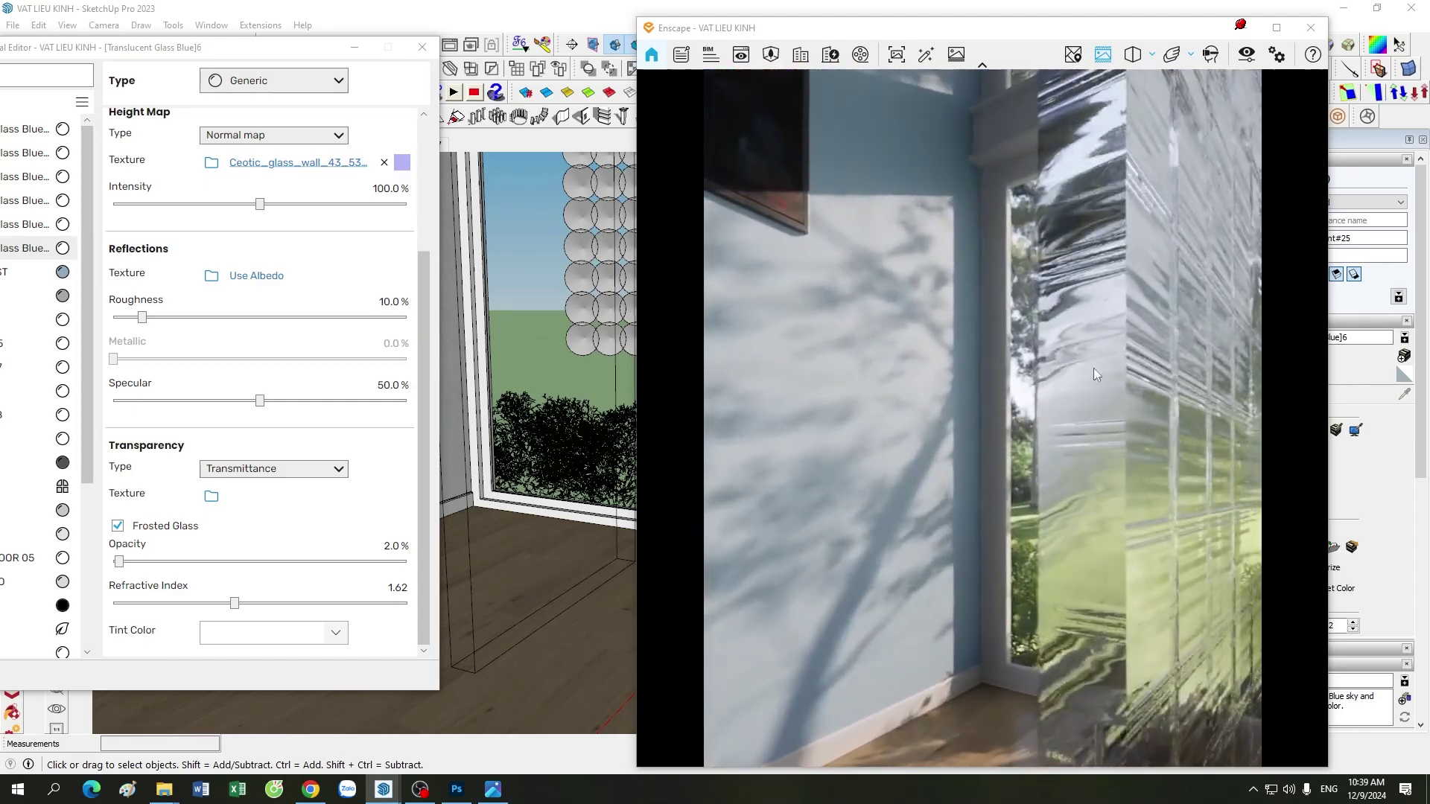
mouse_move(1156, 542)
left_mouse_down()
mouse_move(955, 509)
mouse_move(1016, 505)
mouse_move(891, 517)
left_mouse_up()
scroll(955, 509, "down", 5)
scroll(1022, 498, "up", 3)
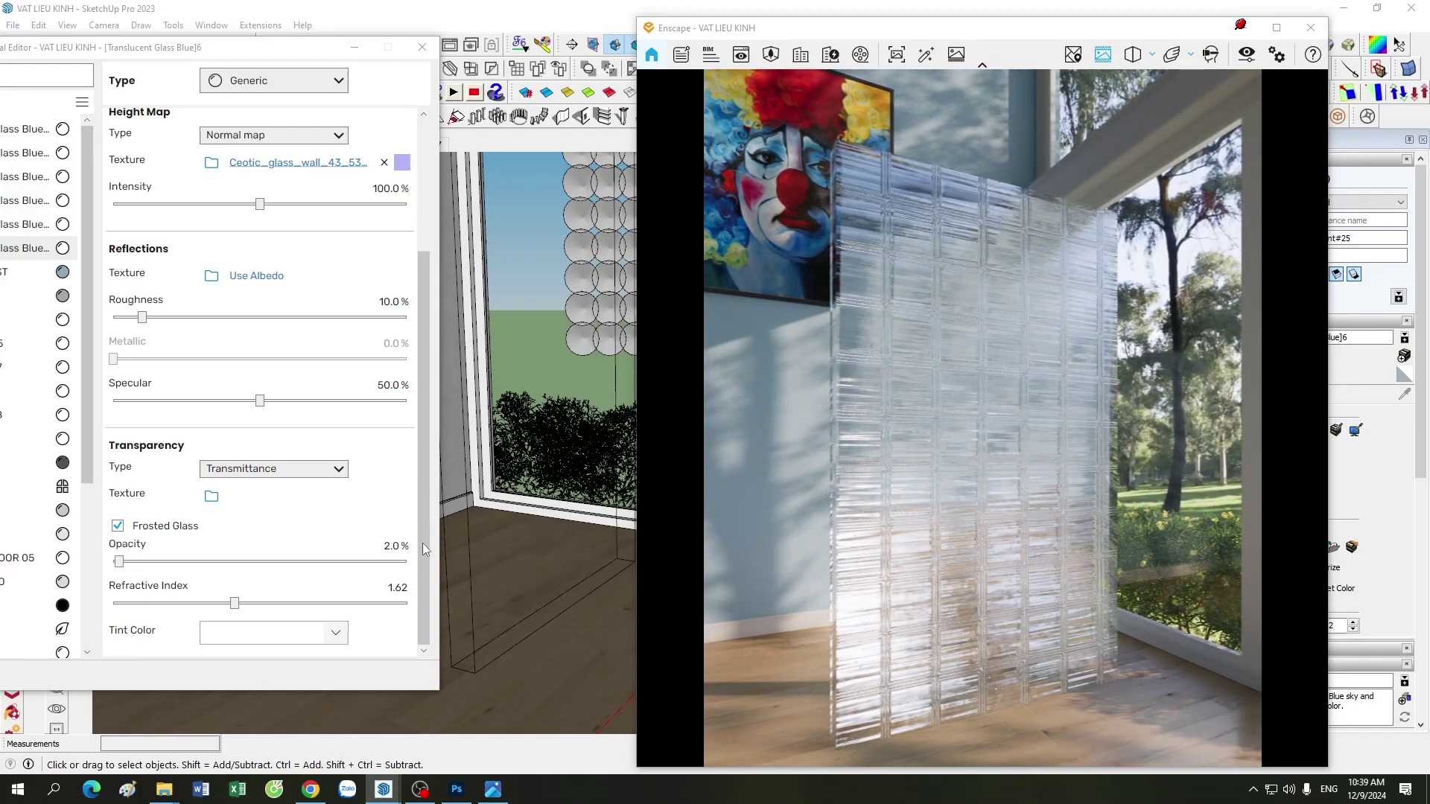
left_click_drag(425, 550, 421, 381)
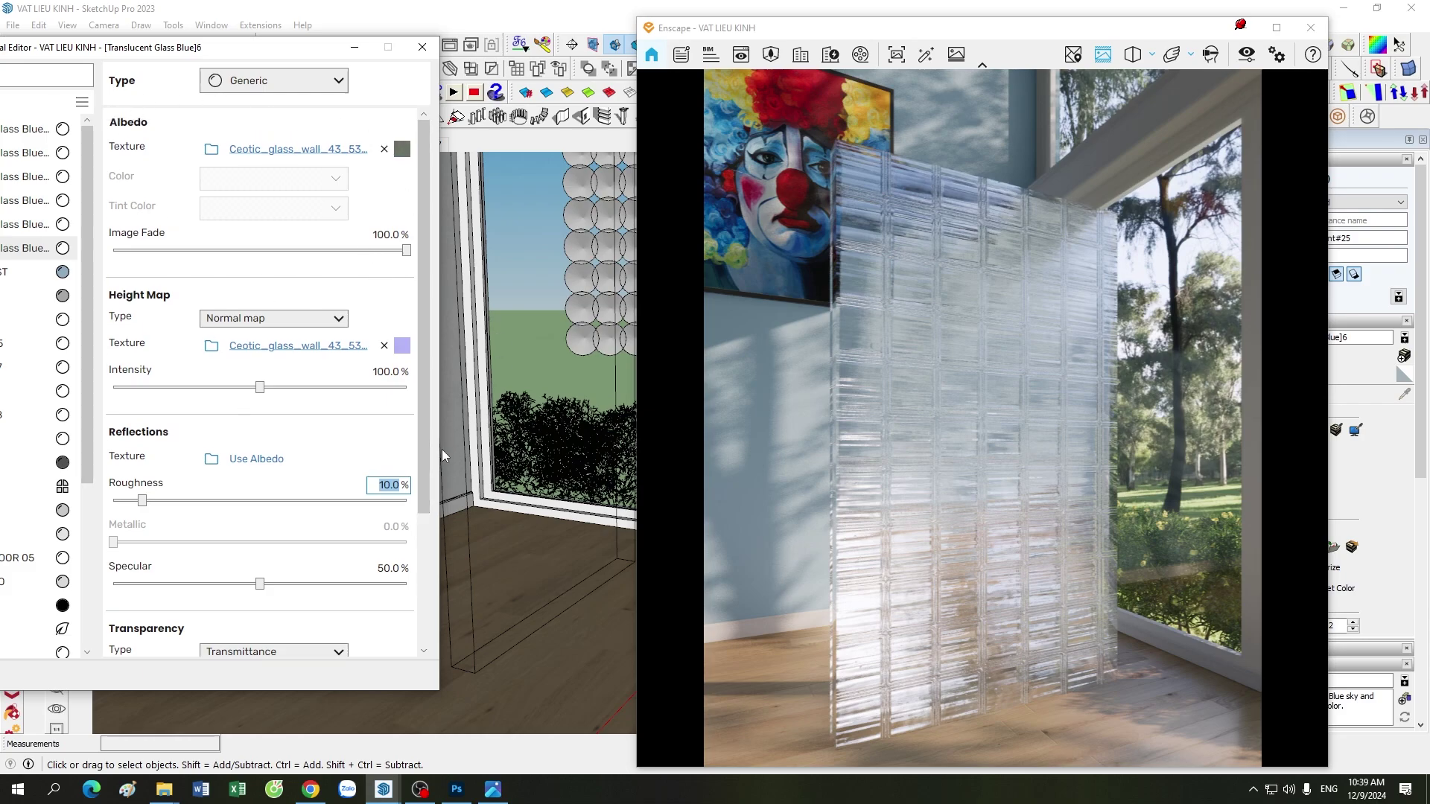
left_click_drag(423, 460, 423, 592)
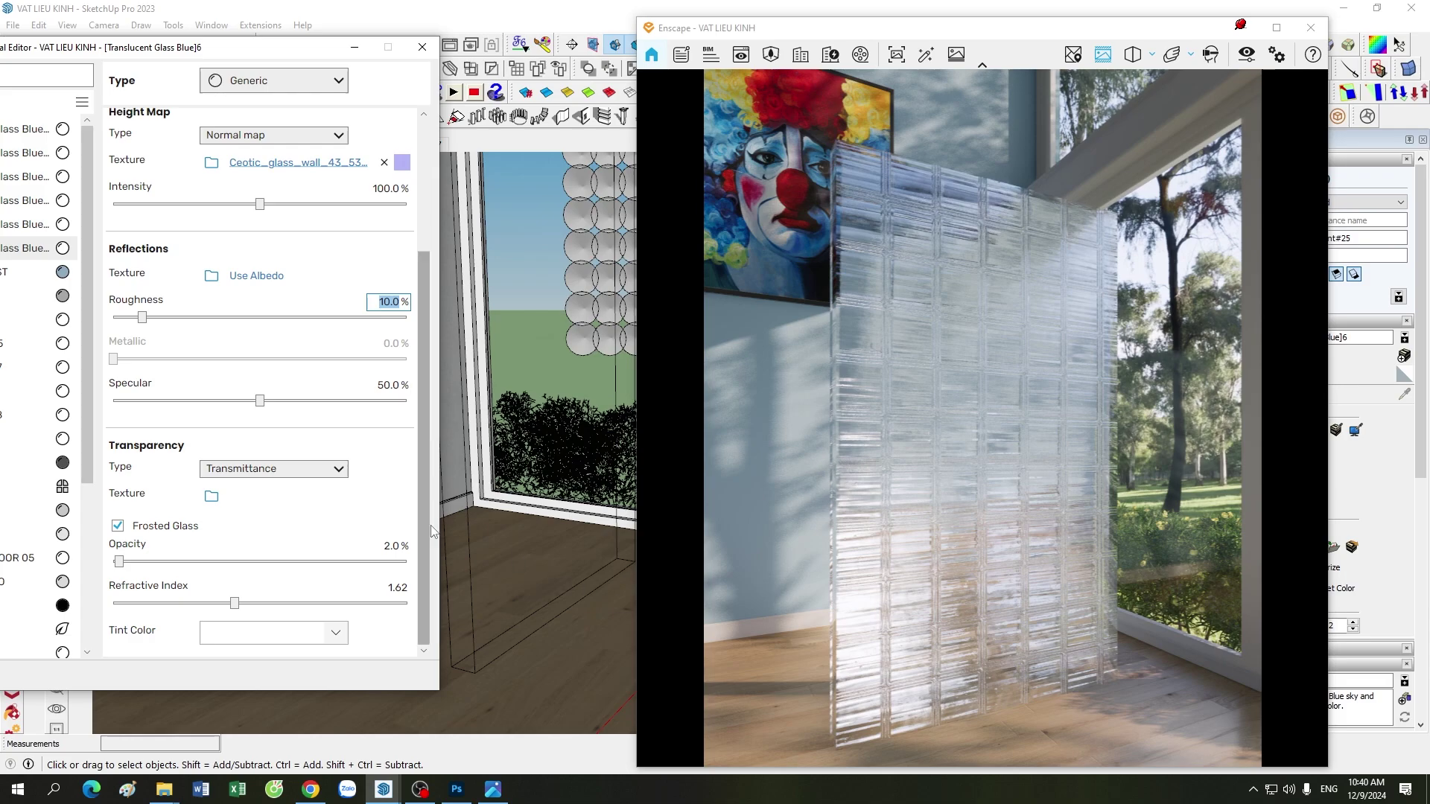
Try pink and then blue tint colours on the glass and preview the render
left_click(336, 634)
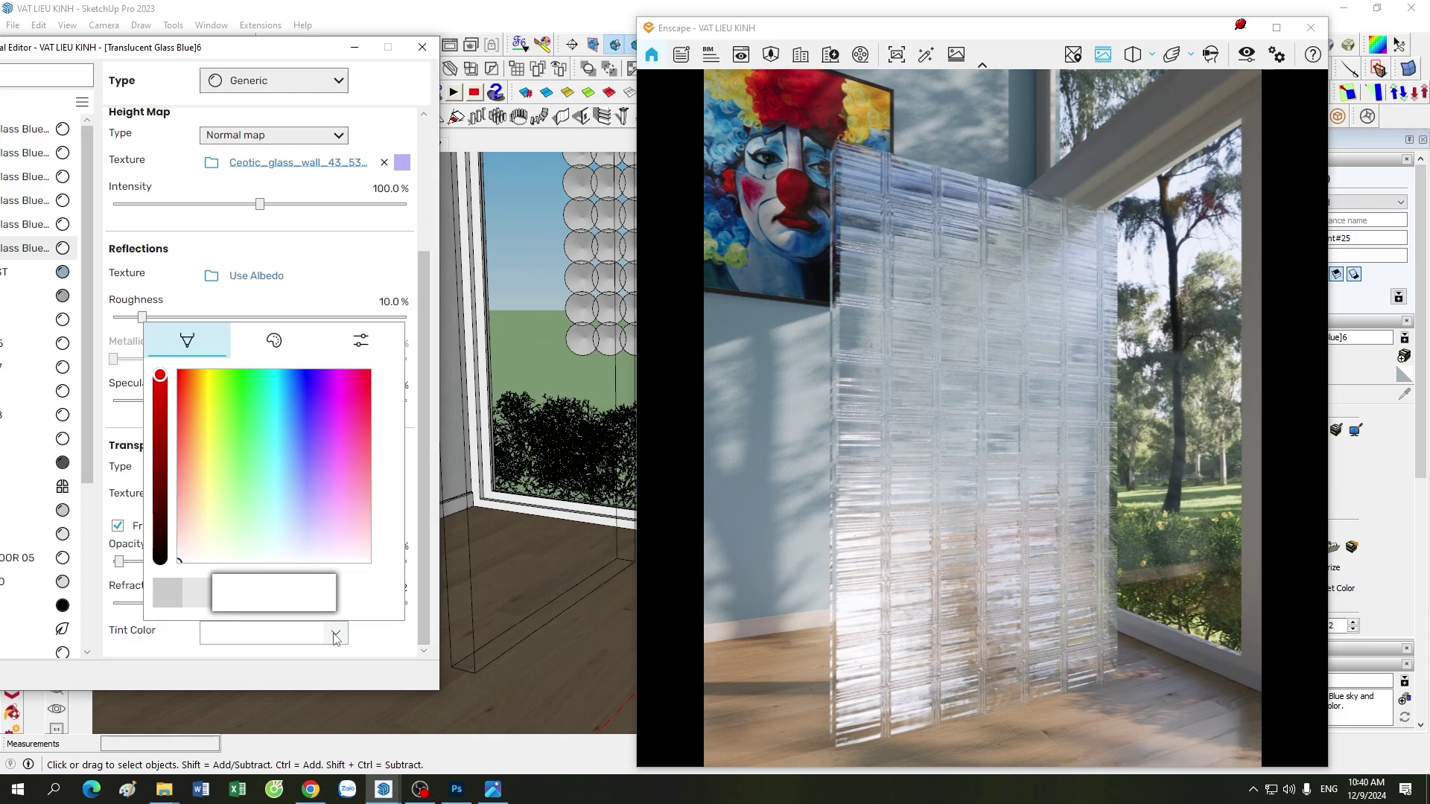
left_click_drag(348, 551, 346, 524)
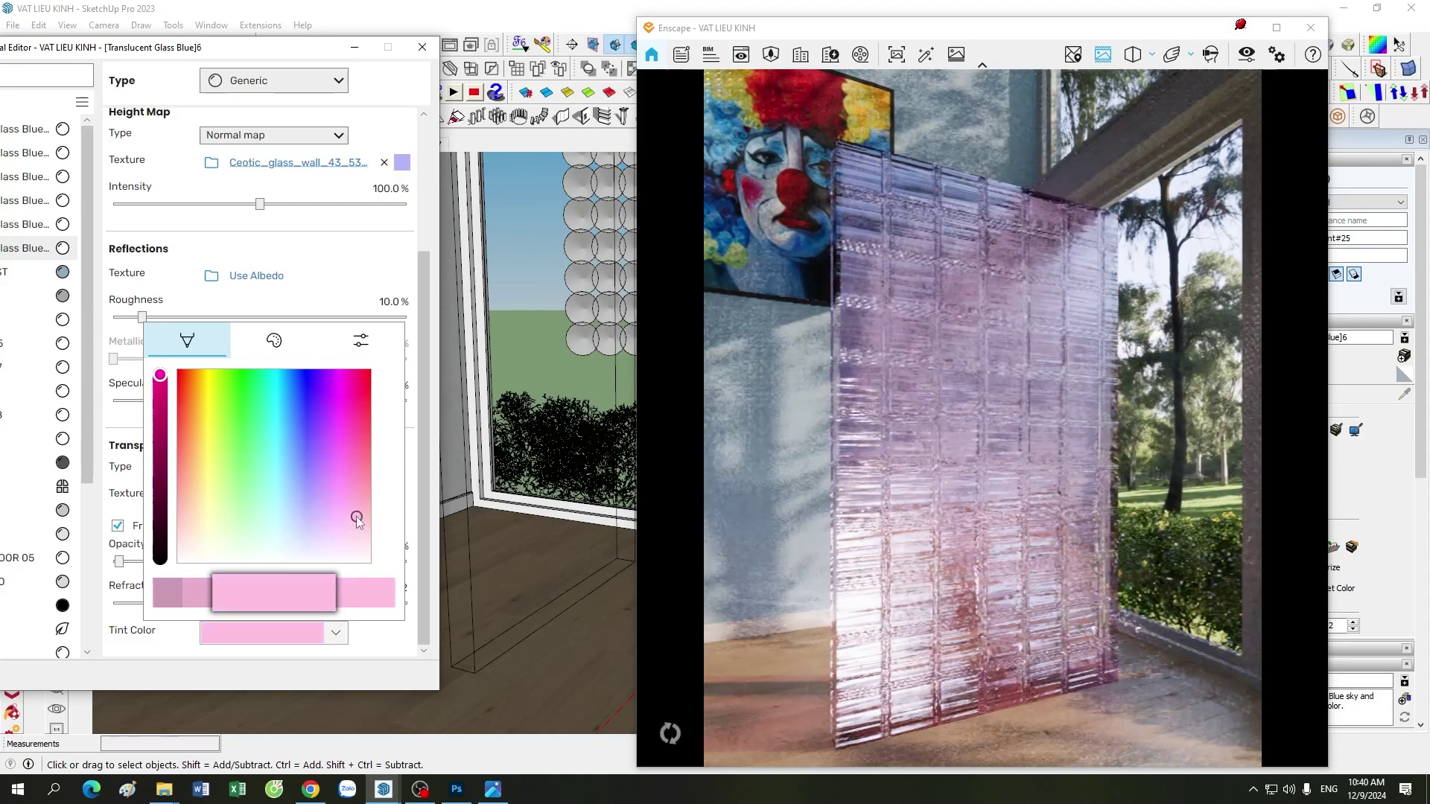
left_click_drag(350, 511, 292, 509)
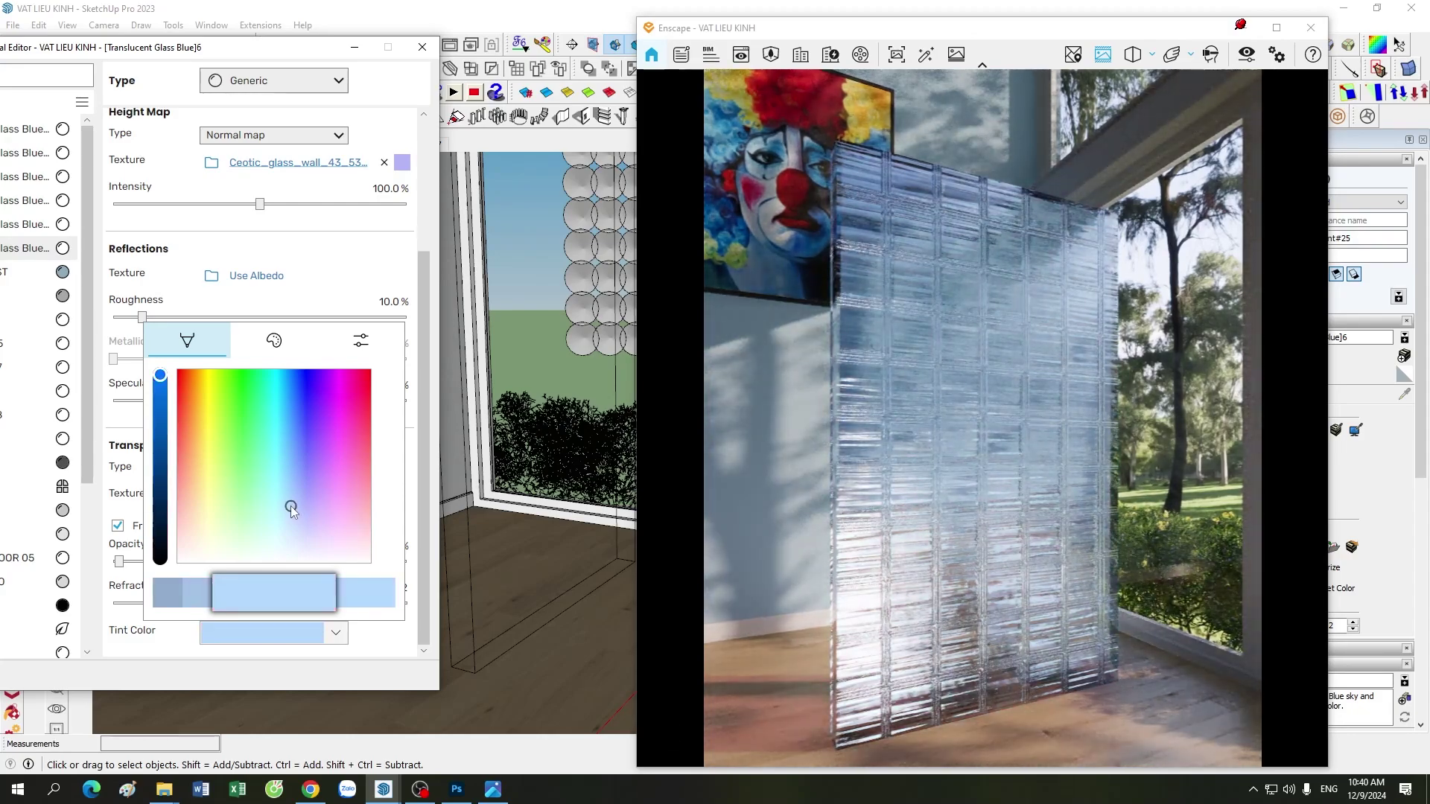
left_click_drag(160, 376, 160, 387)
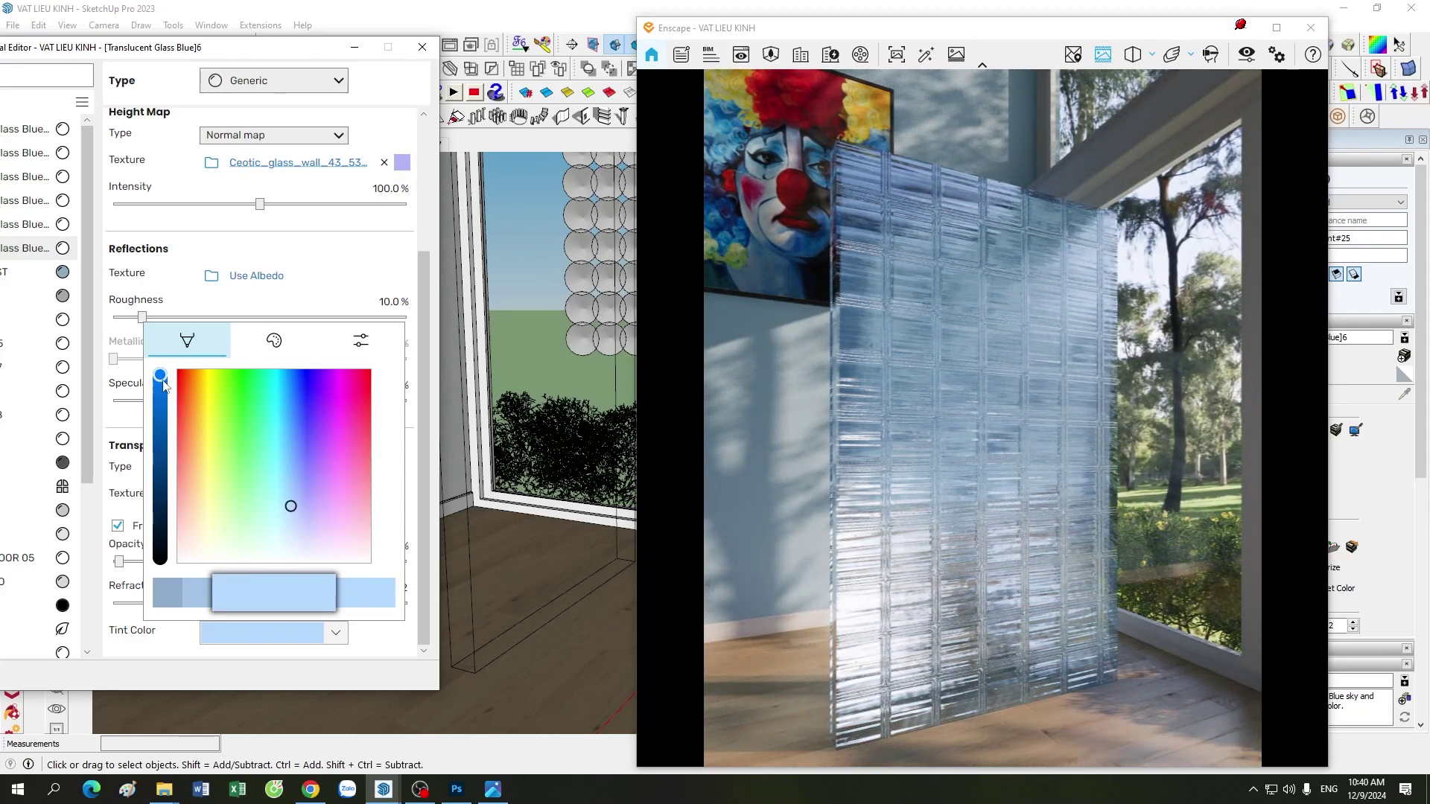
left_click(313, 246)
left_click(353, 47)
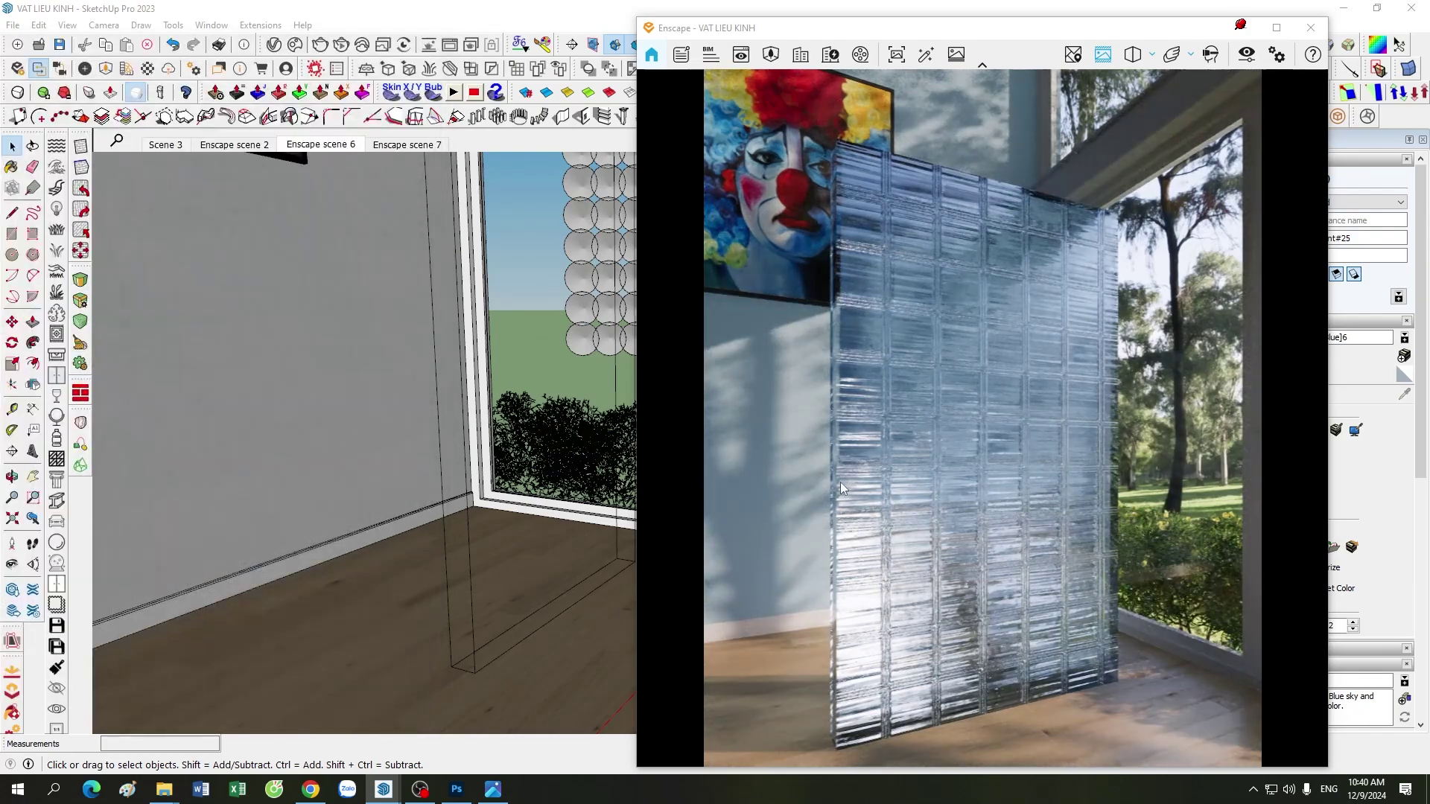
left_click_drag(840, 481, 868, 542)
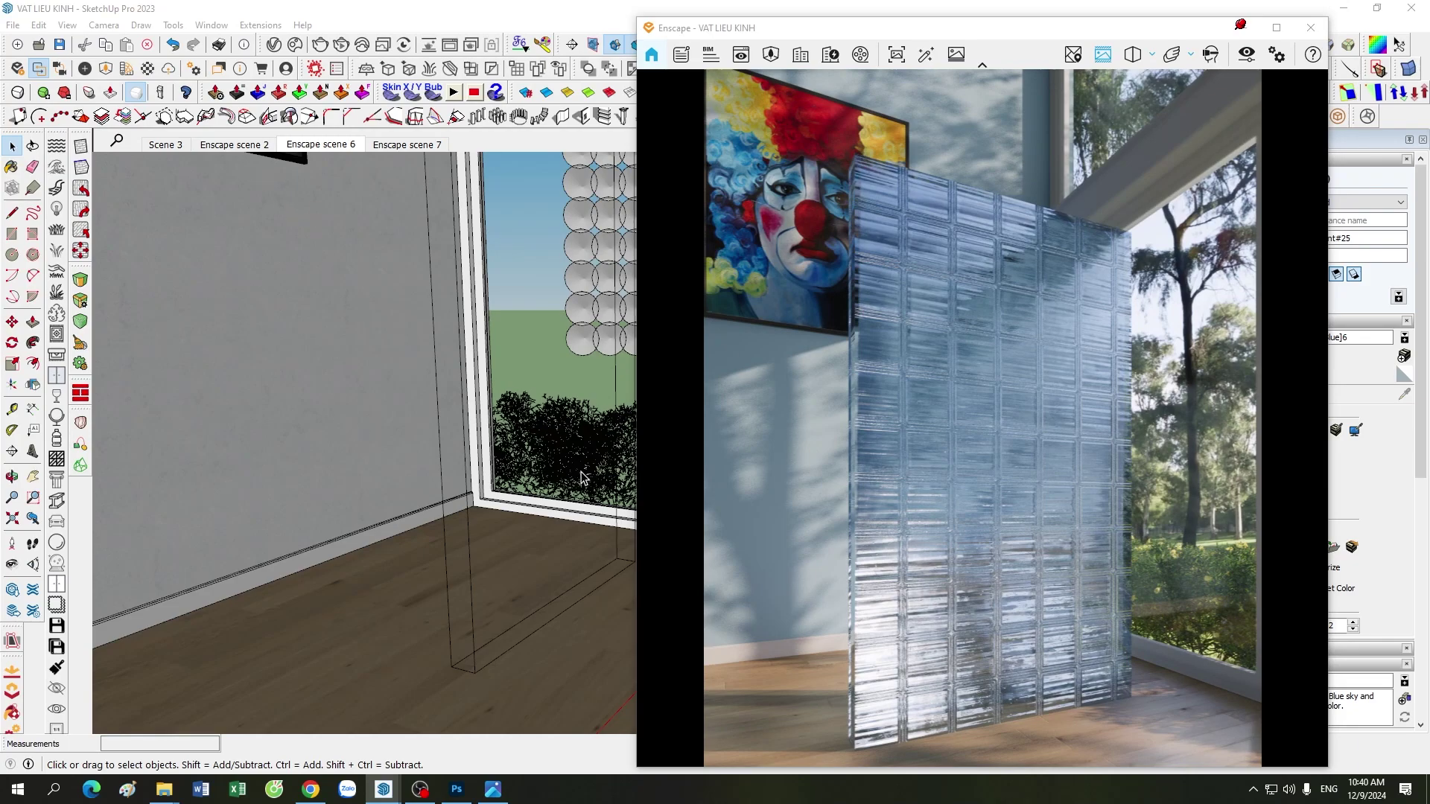
Try a lighter blue, then a white tint for the glass
left_click(135, 92)
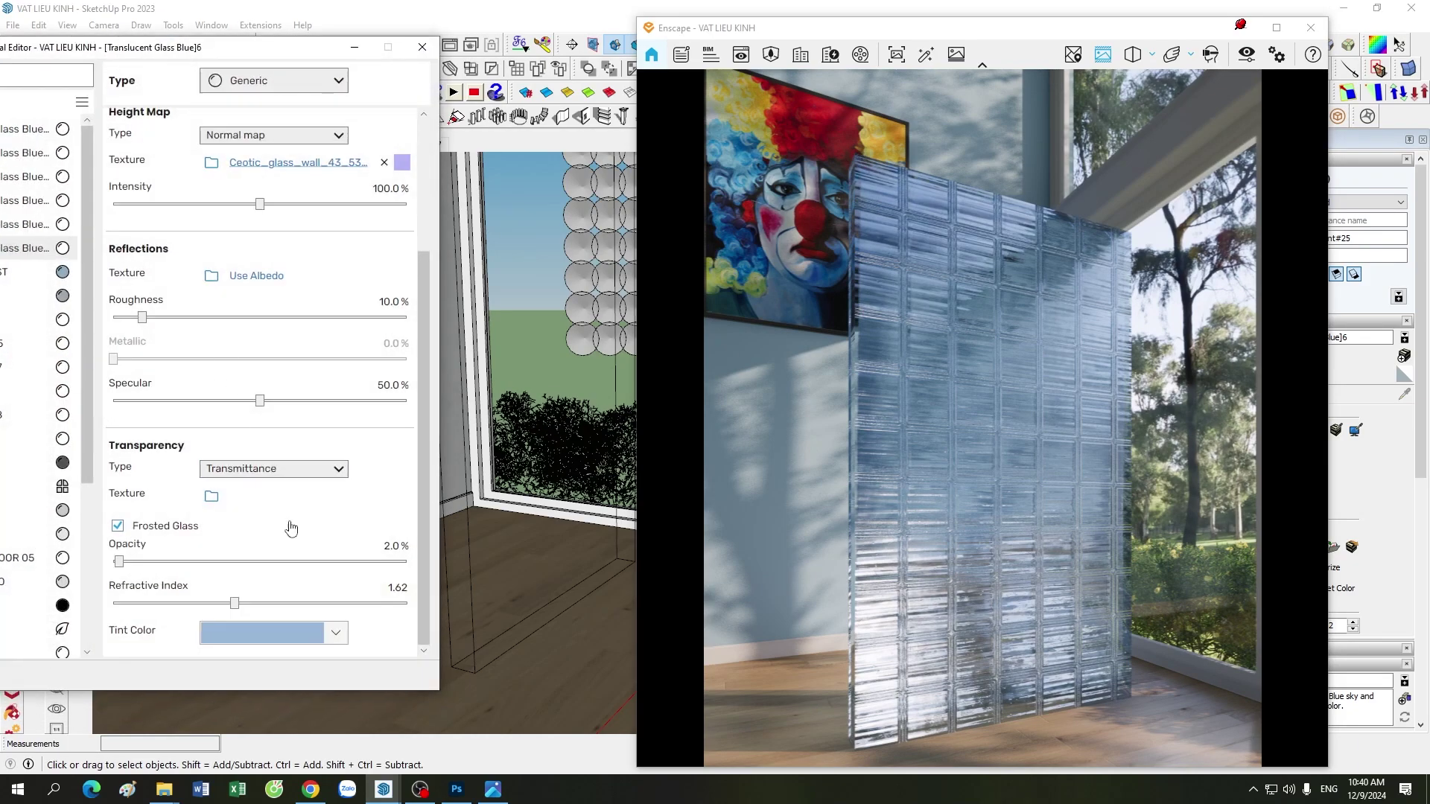
left_click(333, 638)
left_click(292, 507)
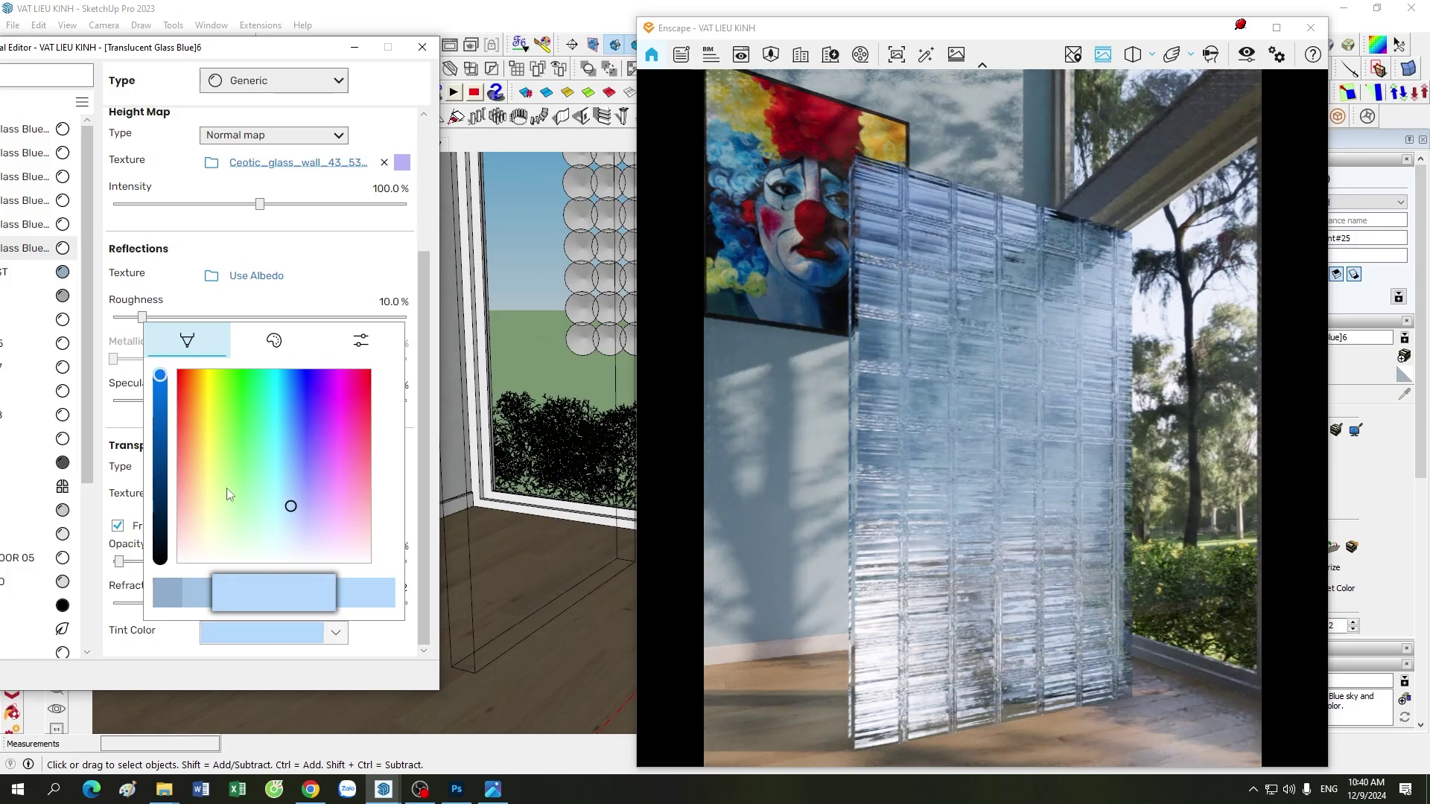
left_click_drag(293, 505, 294, 559)
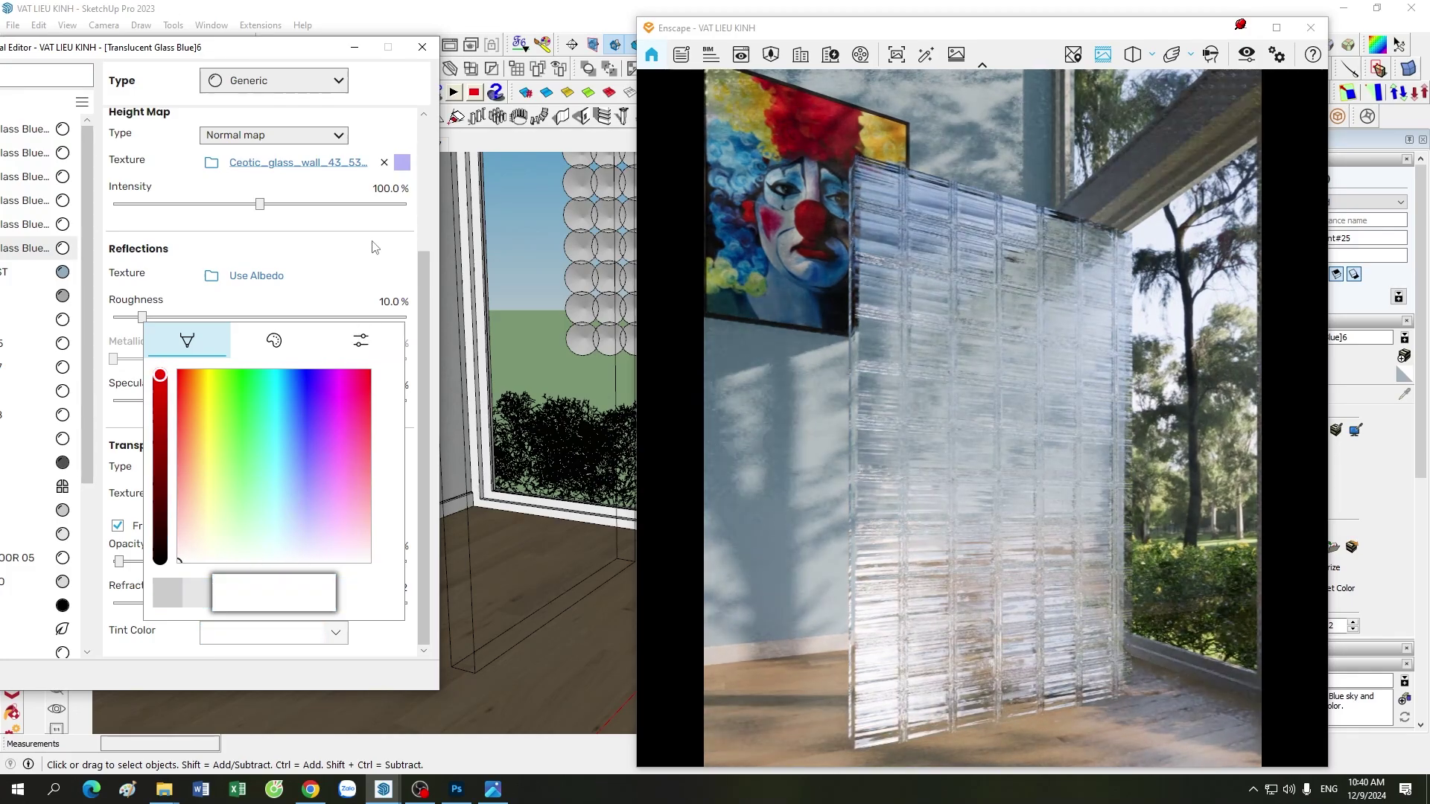
left_click(374, 246)
Settle on a very pale blue-lavender glass tint and reposition the Material Editor
scroll(903, 502, "up", 3)
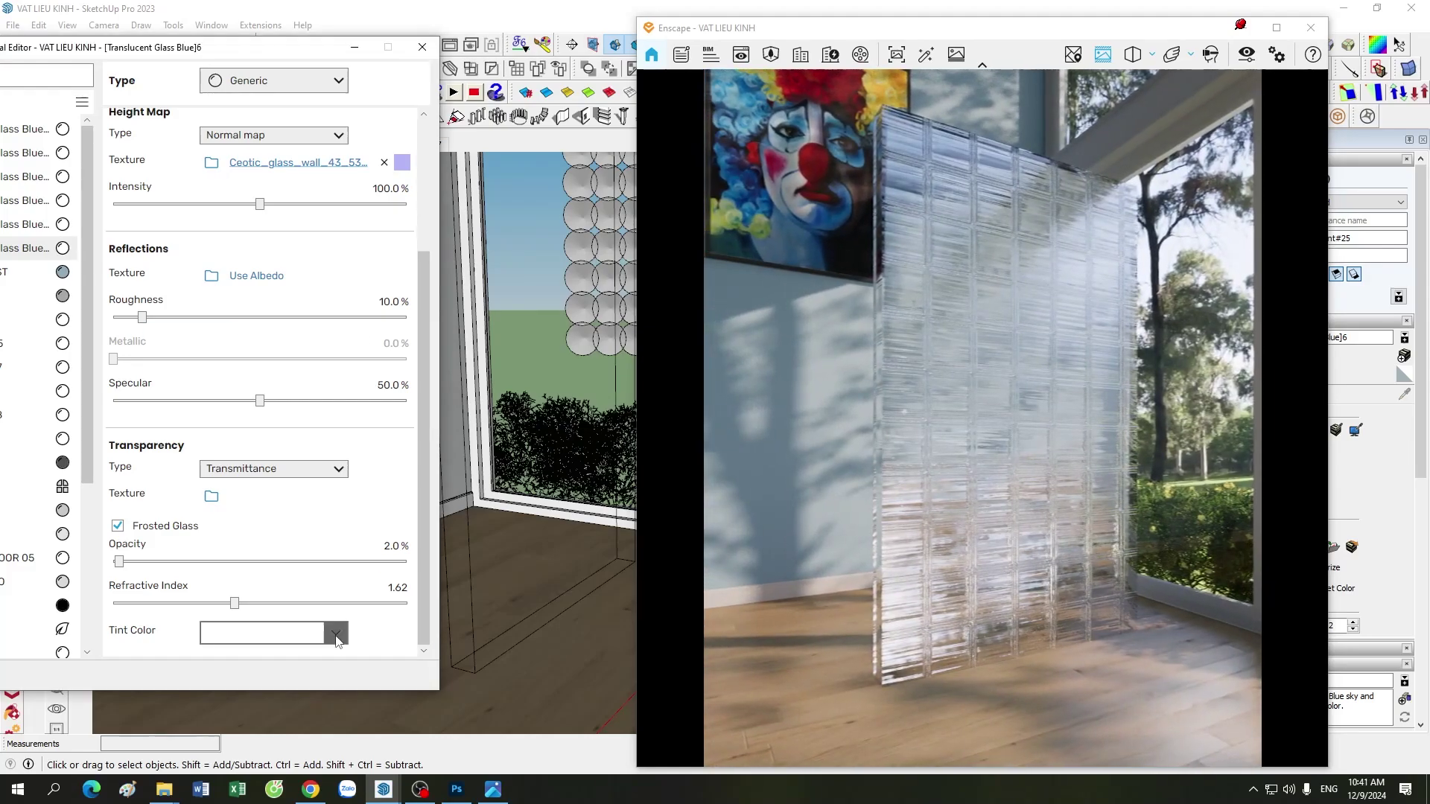
left_click(335, 633)
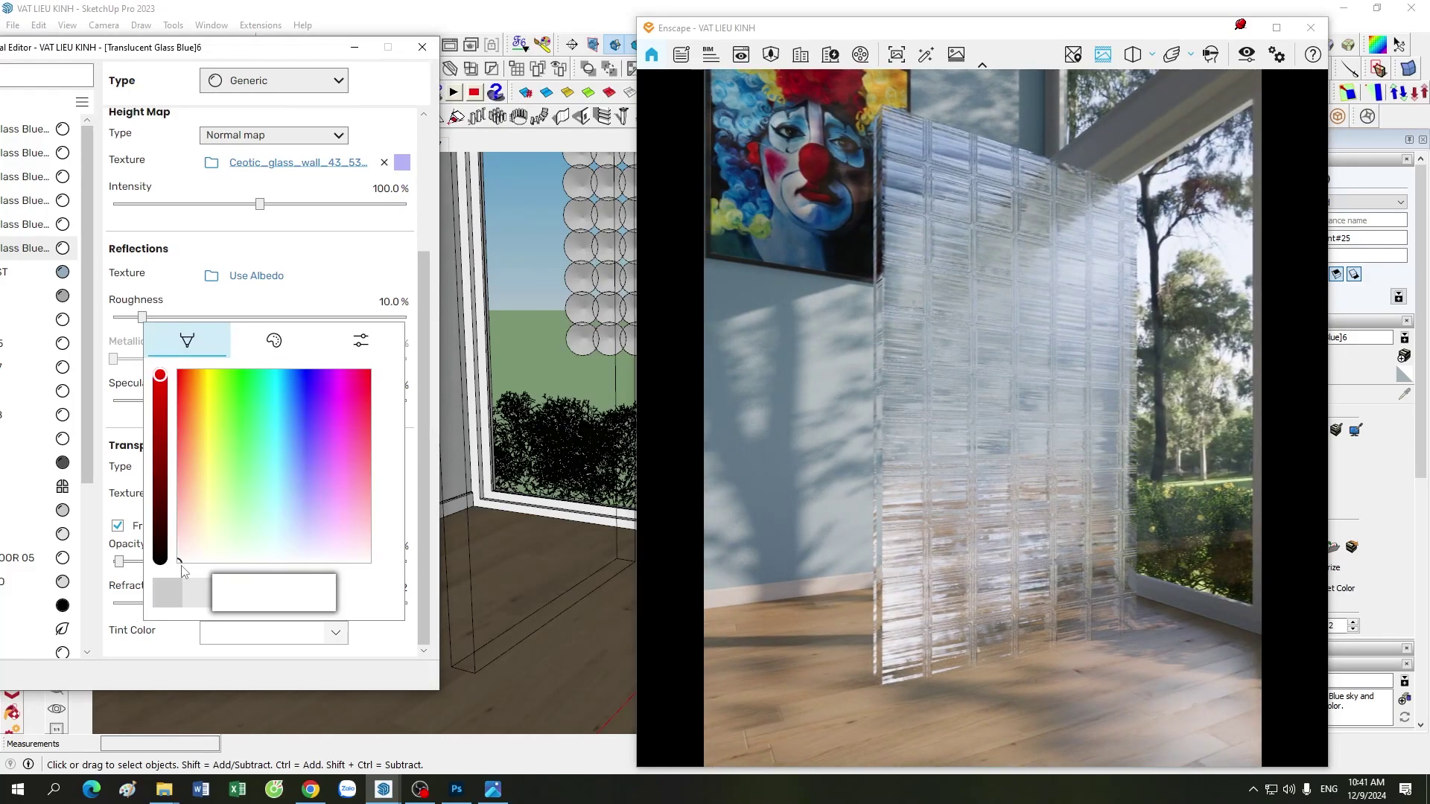
left_click(306, 558)
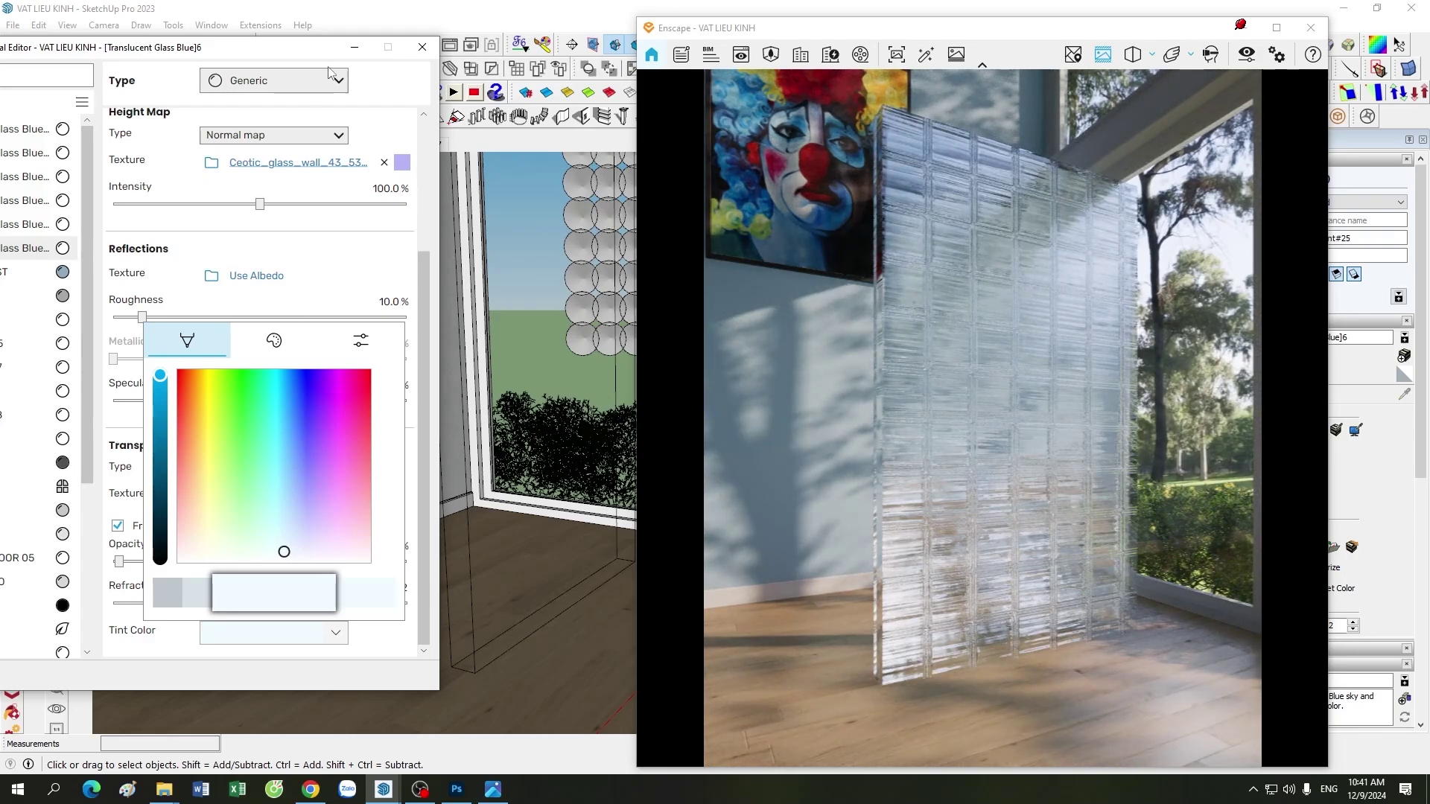
left_click(308, 57)
left_click_drag(308, 56, 490, 99)
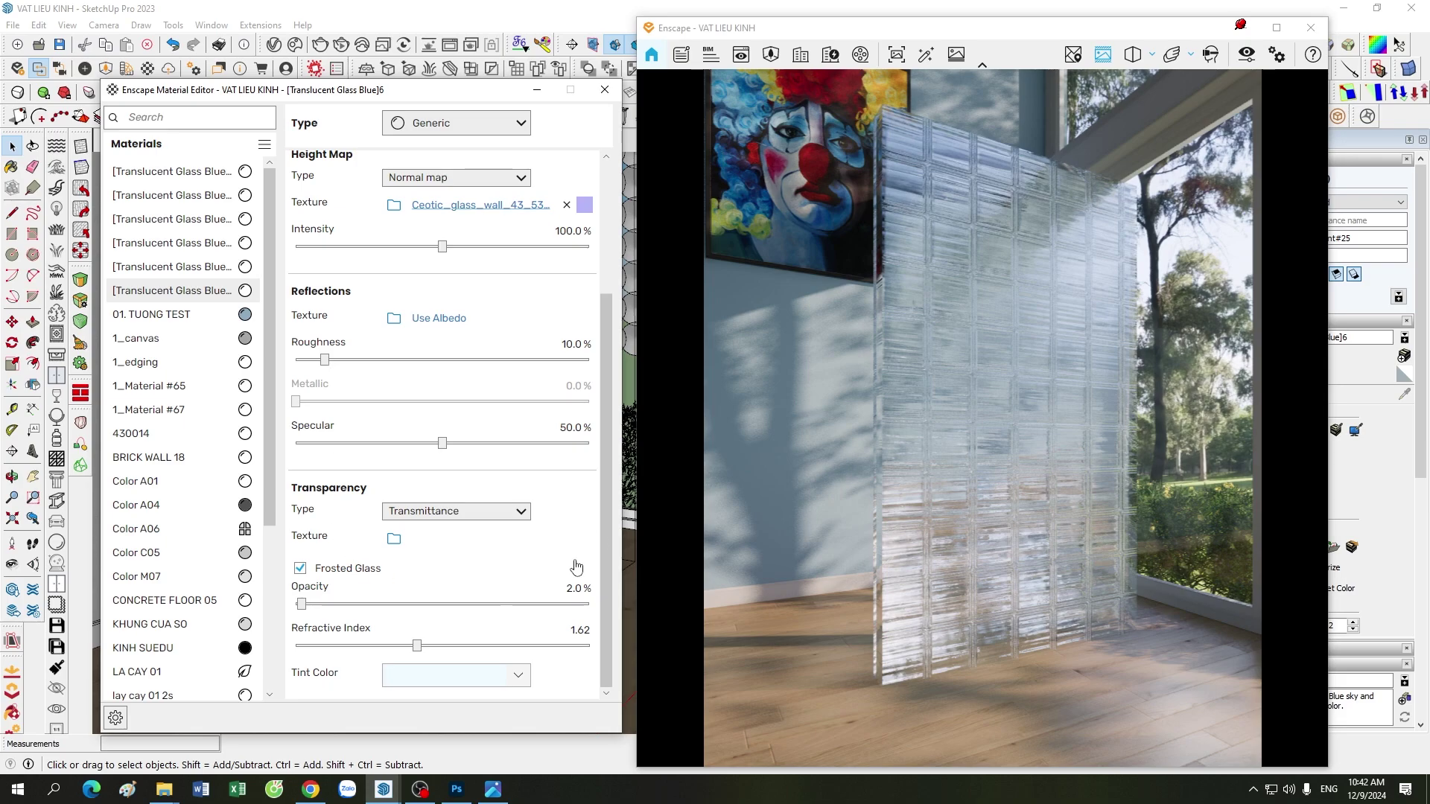
mouse_move(605, 506)
left_mouse_down()
mouse_move(600, 403)
mouse_move(605, 588)
left_mouse_up()
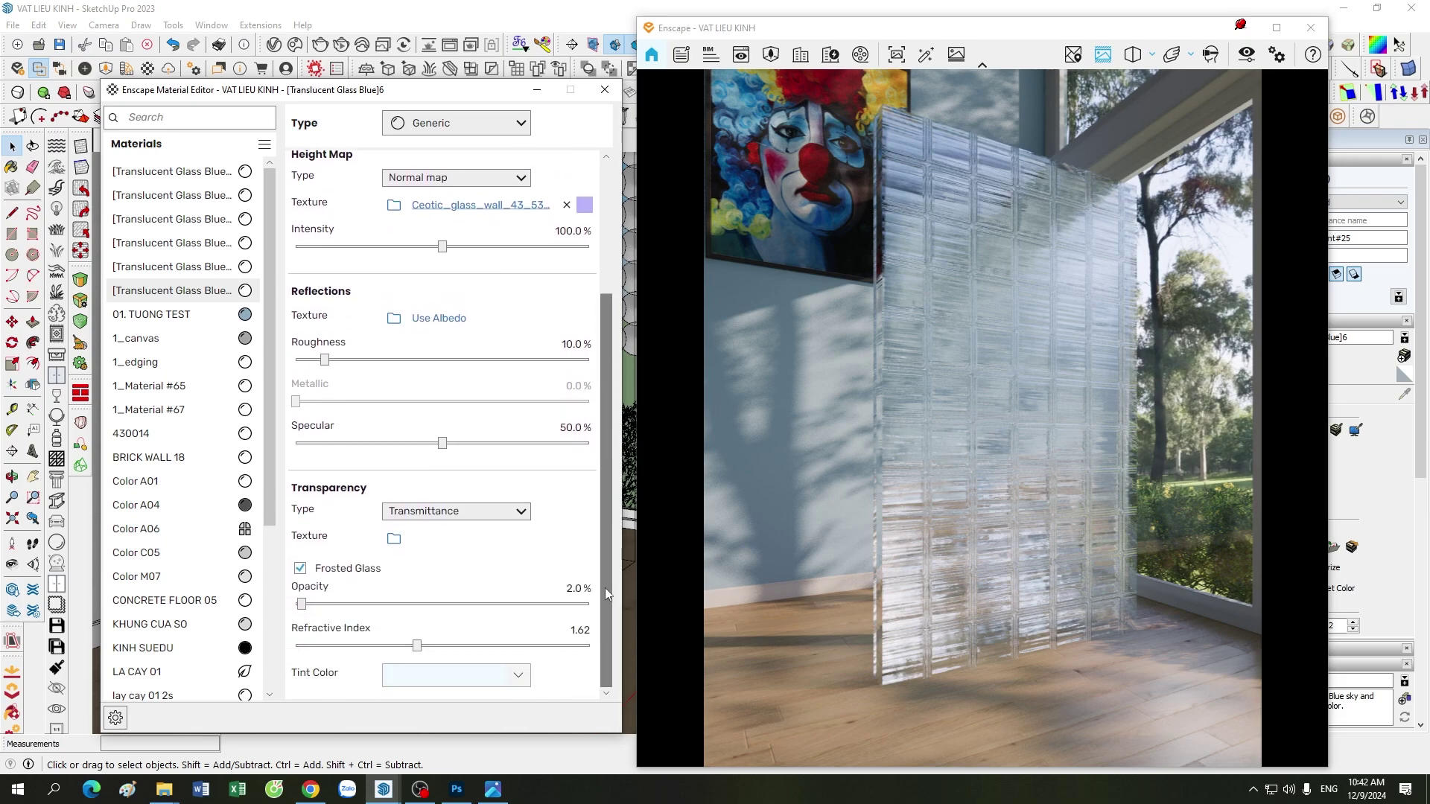
left_click_drag(610, 530, 607, 400)
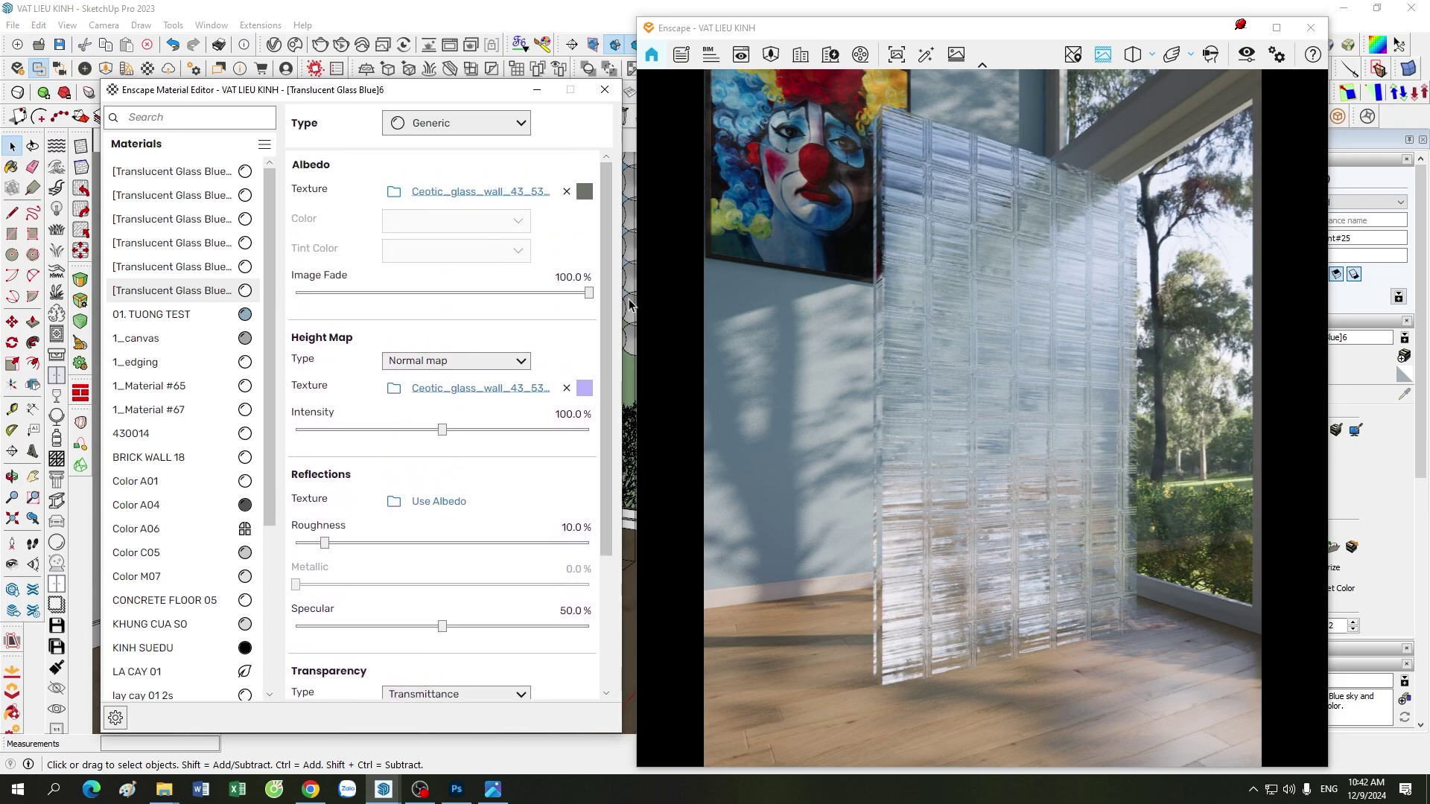